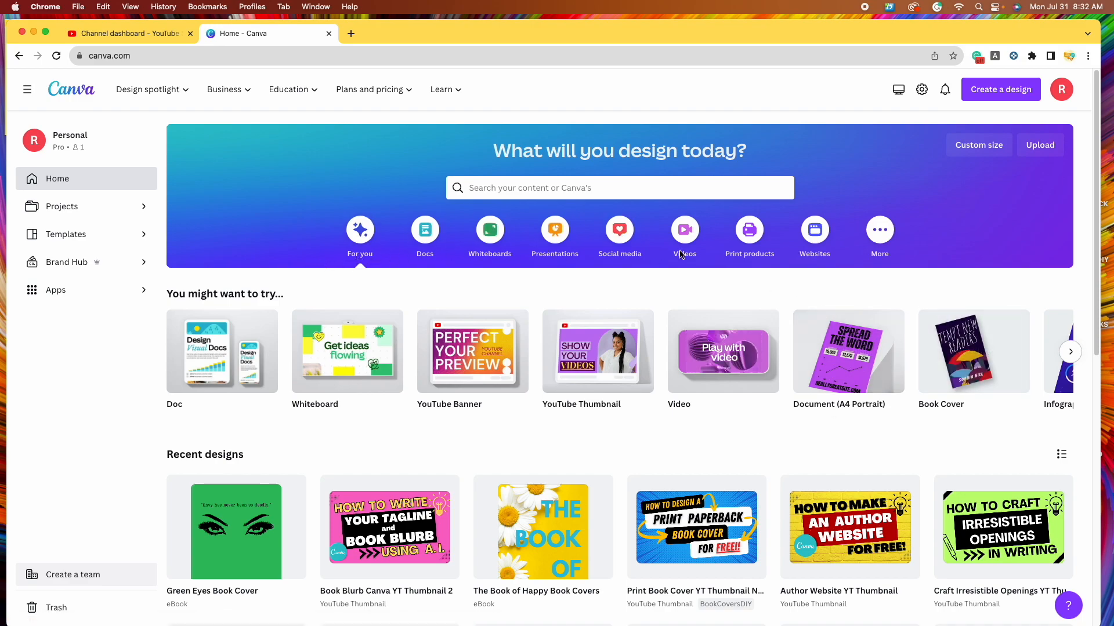
- Search Canva's templates for 'book cover' and browse the results
{"action": "left_click", "coordinate": [689, 189]}
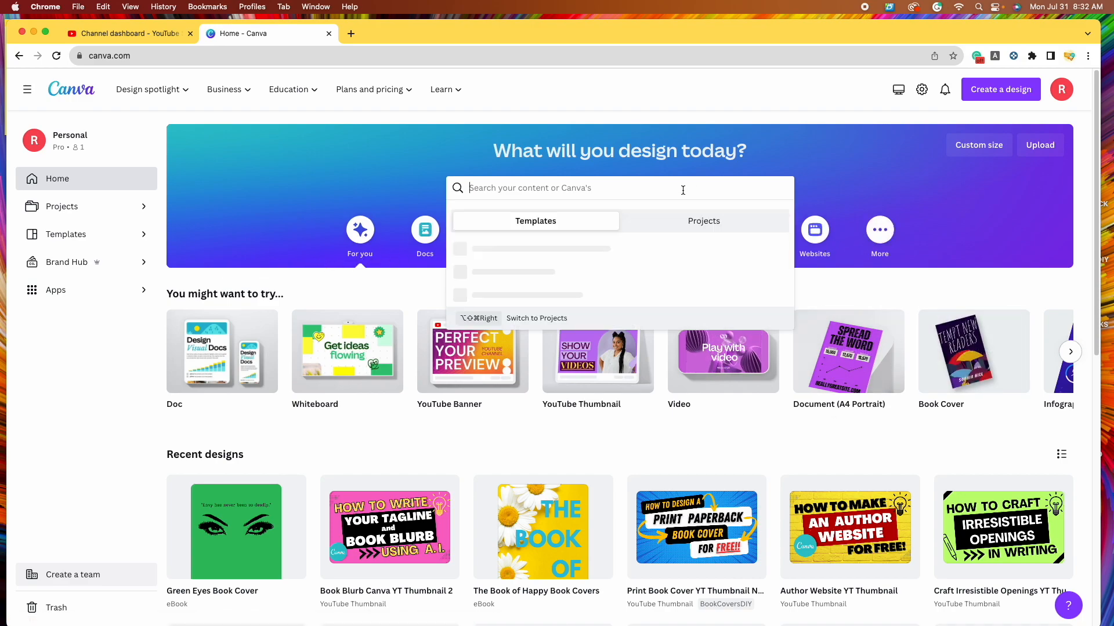
{"action": "type", "text": "book cover"}
{"action": "key", "text": "Return"}
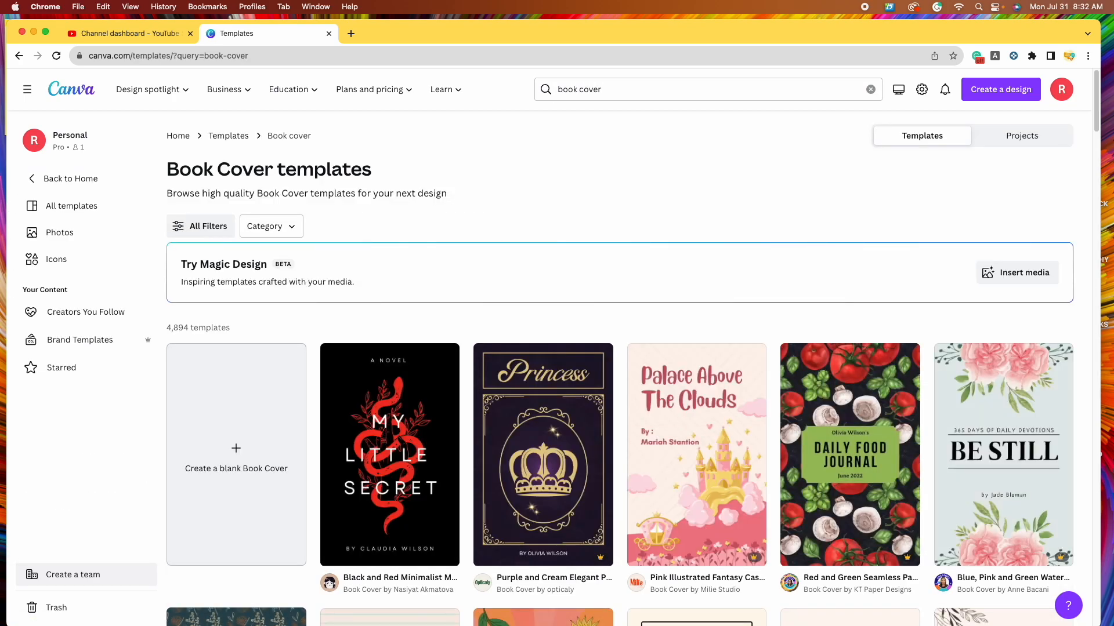
{"action": "scroll", "coordinate": [633, 279], "scroll_direction": "down", "scroll_amount": 5}
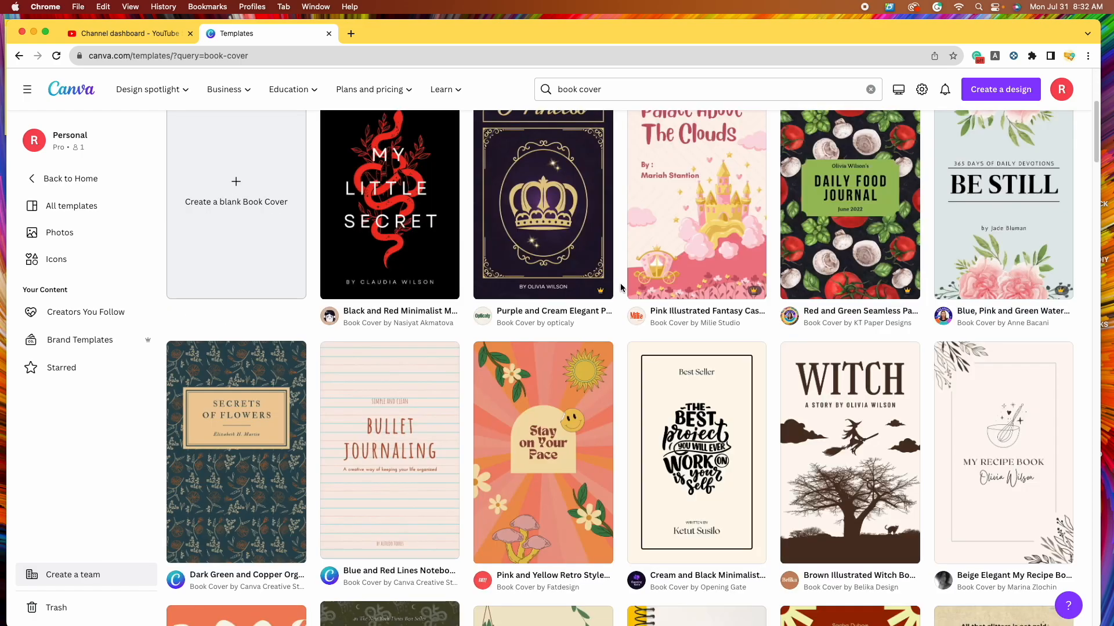
{"action": "scroll", "coordinate": [620, 287], "scroll_direction": "down", "scroll_amount": 4}
{"action": "scroll", "coordinate": [620, 286], "scroll_direction": "down", "scroll_amount": 5}
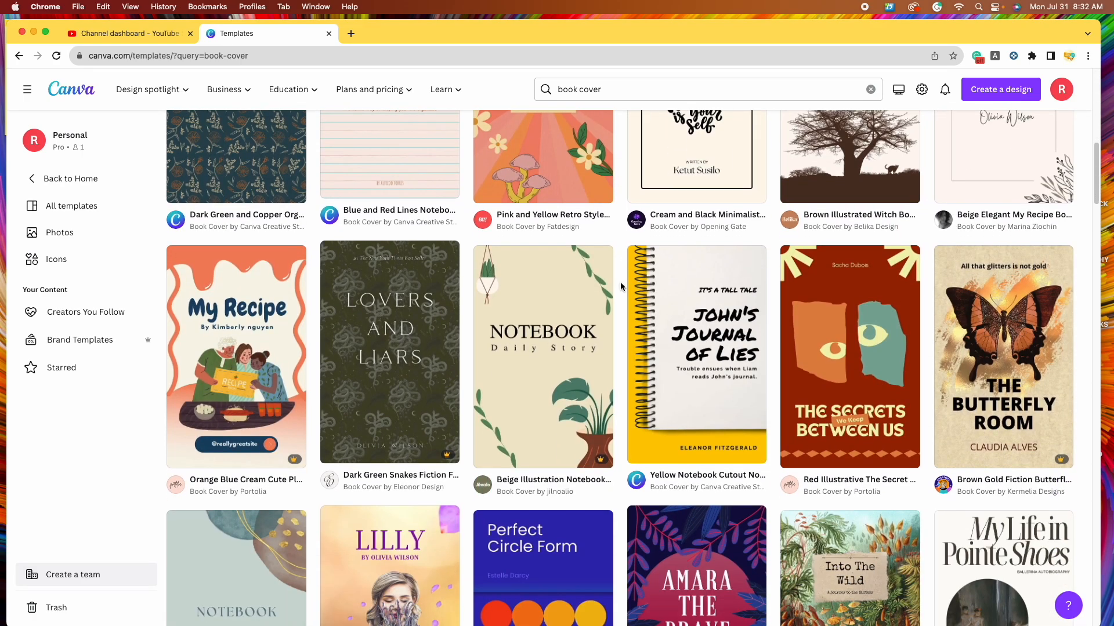
{"action": "scroll", "coordinate": [620, 287], "scroll_direction": "down", "scroll_amount": 2}
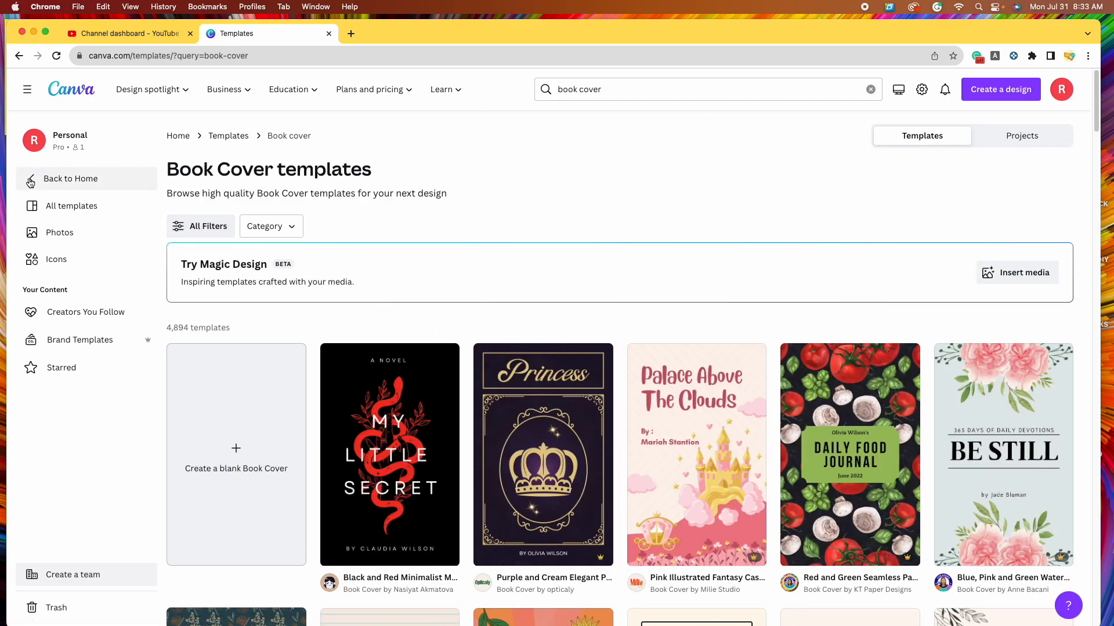
- Filter the book cover templates to the Business theme, leaving 597 results
{"action": "left_click", "coordinate": [202, 231]}
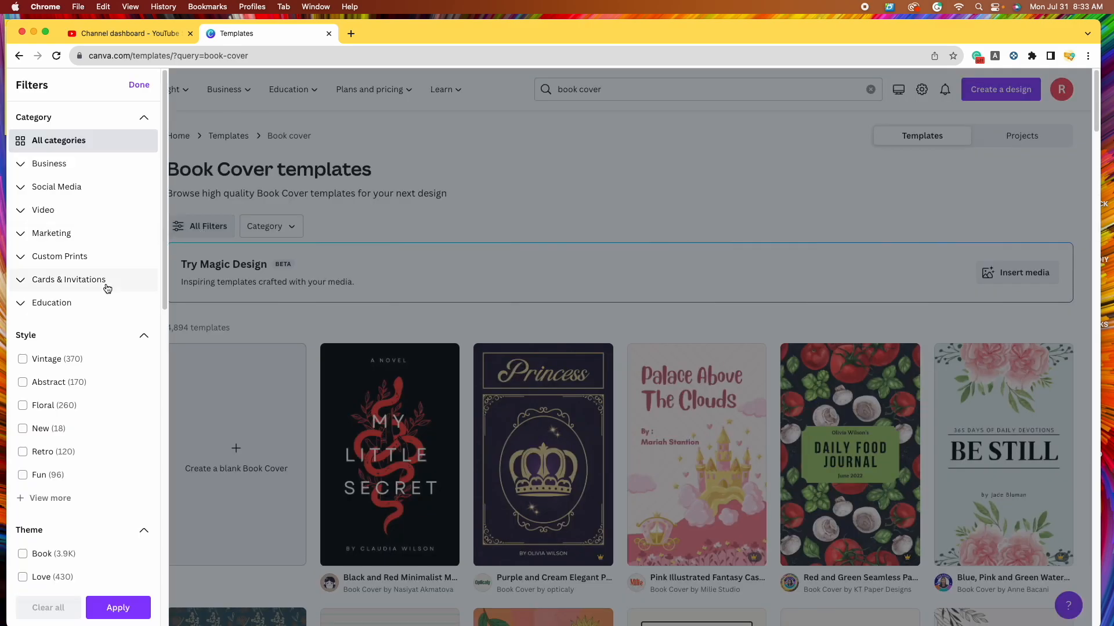
{"action": "scroll", "coordinate": [104, 288], "scroll_direction": "down", "scroll_amount": 6}
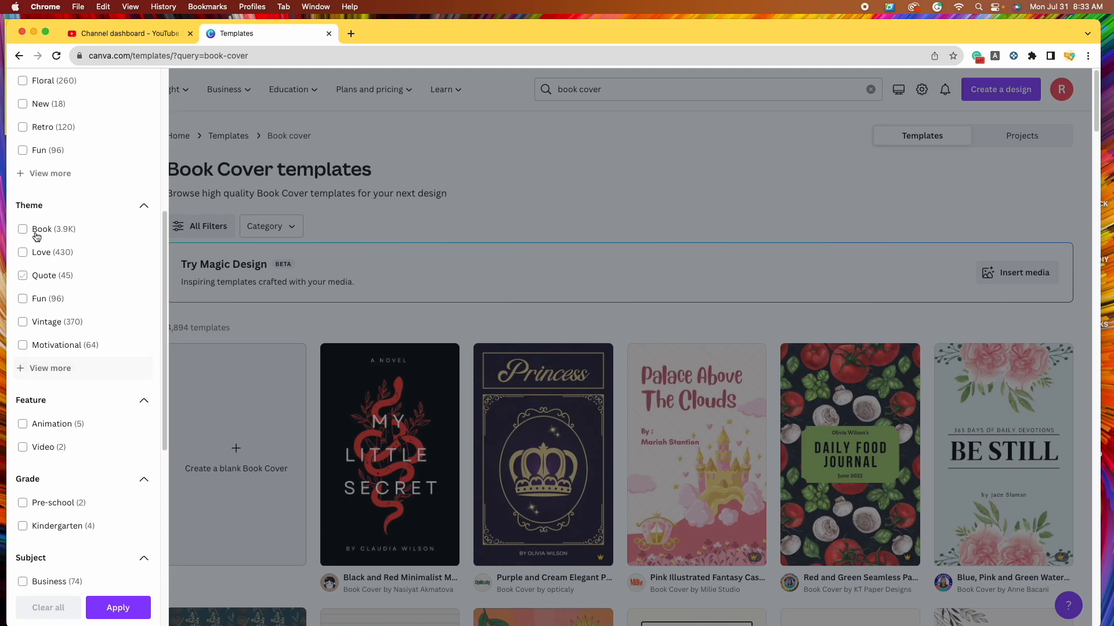
{"action": "left_click", "coordinate": [62, 369]}
{"action": "scroll", "coordinate": [103, 376], "scroll_direction": "down", "scroll_amount": 5}
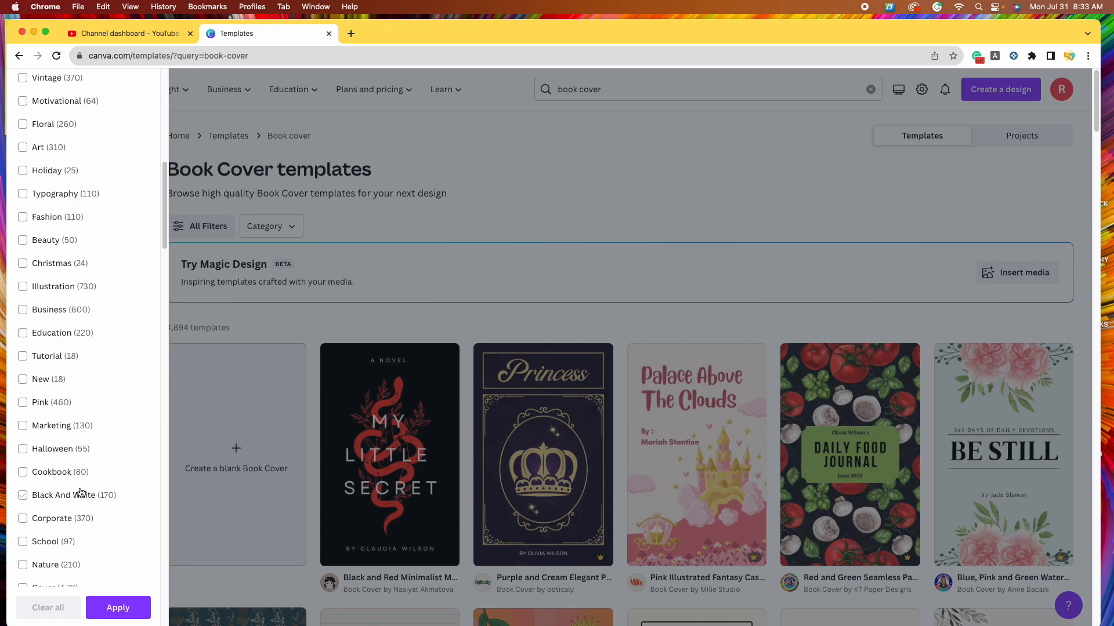
{"action": "left_click", "coordinate": [23, 314]}
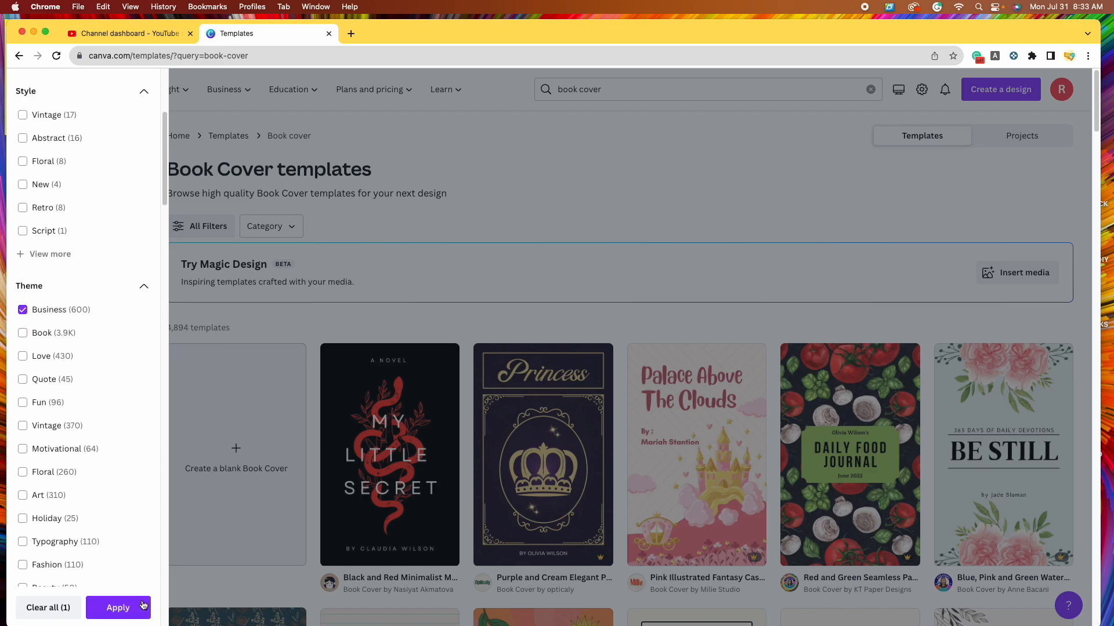
{"action": "left_click", "coordinate": [118, 607]}
{"action": "scroll", "coordinate": [415, 360], "scroll_direction": "down", "scroll_amount": 2}
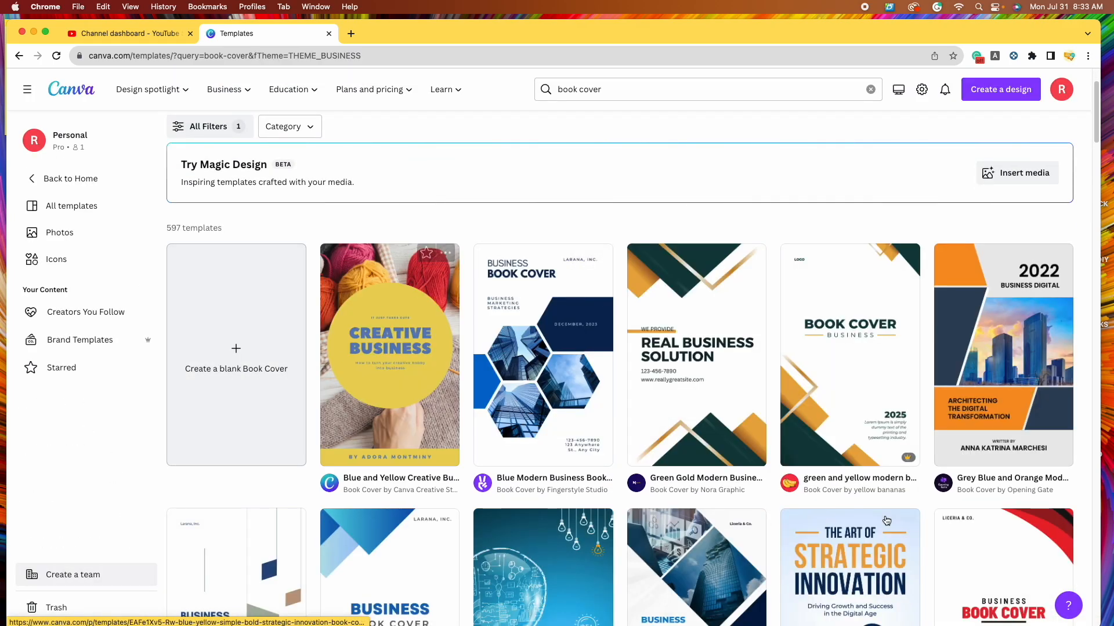
{"action": "mouse_move", "coordinate": [784, 446]}
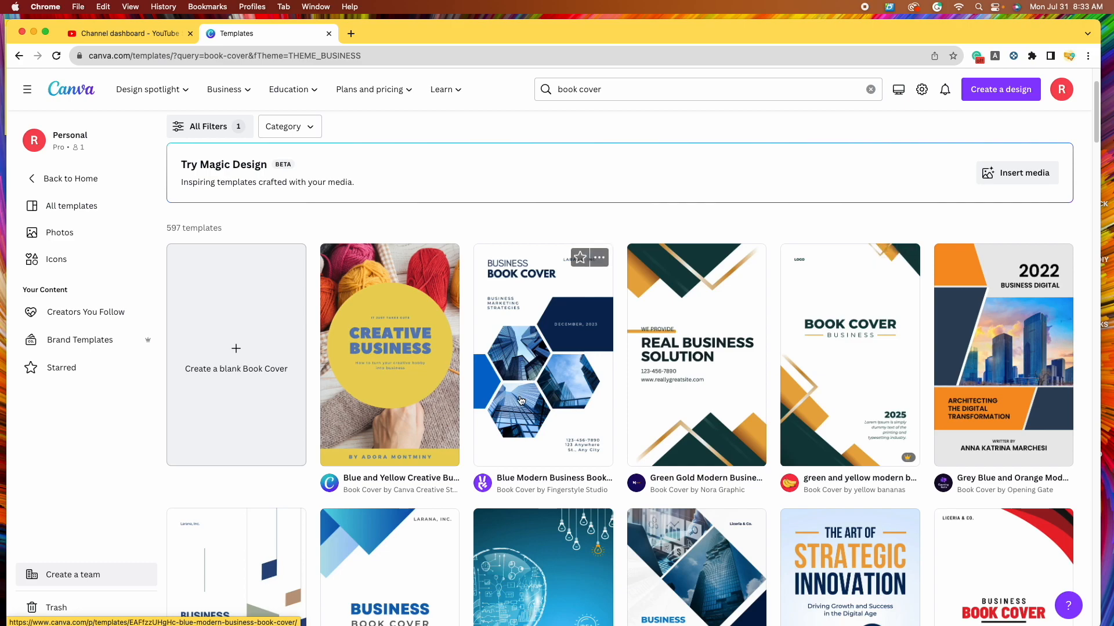
{"action": "scroll", "coordinate": [587, 438], "scroll_direction": "down", "scroll_amount": 1}
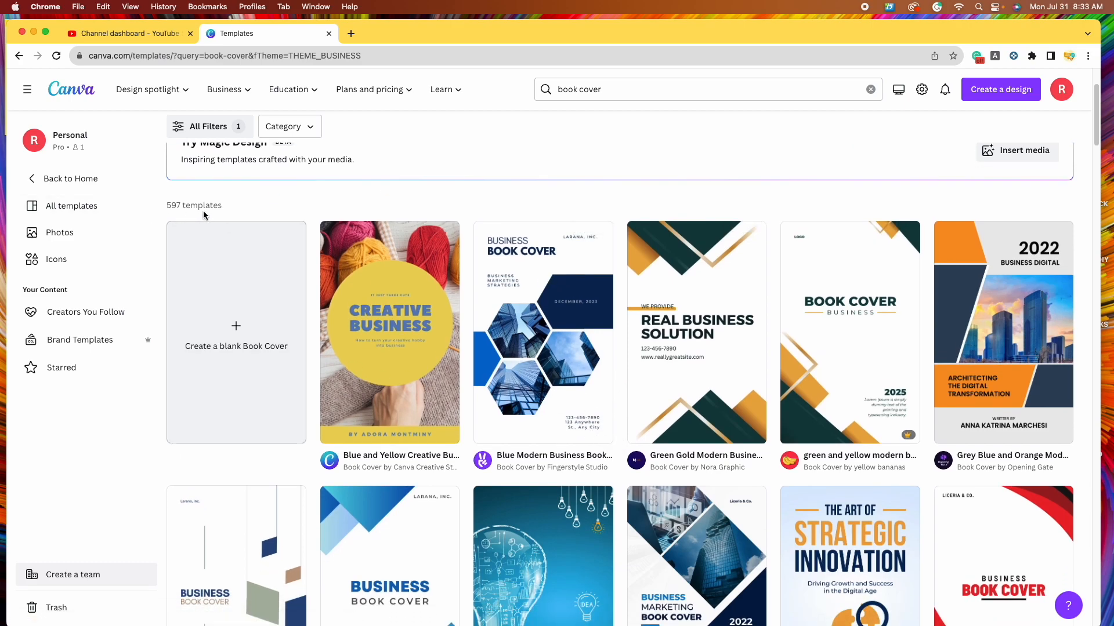
{"action": "scroll", "coordinate": [615, 444], "scroll_direction": "down", "scroll_amount": 5}
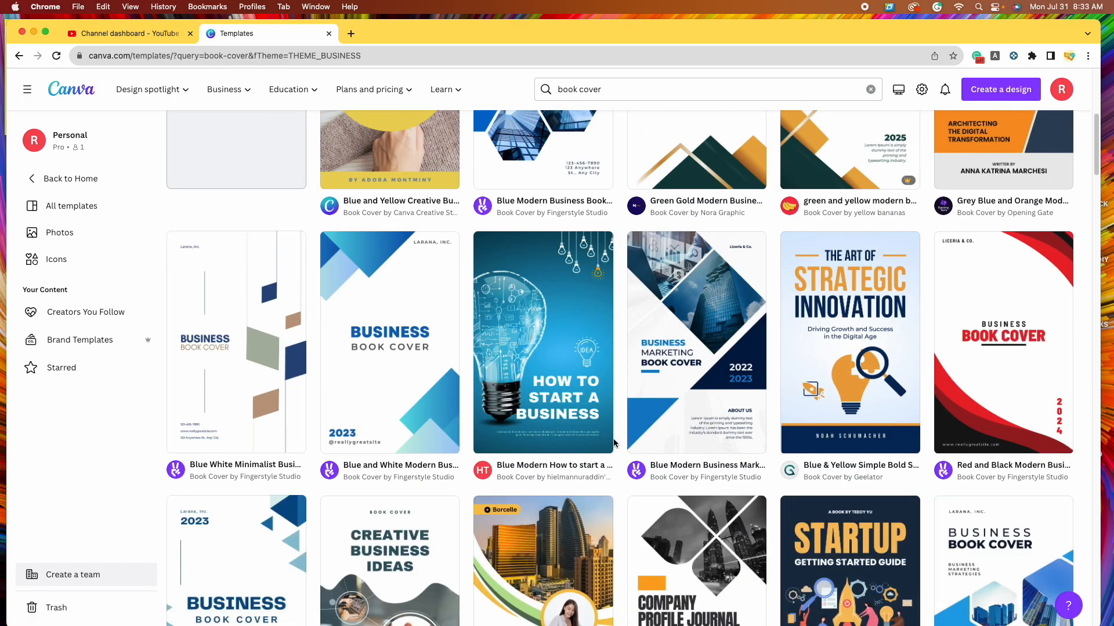
{"action": "scroll", "coordinate": [613, 443], "scroll_direction": "down", "scroll_amount": 5}
{"action": "scroll", "coordinate": [610, 443], "scroll_direction": "down", "scroll_amount": 10}
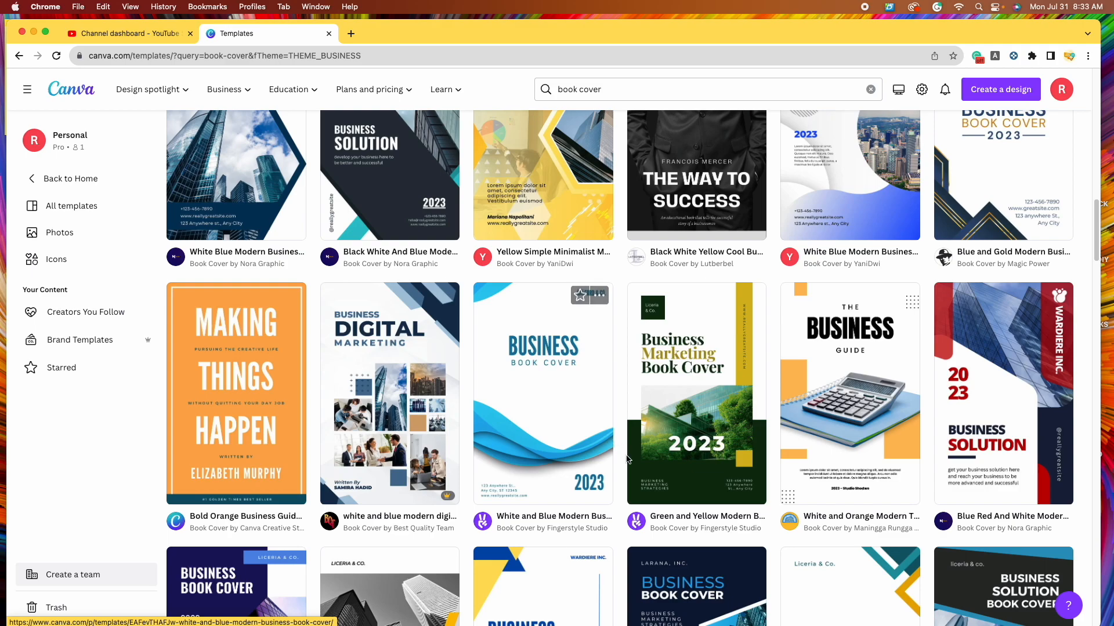
{"action": "scroll", "coordinate": [614, 446], "scroll_direction": "down", "scroll_amount": 2}
{"action": "scroll", "coordinate": [619, 449], "scroll_direction": "down", "scroll_amount": 2}
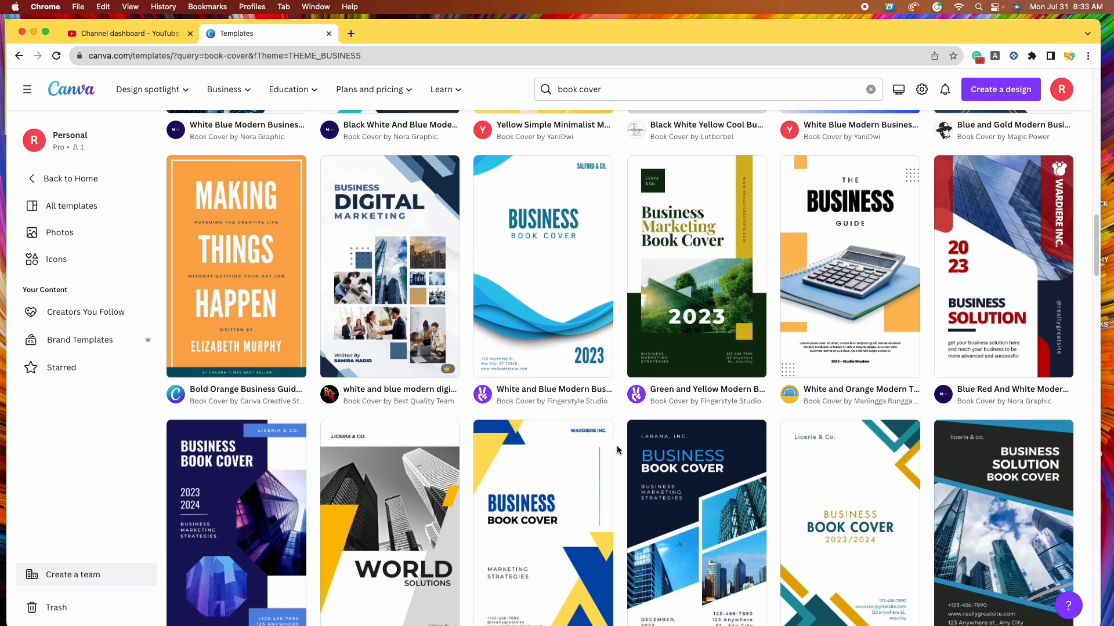
{"action": "scroll", "coordinate": [624, 449], "scroll_direction": "down", "scroll_amount": 2}
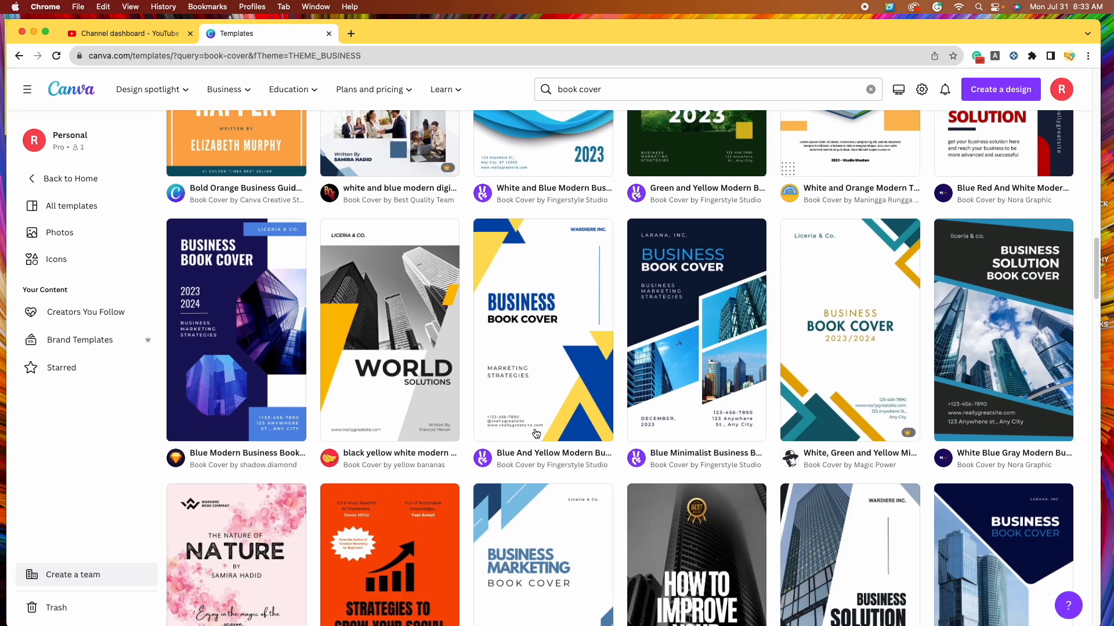
{"action": "scroll", "coordinate": [637, 446], "scroll_direction": "up", "scroll_amount": 10}
{"action": "scroll", "coordinate": [637, 445], "scroll_direction": "up", "scroll_amount": 10}
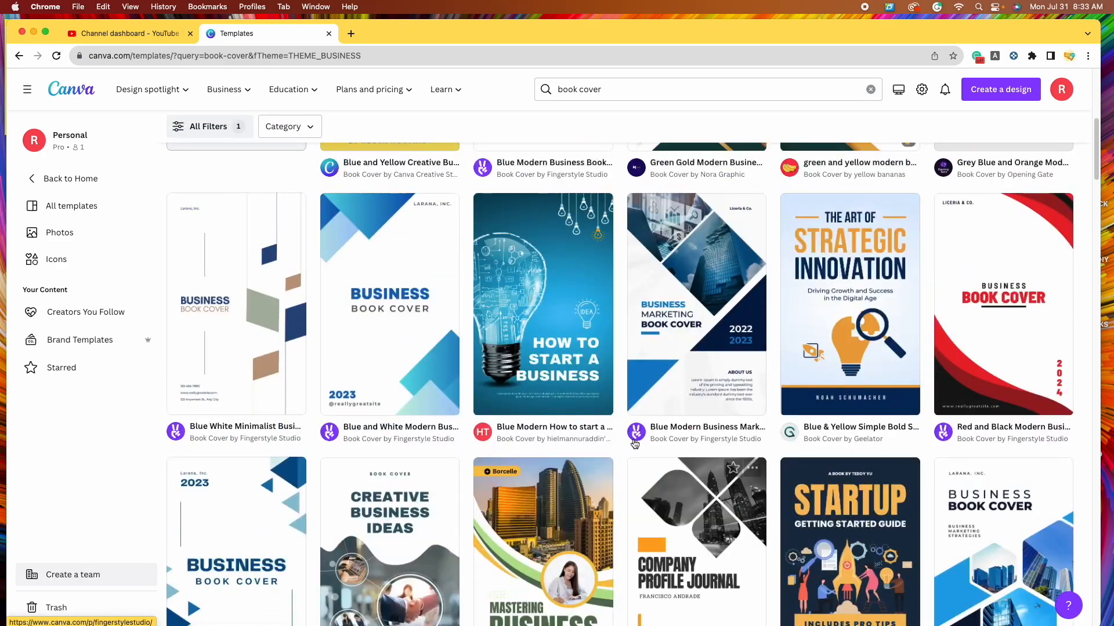
{"action": "scroll", "coordinate": [634, 444], "scroll_direction": "down", "scroll_amount": 2}
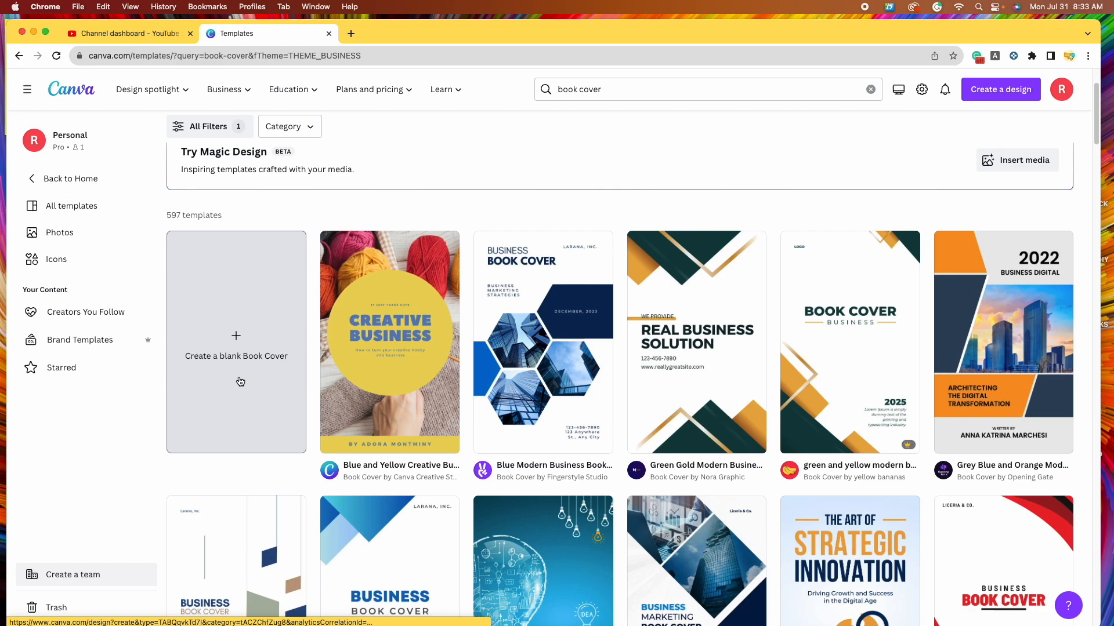
- Create a blank eBook book cover design and select its empty white page
{"action": "left_click", "coordinate": [237, 352]}
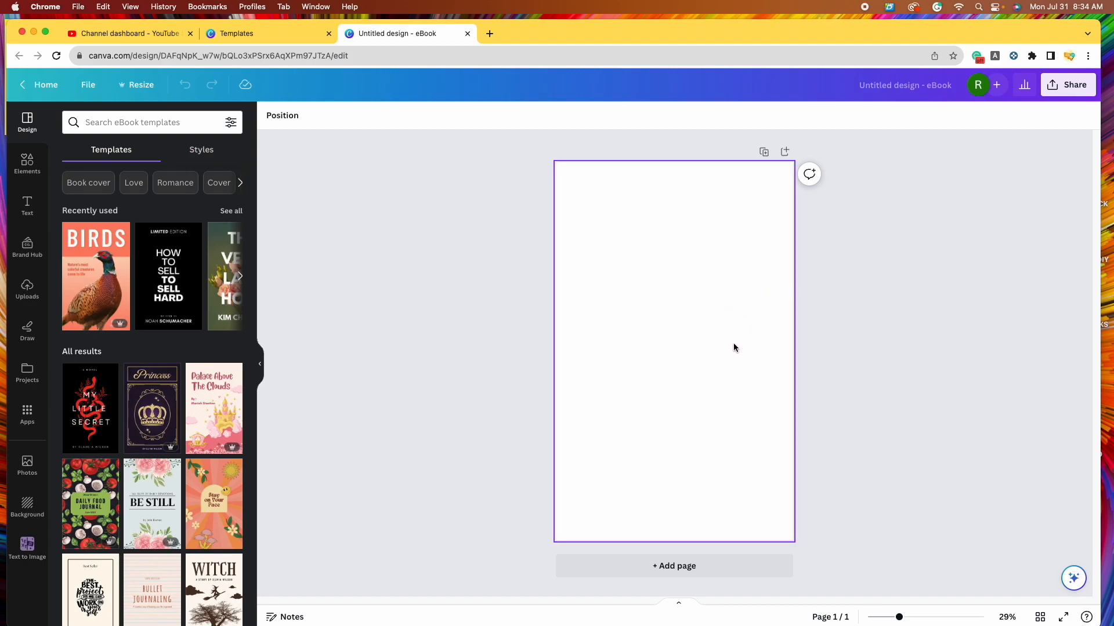
{"action": "left_click", "coordinate": [685, 347]}
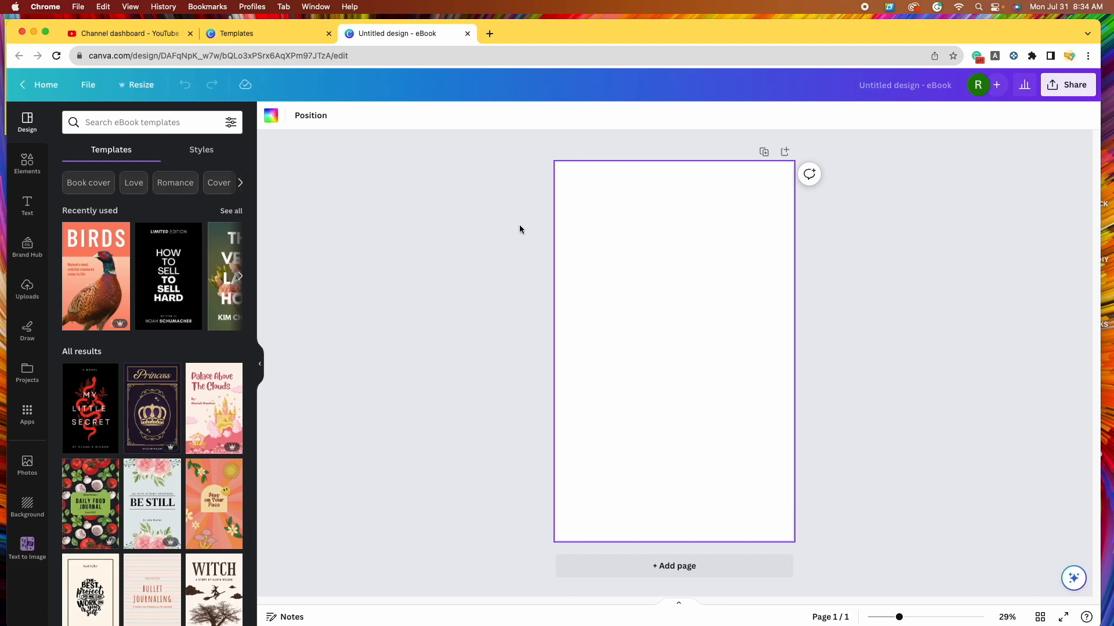
- Give the page background a new custom olive colour
{"action": "left_click", "coordinate": [271, 121]}
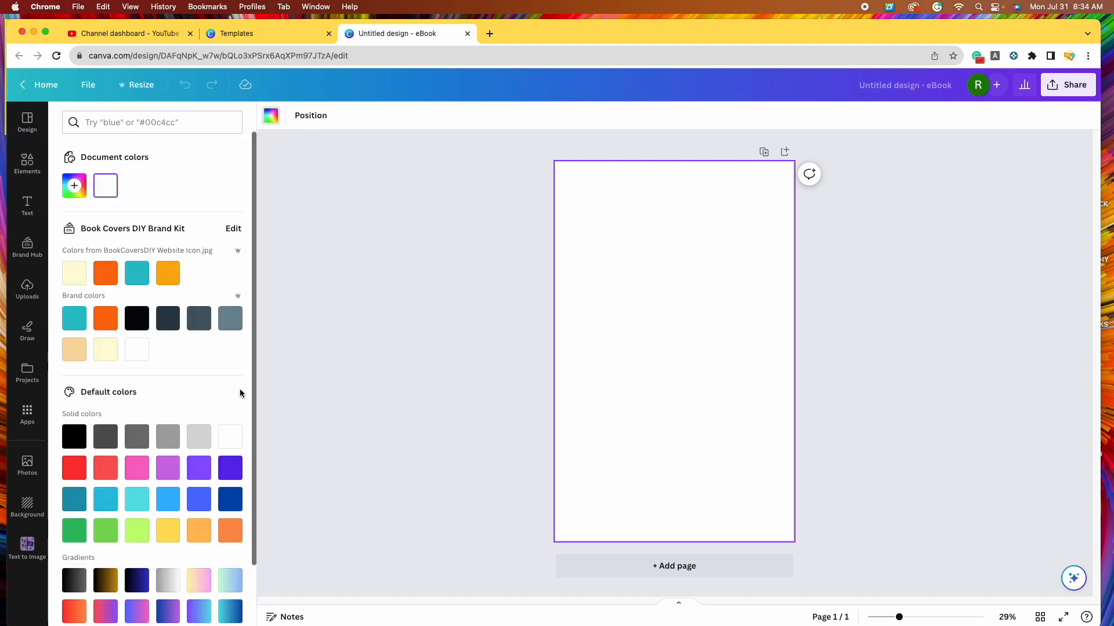
{"action": "scroll", "coordinate": [238, 400], "scroll_direction": "down", "scroll_amount": 2}
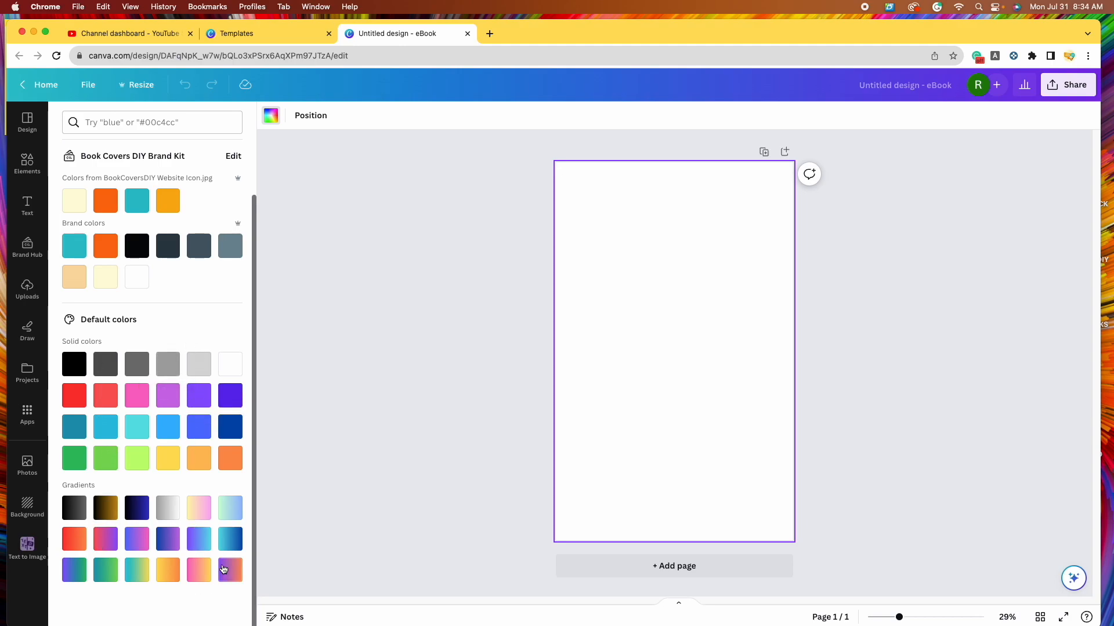
{"action": "scroll", "coordinate": [186, 461], "scroll_direction": "up", "scroll_amount": 2}
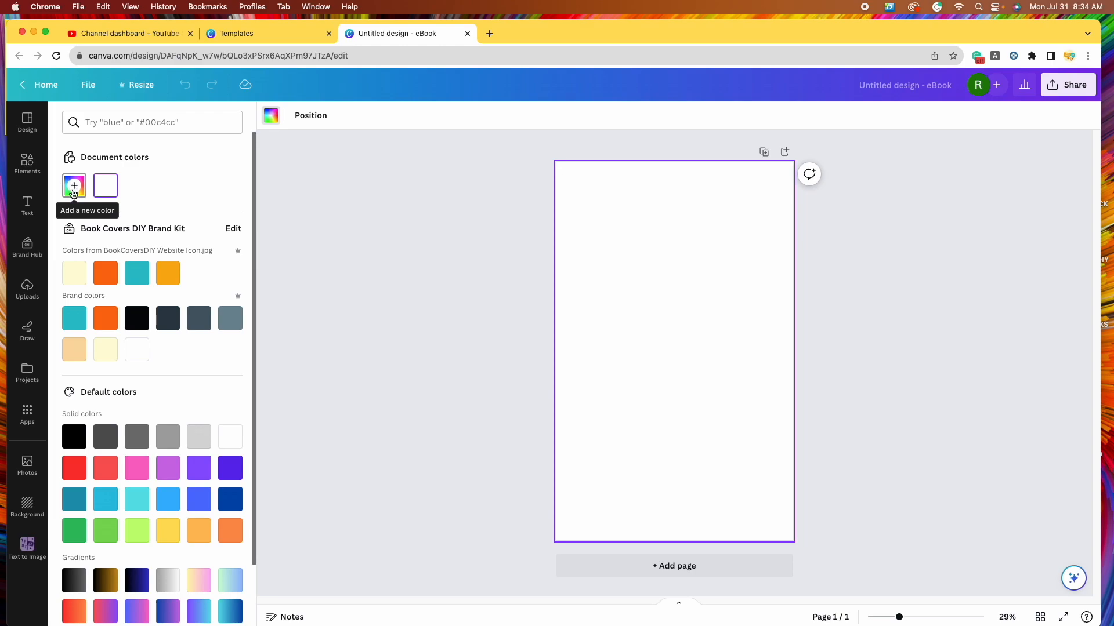
{"action": "left_click", "coordinate": [74, 191]}
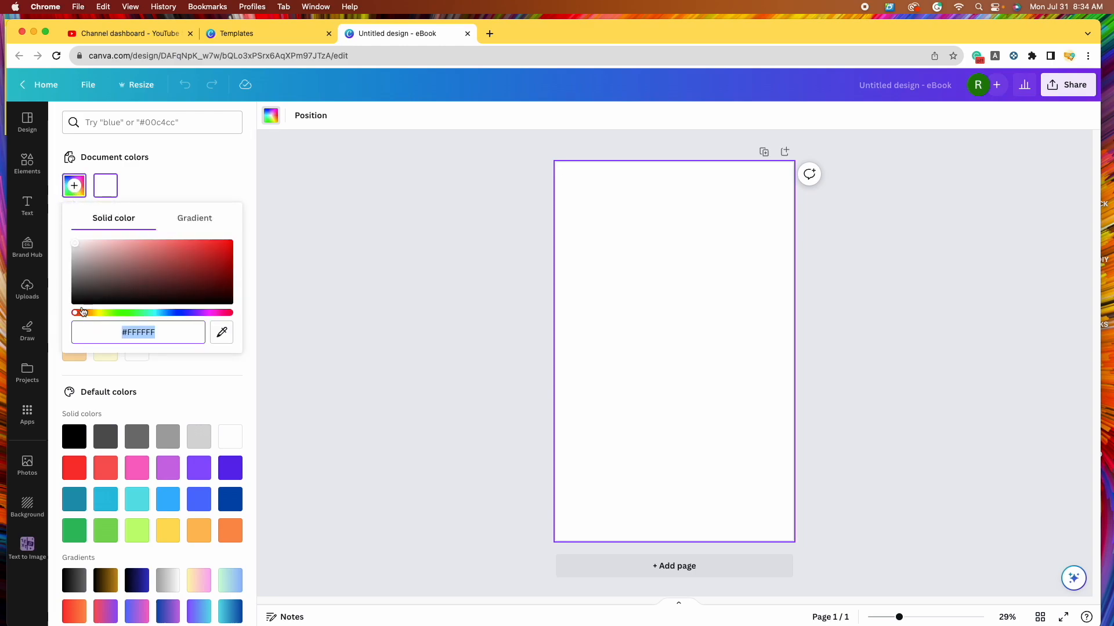
{"action": "left_click_drag", "start_coordinate": [76, 313], "coordinate": [102, 313]}
{"action": "left_click_drag", "start_coordinate": [74, 245], "coordinate": [179, 261]}
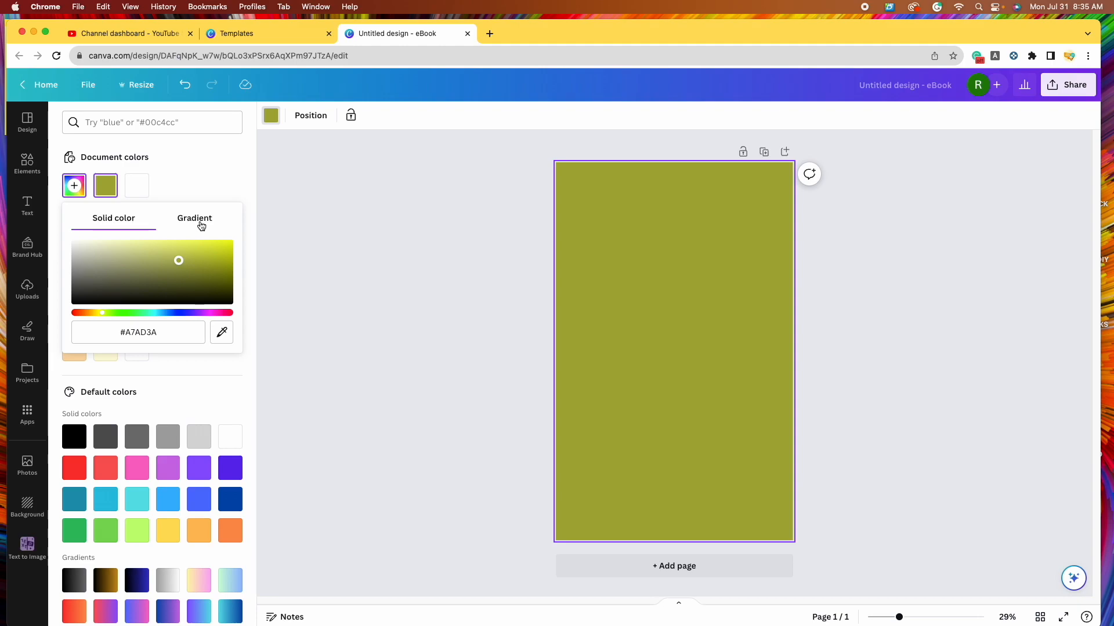
- Make the background a linear gradient from orange to bright yellow #DDDB0D
{"action": "left_click", "coordinate": [200, 224]}
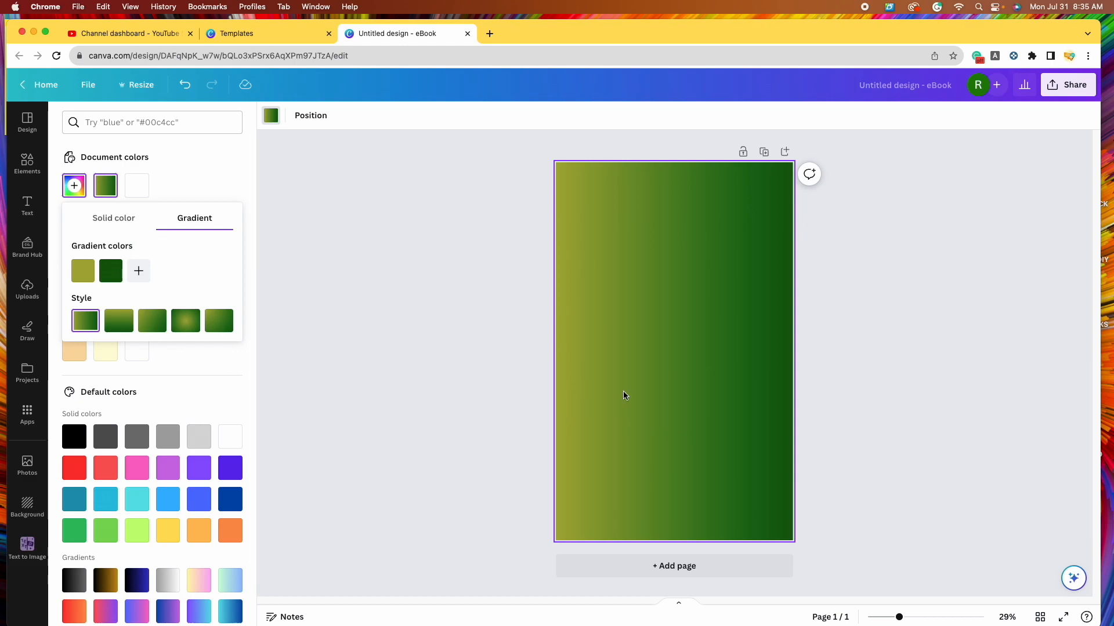
{"action": "left_click", "coordinate": [83, 270]}
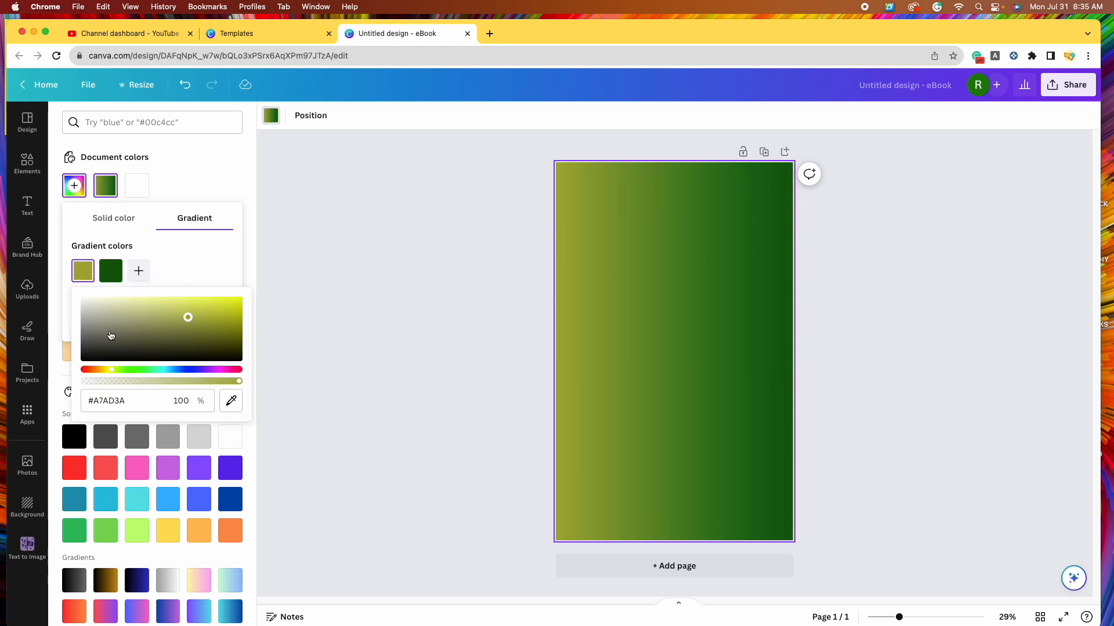
{"action": "left_click", "coordinate": [96, 370]}
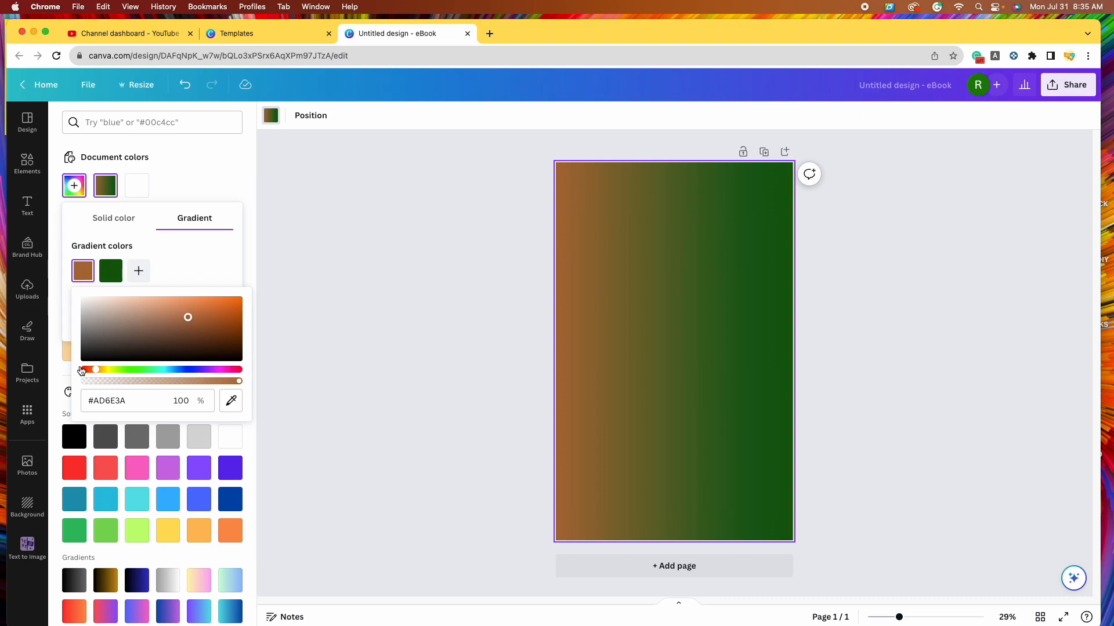
{"action": "left_click_drag", "start_coordinate": [181, 310], "coordinate": [228, 299]}
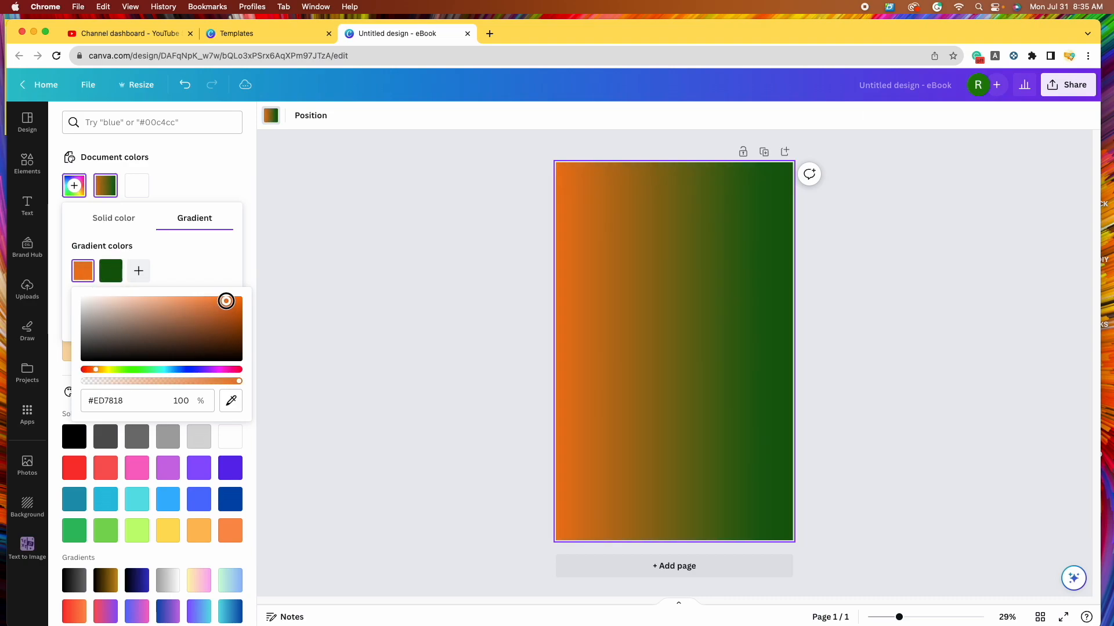
{"action": "left_click", "coordinate": [111, 271]}
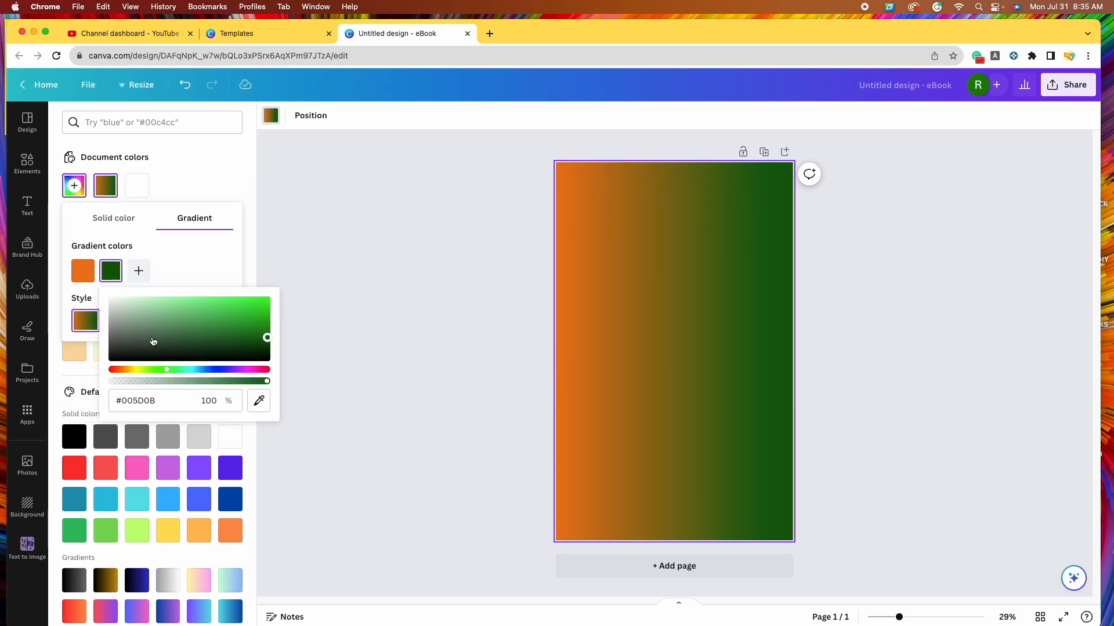
{"action": "left_click", "coordinate": [139, 373]}
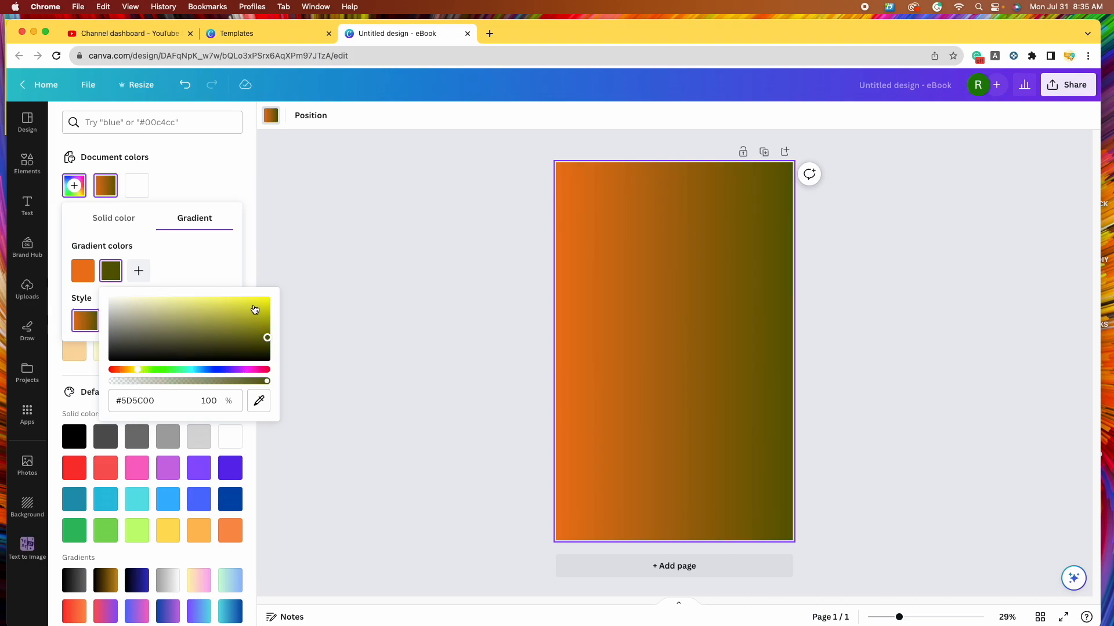
{"action": "left_click", "coordinate": [261, 306]}
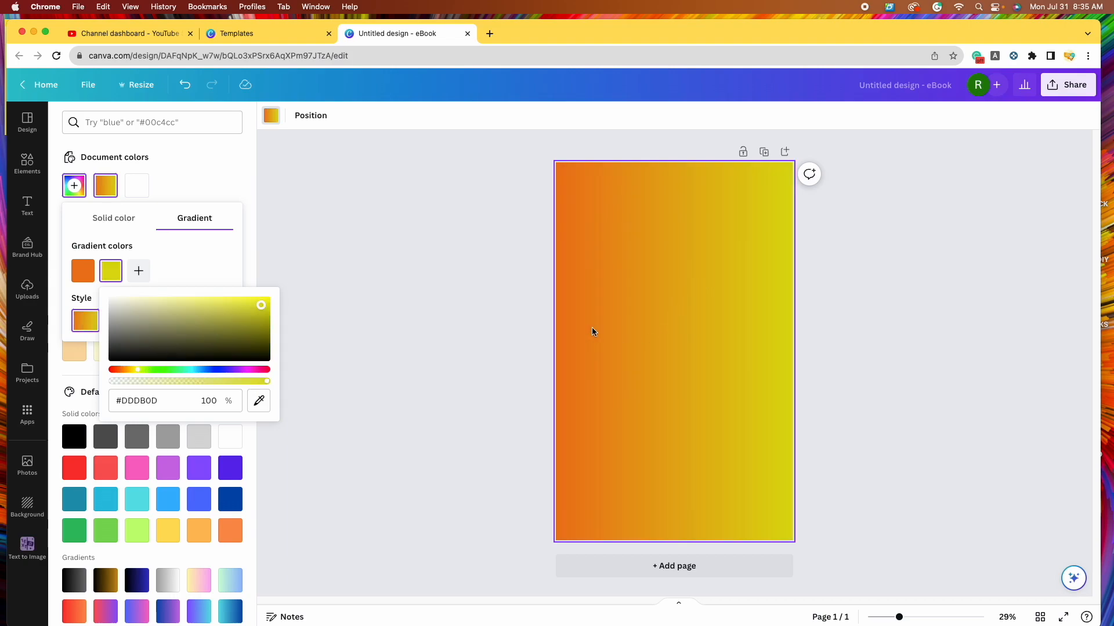
{"action": "left_click", "coordinate": [179, 259]}
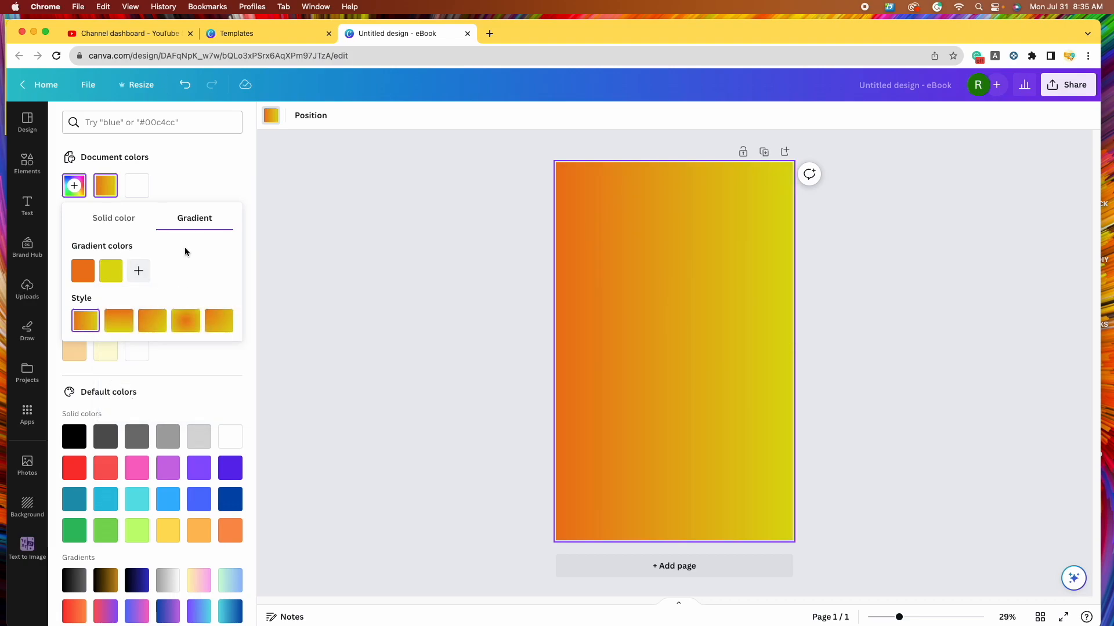
- Replace the gradient with the solid yellow swatch from Default colors
{"action": "left_click", "coordinate": [115, 223]}
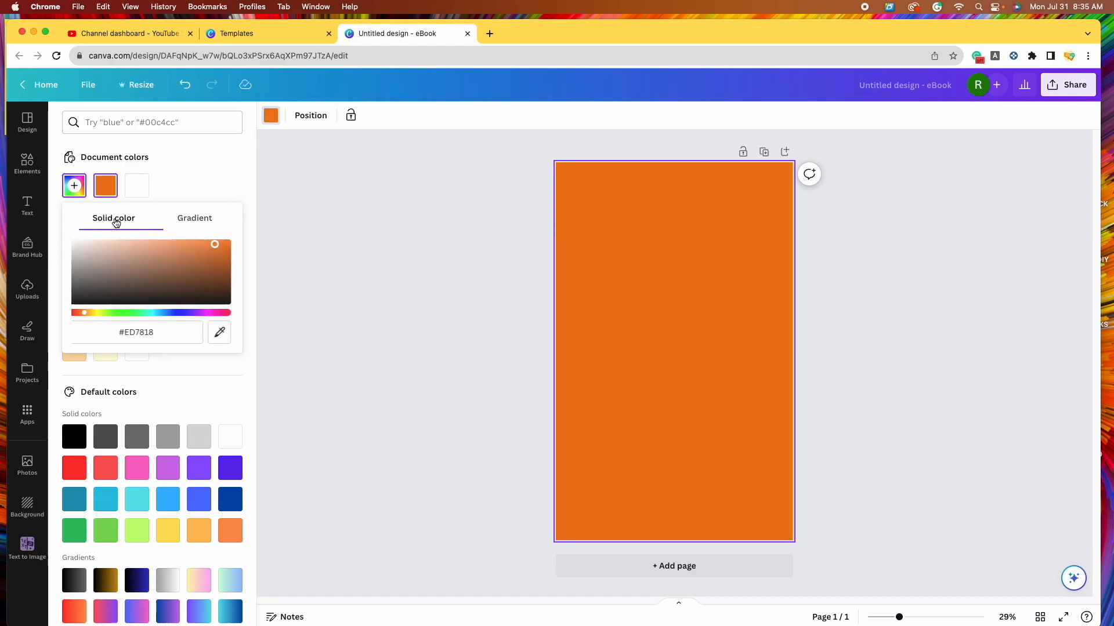
{"action": "scroll", "coordinate": [225, 409], "scroll_direction": "down", "scroll_amount": 1}
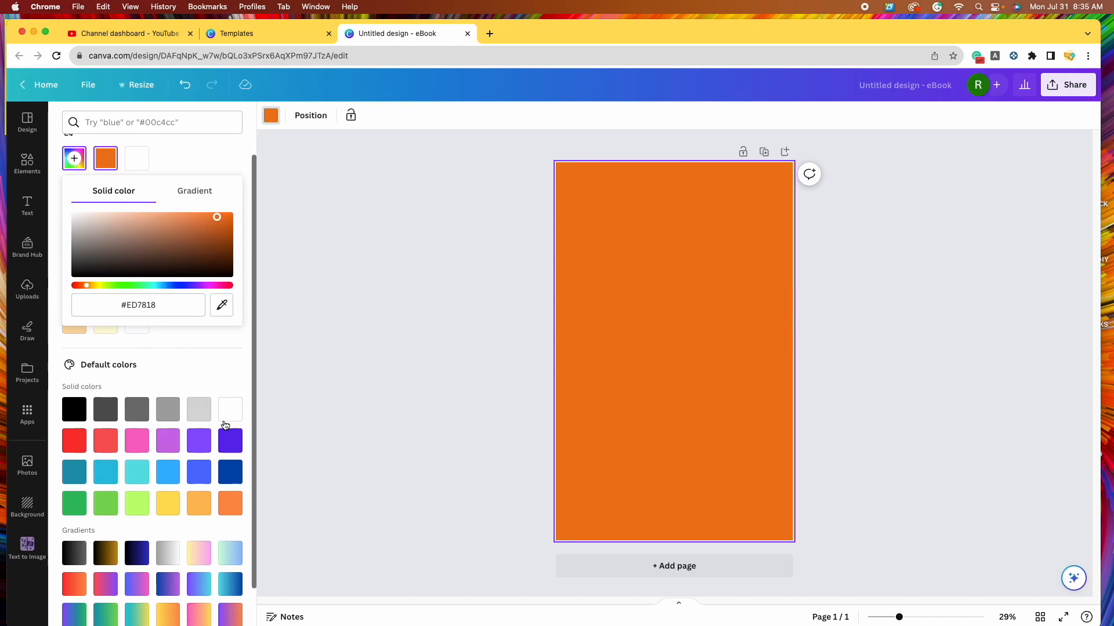
{"action": "scroll", "coordinate": [215, 441], "scroll_direction": "down", "scroll_amount": 1}
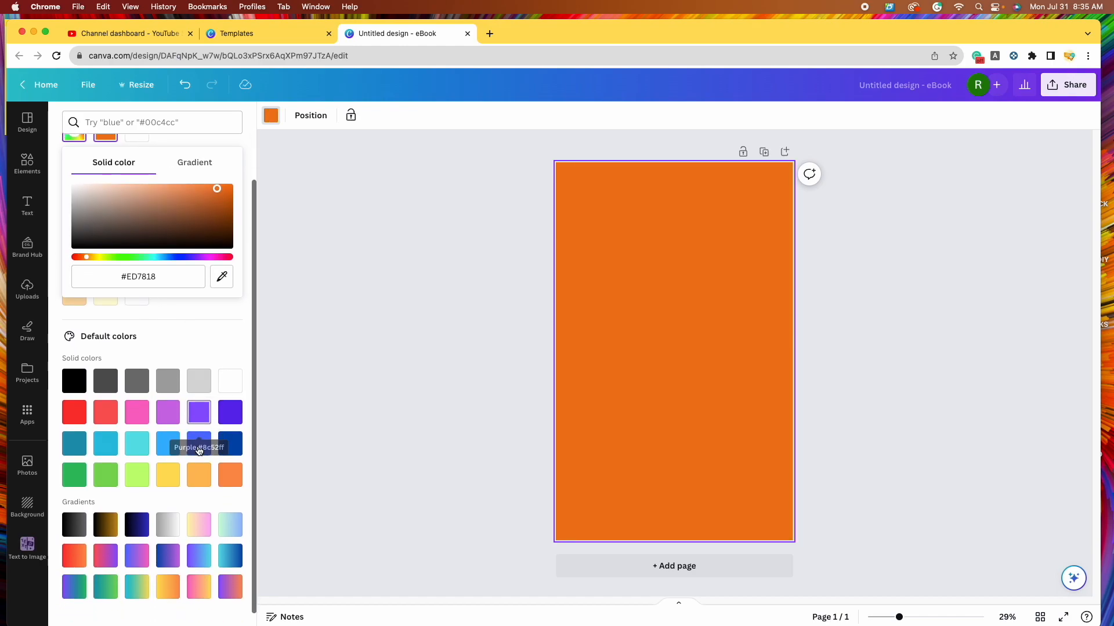
{"action": "left_click", "coordinate": [169, 479]}
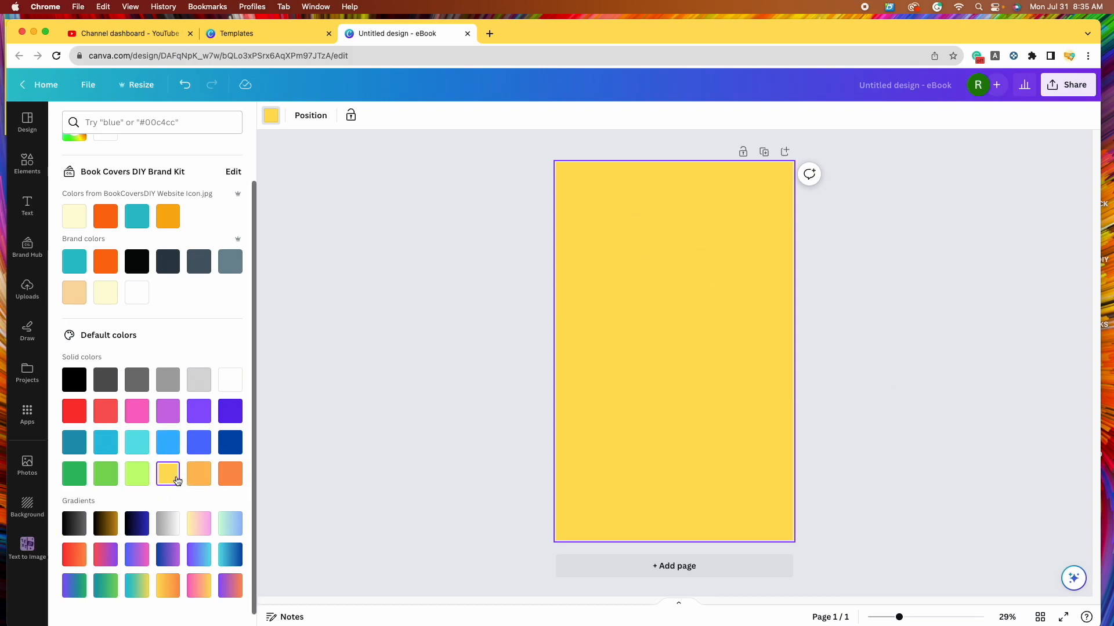
{"action": "scroll", "coordinate": [211, 400], "scroll_direction": "up", "scroll_amount": 1}
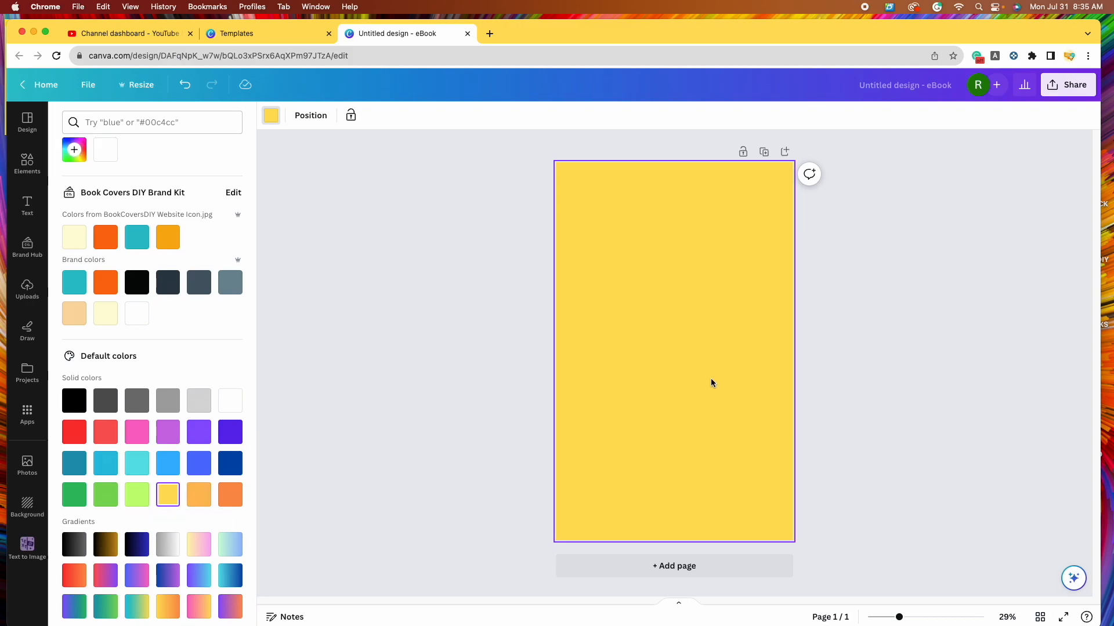
- Search the Elements library for 'lightbulb'
{"action": "left_click", "coordinate": [30, 163]}
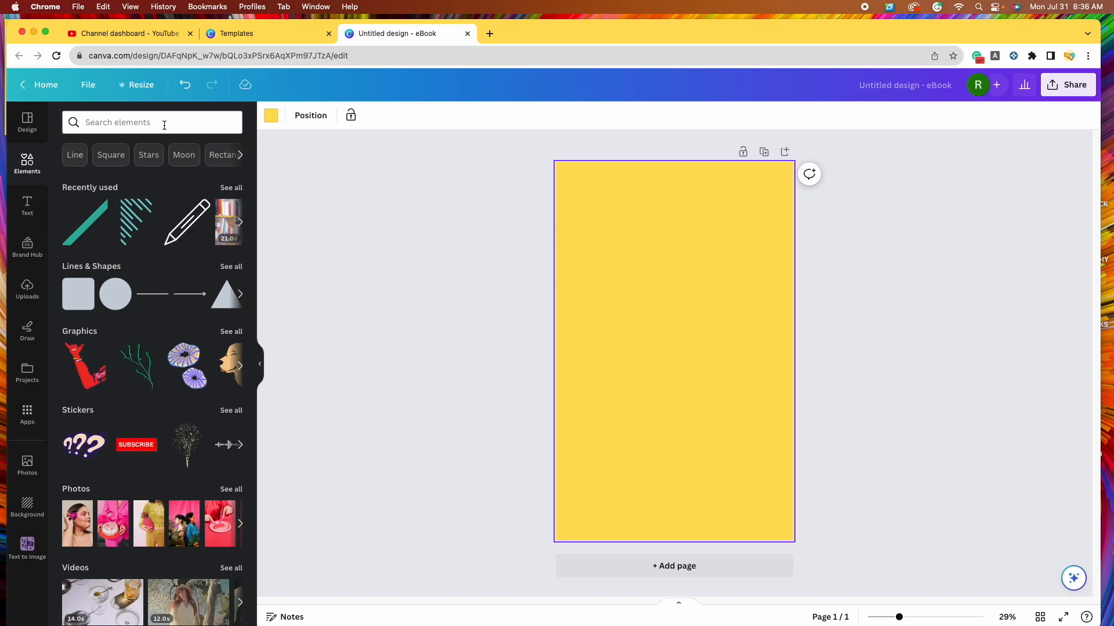
{"action": "left_click", "coordinate": [164, 125]}
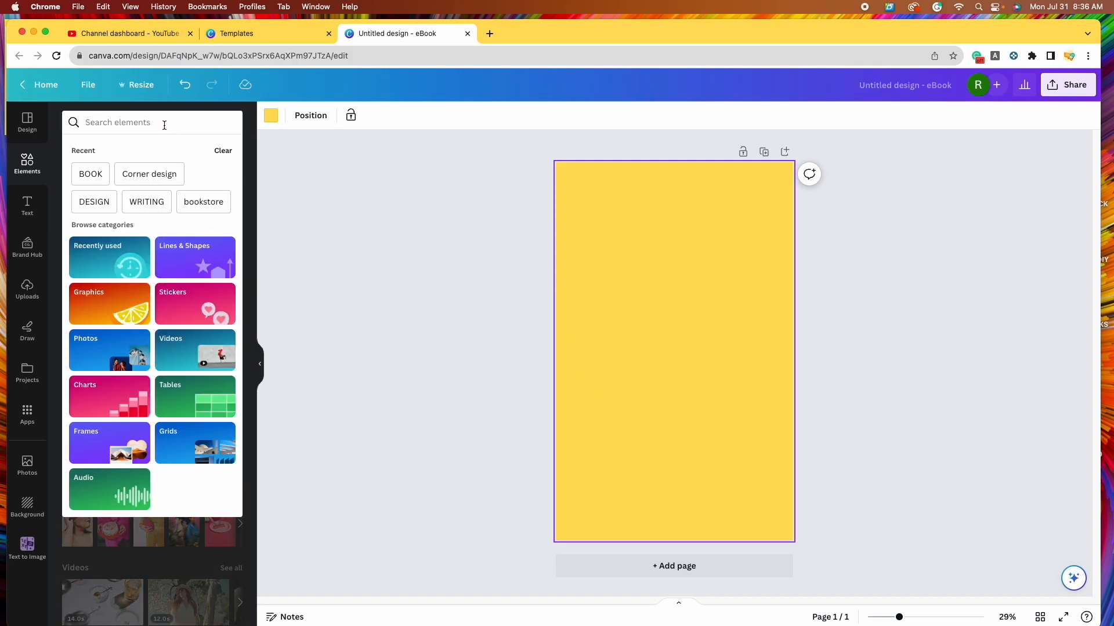
{"action": "type", "text": "light"}
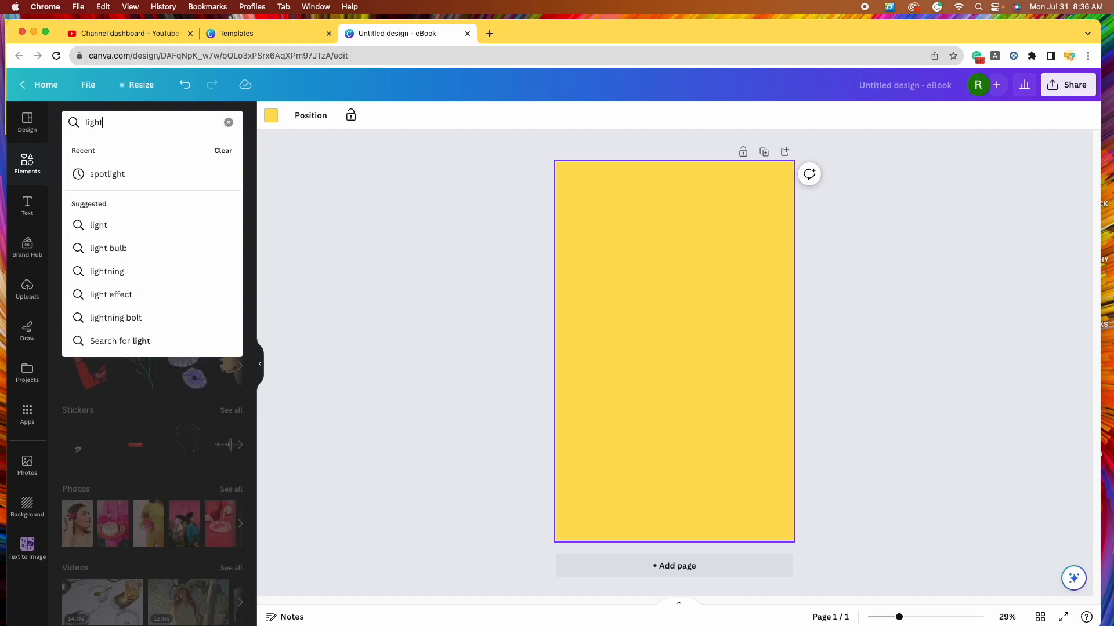
{"action": "type", "text": "bulb"}
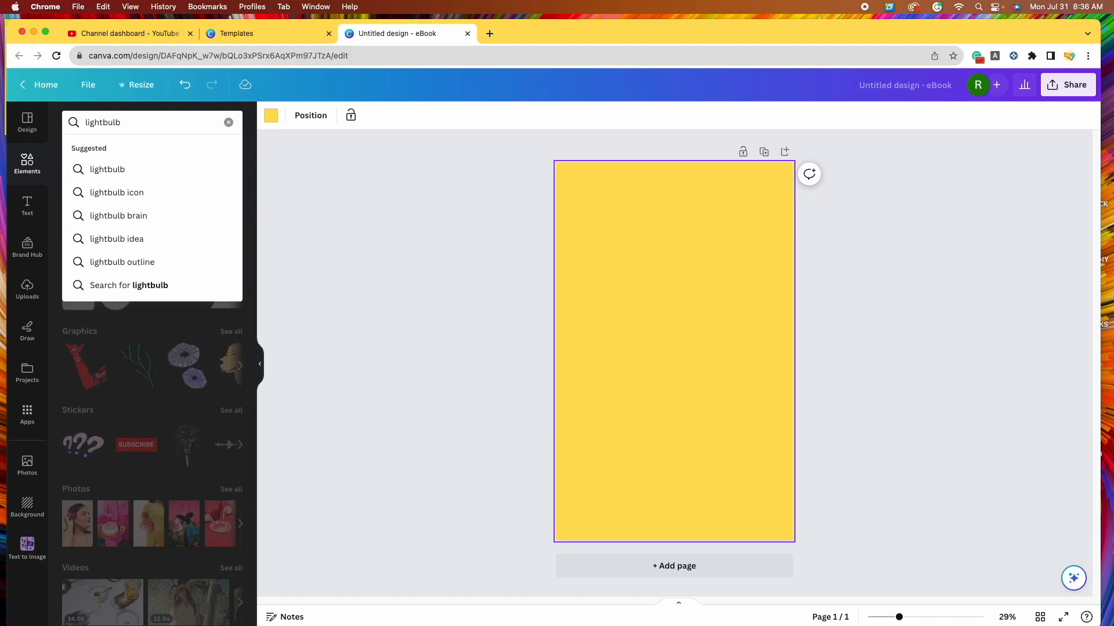
{"action": "key", "text": "Return"}
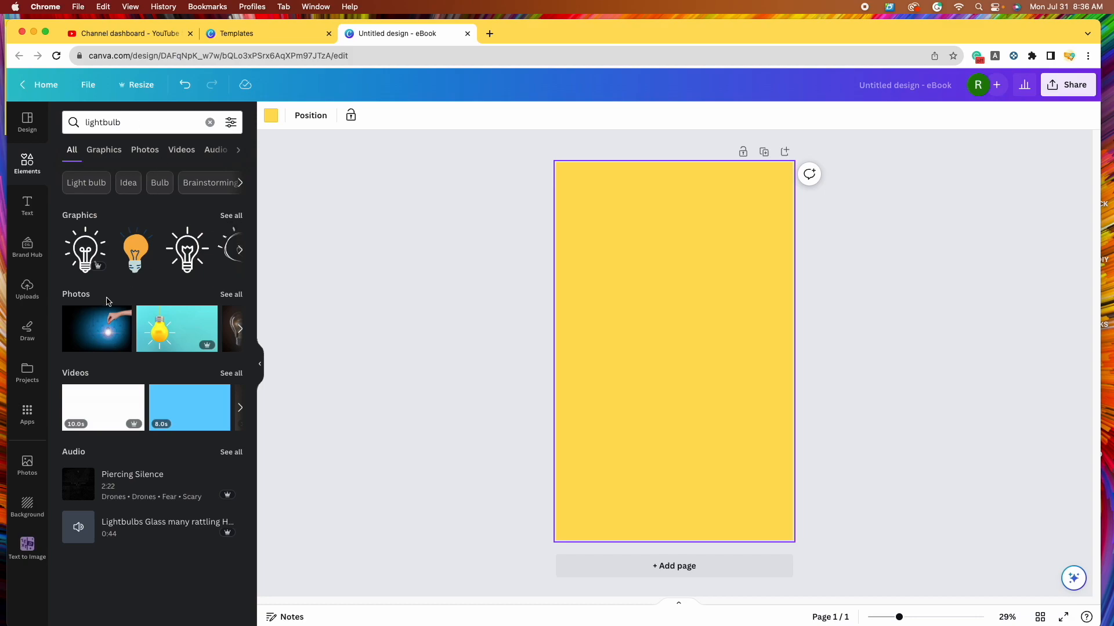
- Show all lightbulb graphics filtered to Static only and browse them
{"action": "left_click", "coordinate": [236, 216]}
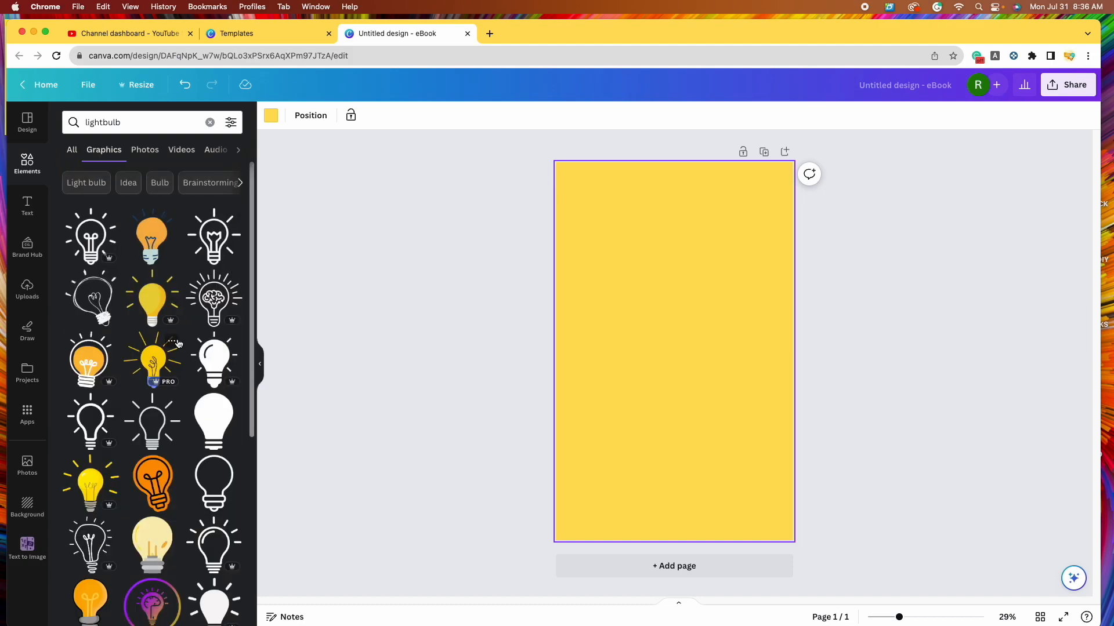
{"action": "scroll", "coordinate": [182, 350], "scroll_direction": "down", "scroll_amount": 5}
{"action": "scroll", "coordinate": [182, 349], "scroll_direction": "down", "scroll_amount": 5}
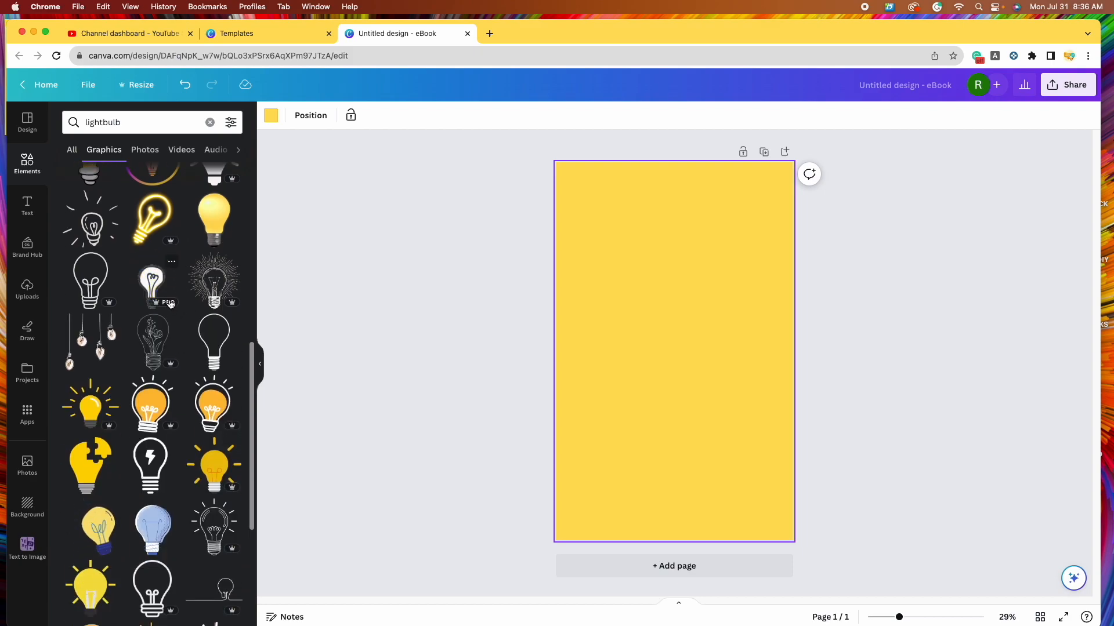
{"action": "left_click", "coordinate": [231, 123]}
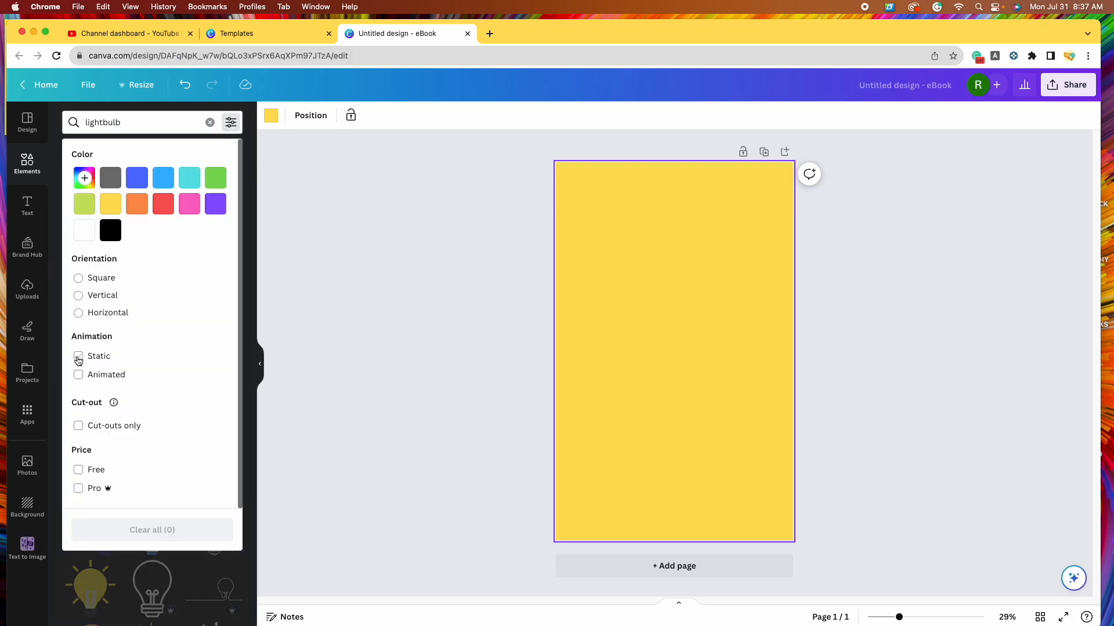
{"action": "left_click", "coordinate": [79, 359]}
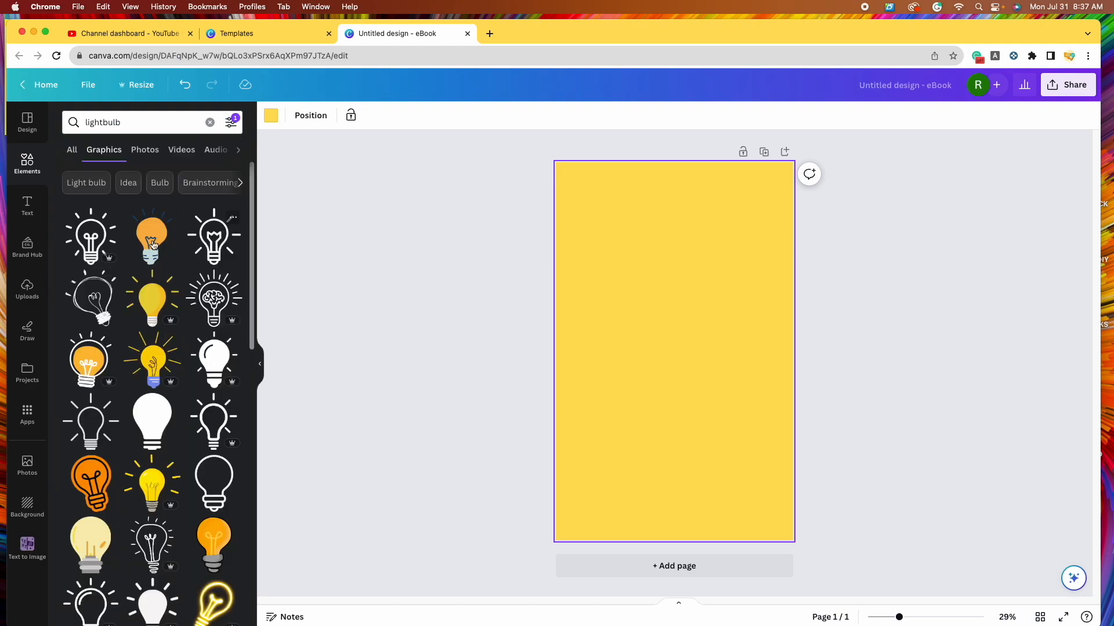
{"action": "scroll", "coordinate": [139, 401], "scroll_direction": "down", "scroll_amount": 4}
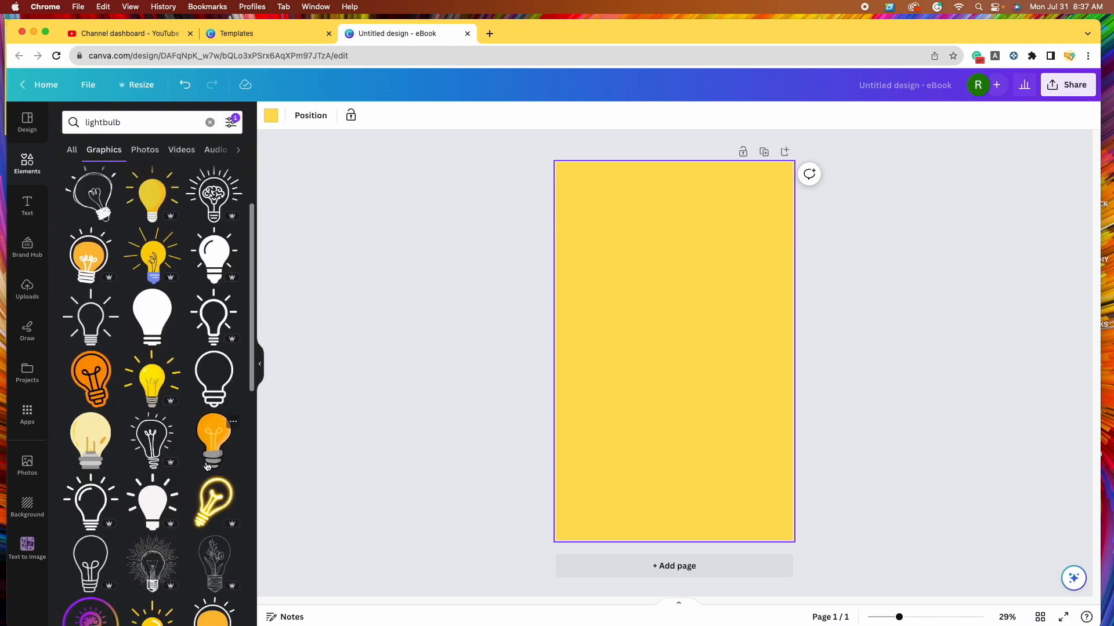
{"action": "scroll", "coordinate": [210, 324], "scroll_direction": "up", "scroll_amount": 5}
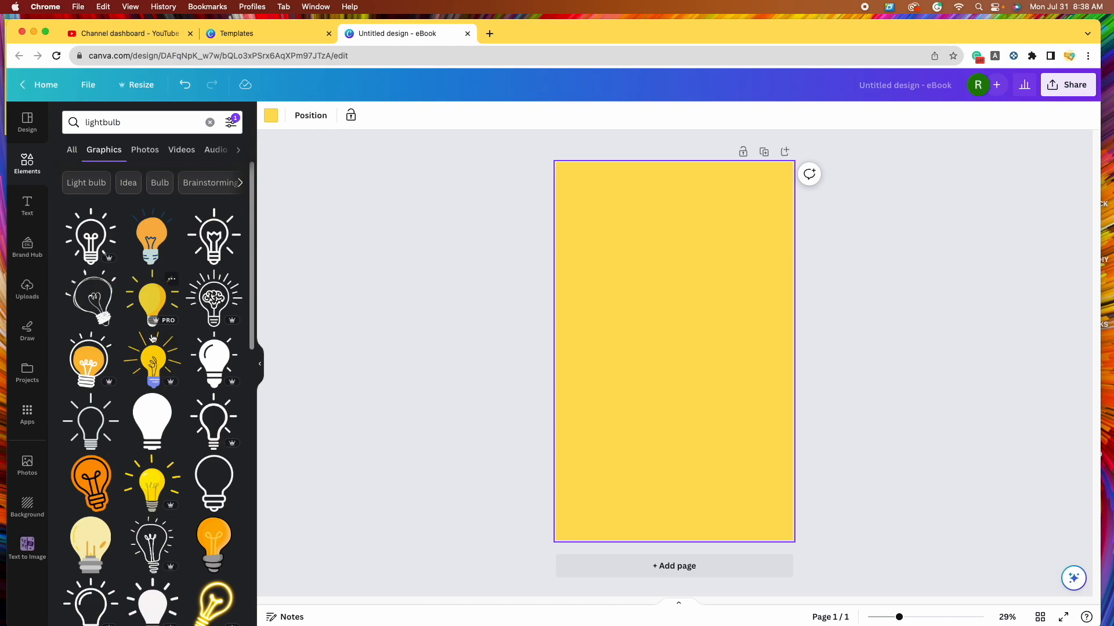
{"action": "scroll", "coordinate": [184, 408], "scroll_direction": "down", "scroll_amount": 5}
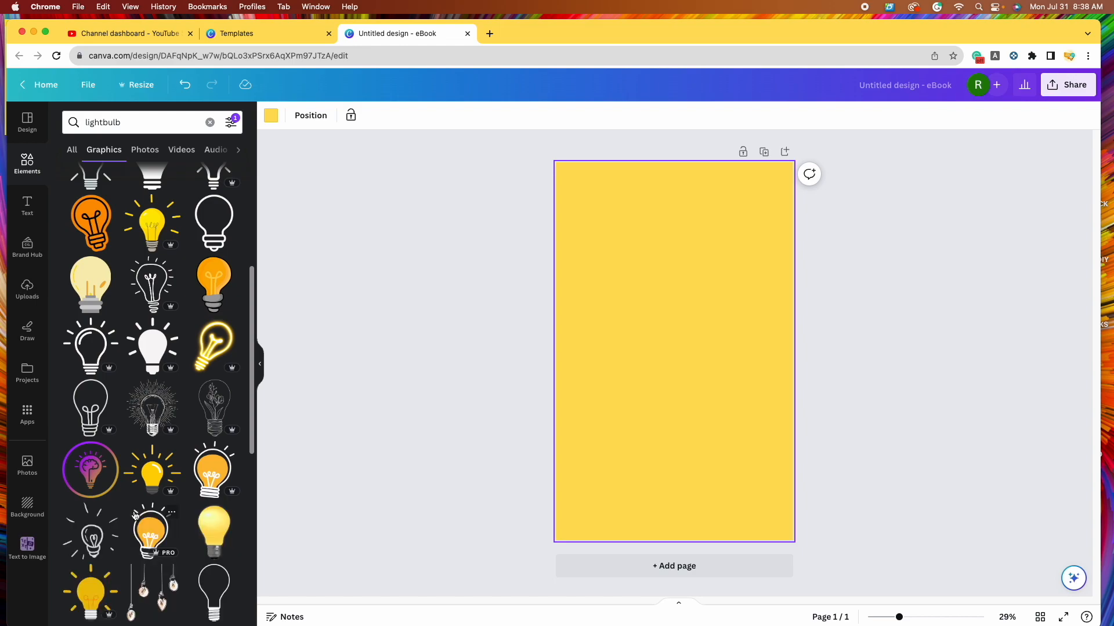
{"action": "scroll", "coordinate": [134, 516], "scroll_direction": "up", "scroll_amount": 5}
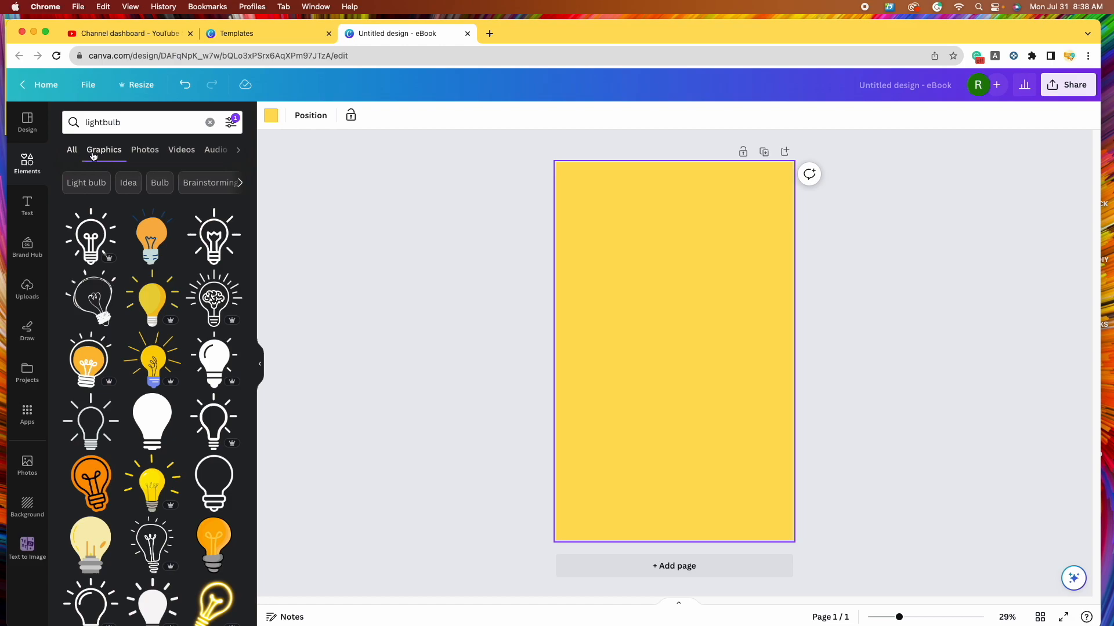
- Switch the lightbulb results to Photos and scroll through them
{"action": "left_click", "coordinate": [145, 152]}
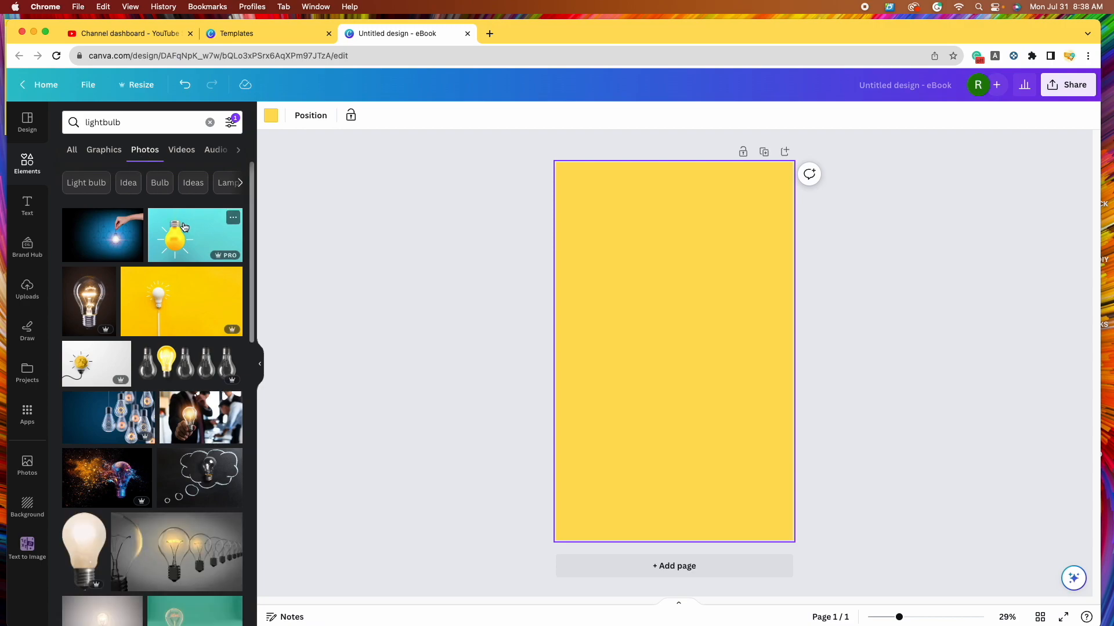
{"action": "scroll", "coordinate": [199, 419], "scroll_direction": "down", "scroll_amount": 7}
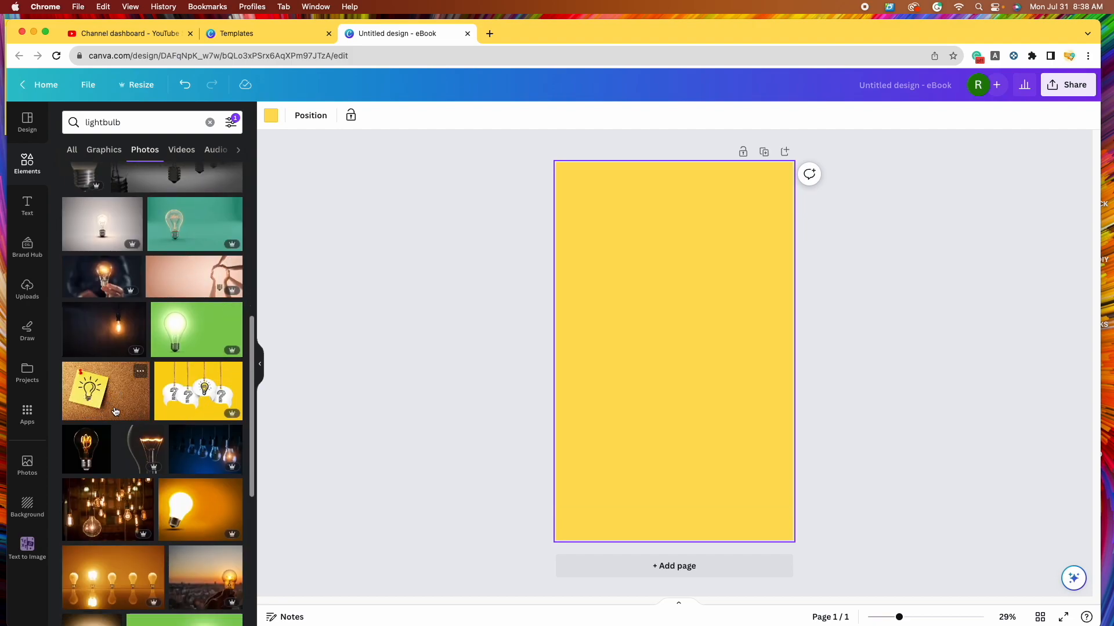
{"action": "scroll", "coordinate": [183, 412], "scroll_direction": "down", "scroll_amount": 2}
{"action": "scroll", "coordinate": [183, 412], "scroll_direction": "down", "scroll_amount": 10}
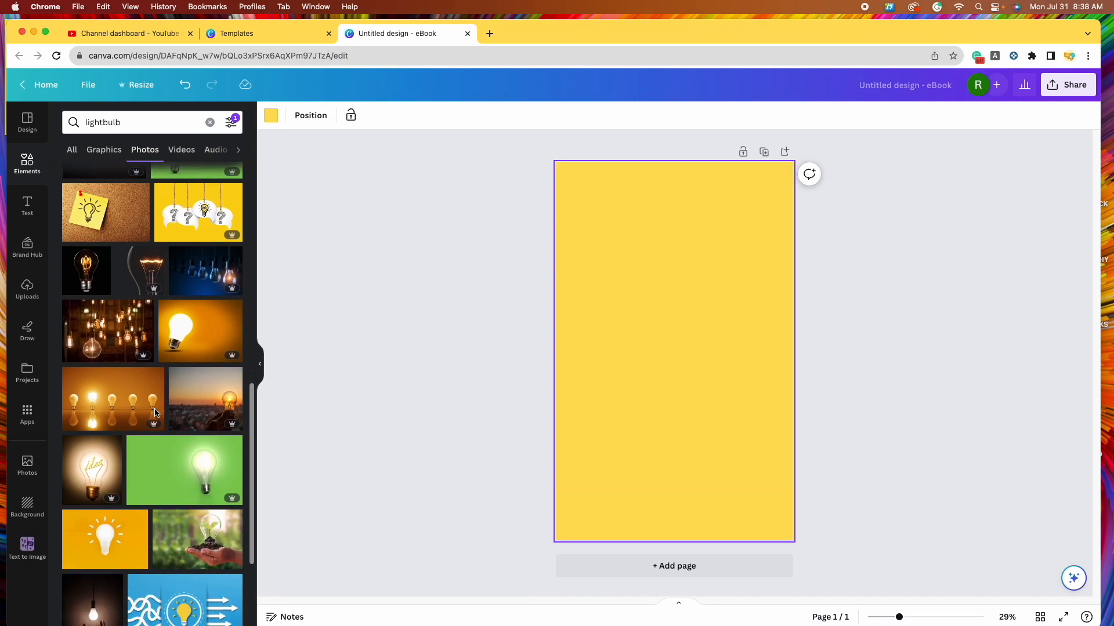
{"action": "scroll", "coordinate": [155, 416], "scroll_direction": "down", "scroll_amount": 5}
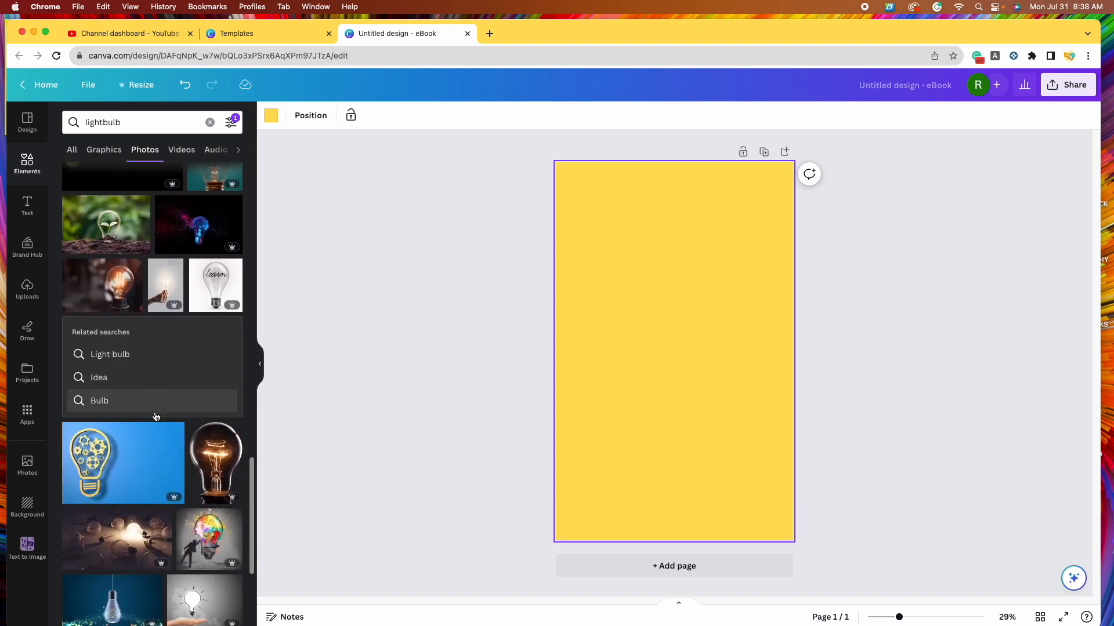
{"action": "scroll", "coordinate": [156, 416], "scroll_direction": "down", "scroll_amount": 7}
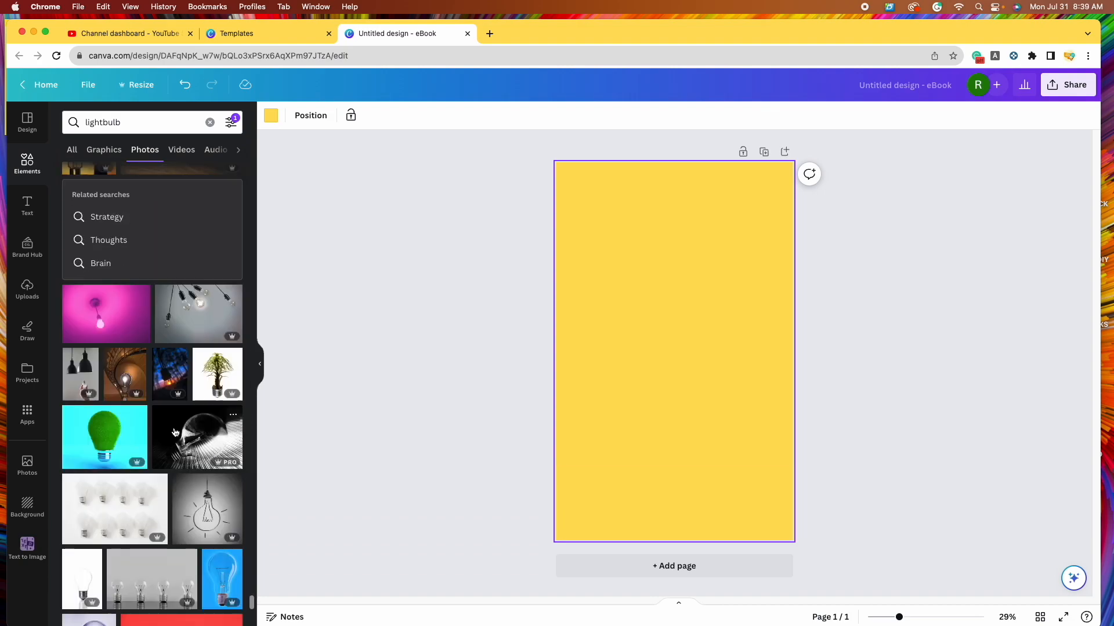
{"action": "left_click", "coordinate": [144, 125]}
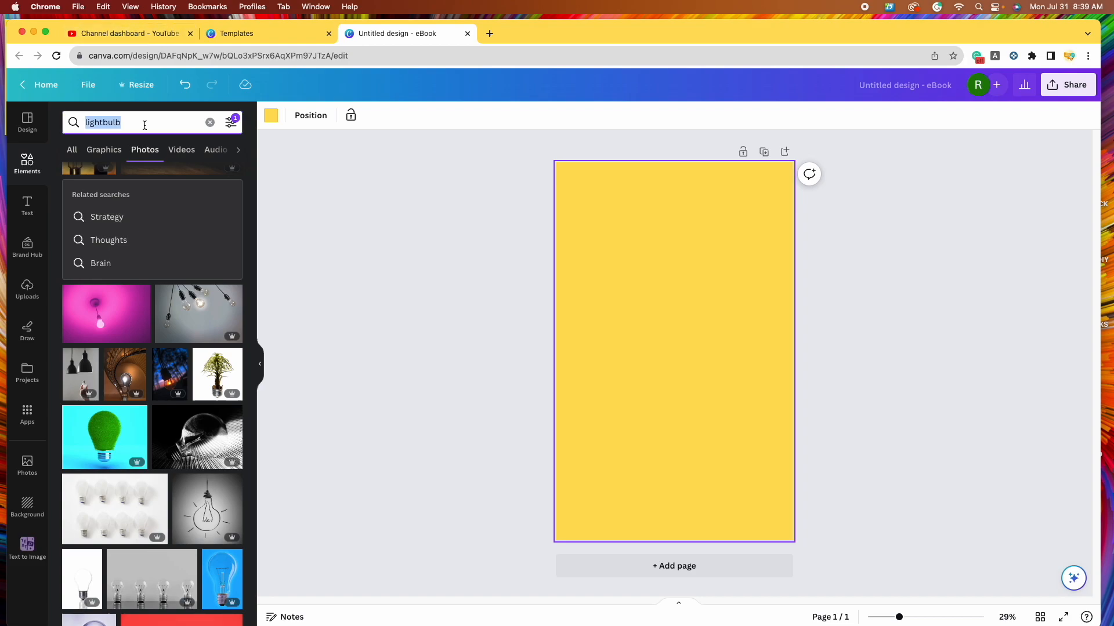
{"action": "type", "text": "idea"}
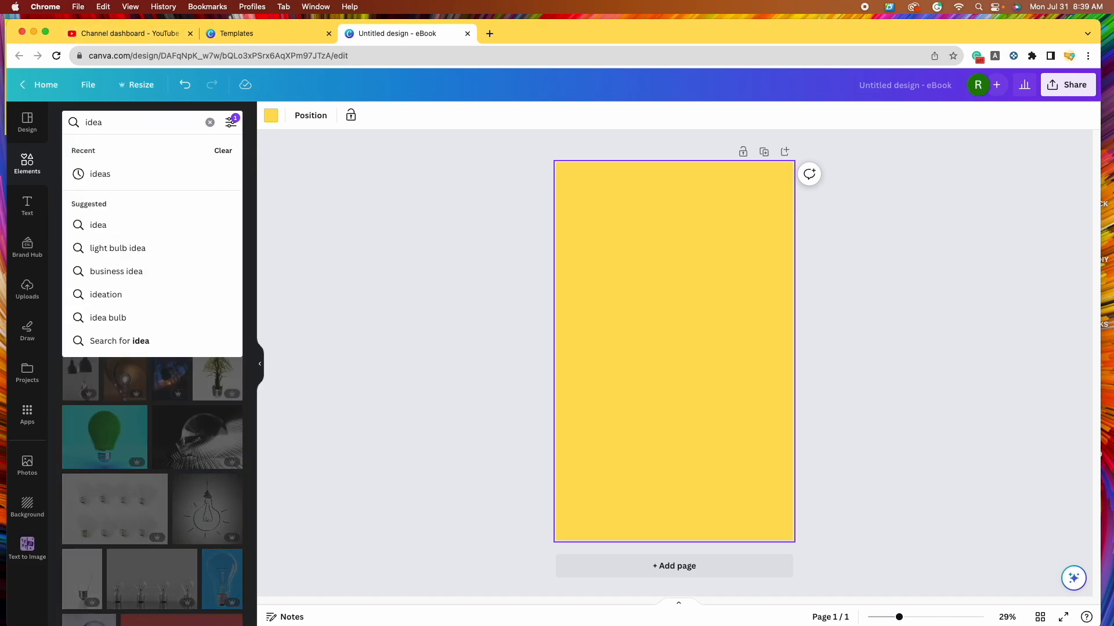
{"action": "key", "text": "Return"}
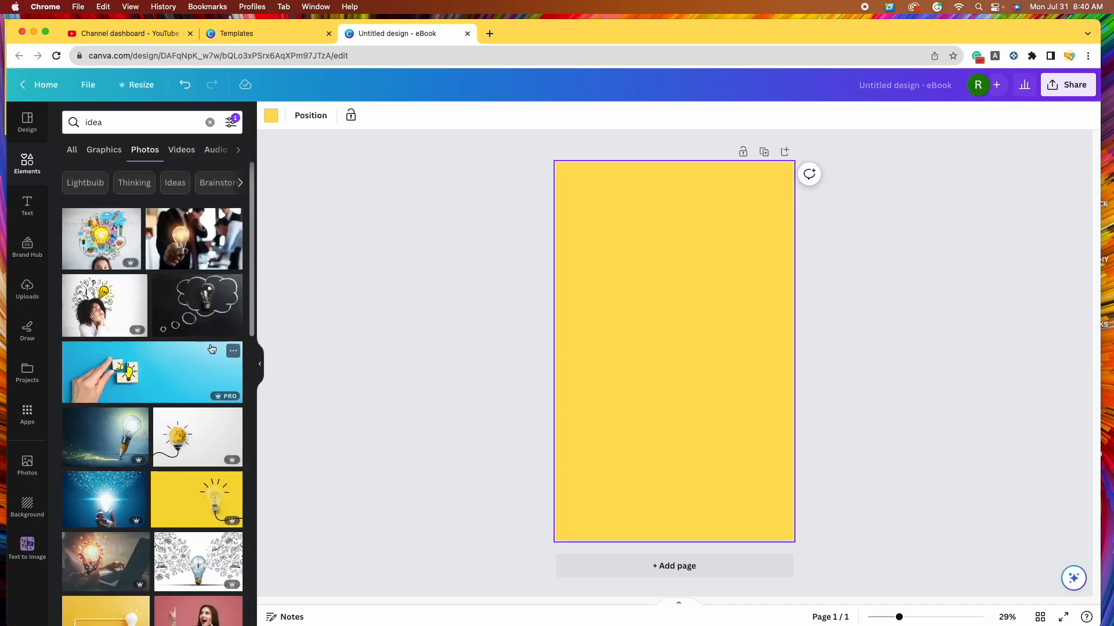
{"action": "scroll", "coordinate": [220, 313], "scroll_direction": "down", "scroll_amount": 3}
{"action": "scroll", "coordinate": [211, 349], "scroll_direction": "down", "scroll_amount": 10}
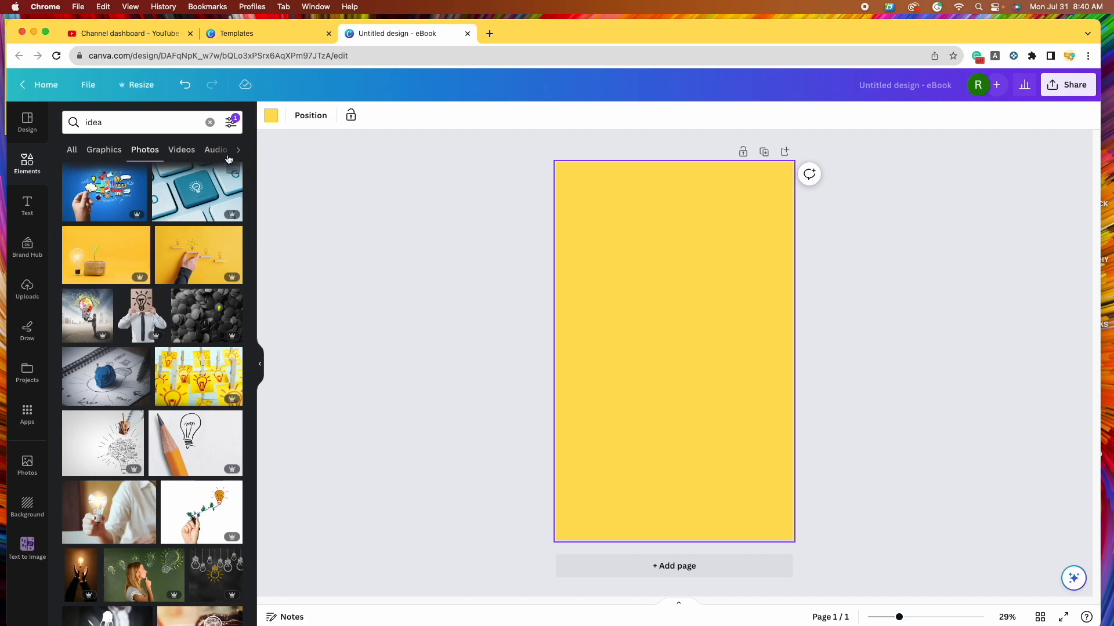
{"action": "left_click", "coordinate": [232, 124]}
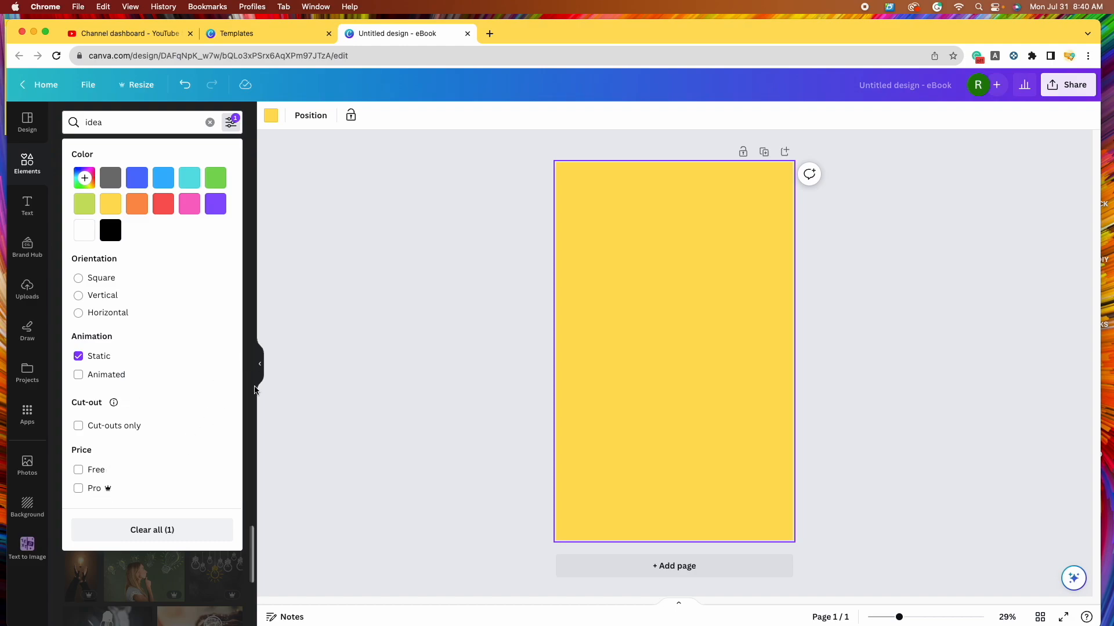
{"action": "left_click", "coordinate": [248, 578]}
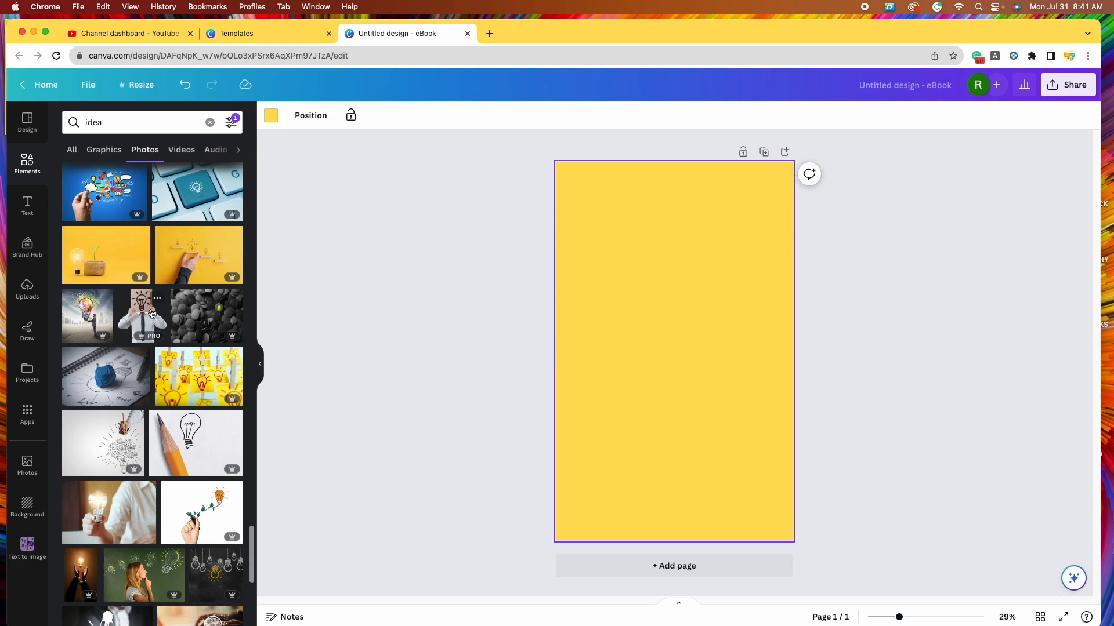
- Add the man-holding-a-lightbulb-sign photo, enlarge it to page width and centre it at the bottom
{"action": "left_click", "coordinate": [141, 320]}
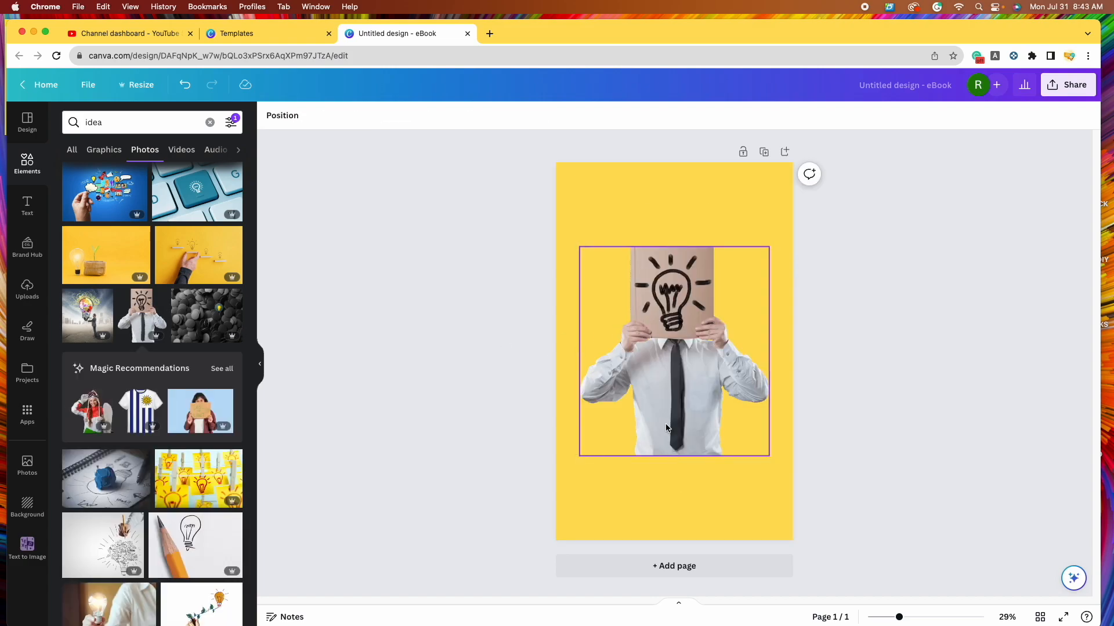
{"action": "left_click_drag", "start_coordinate": [692, 393], "coordinate": [722, 462]}
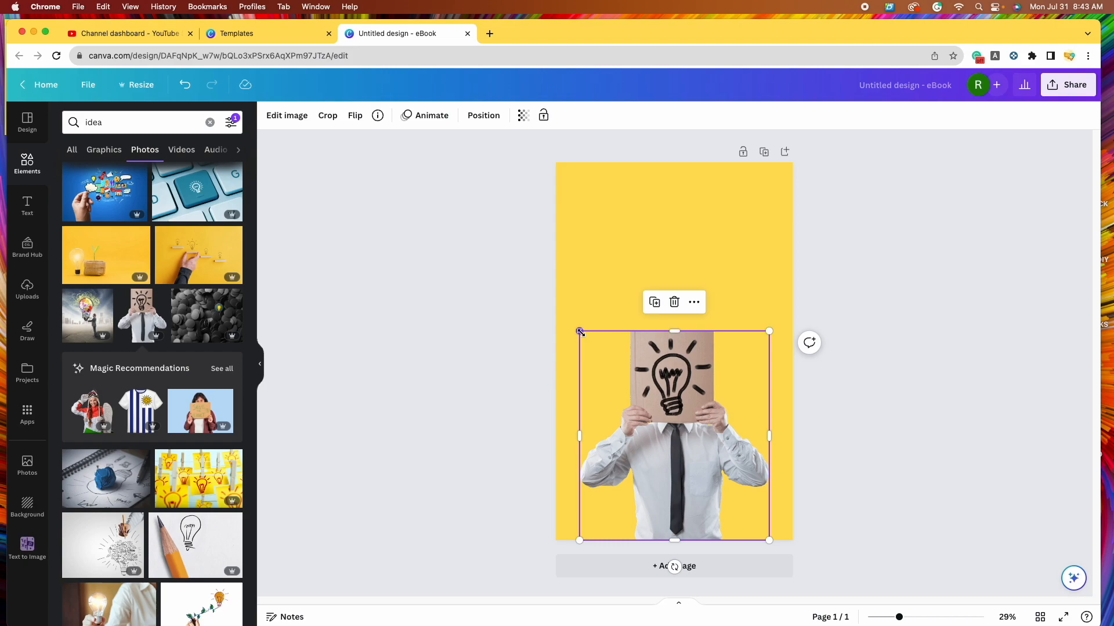
{"action": "left_click_drag", "start_coordinate": [579, 331], "coordinate": [566, 241]}
{"action": "left_click_drag", "start_coordinate": [616, 296], "coordinate": [650, 299]}
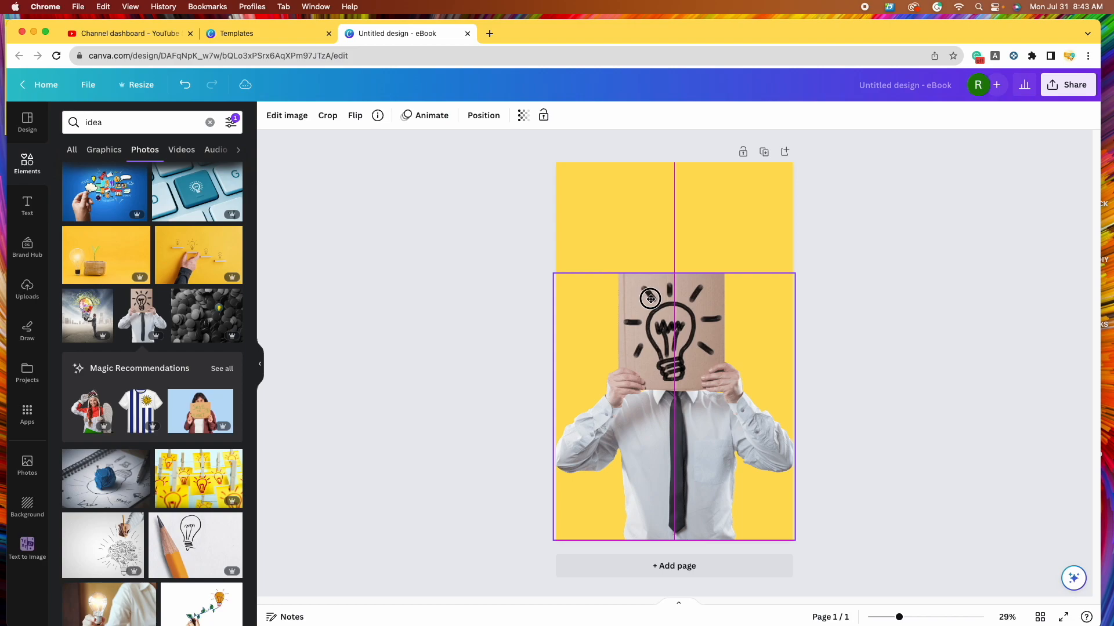
{"action": "left_click_drag", "start_coordinate": [650, 299], "coordinate": [650, 299]}
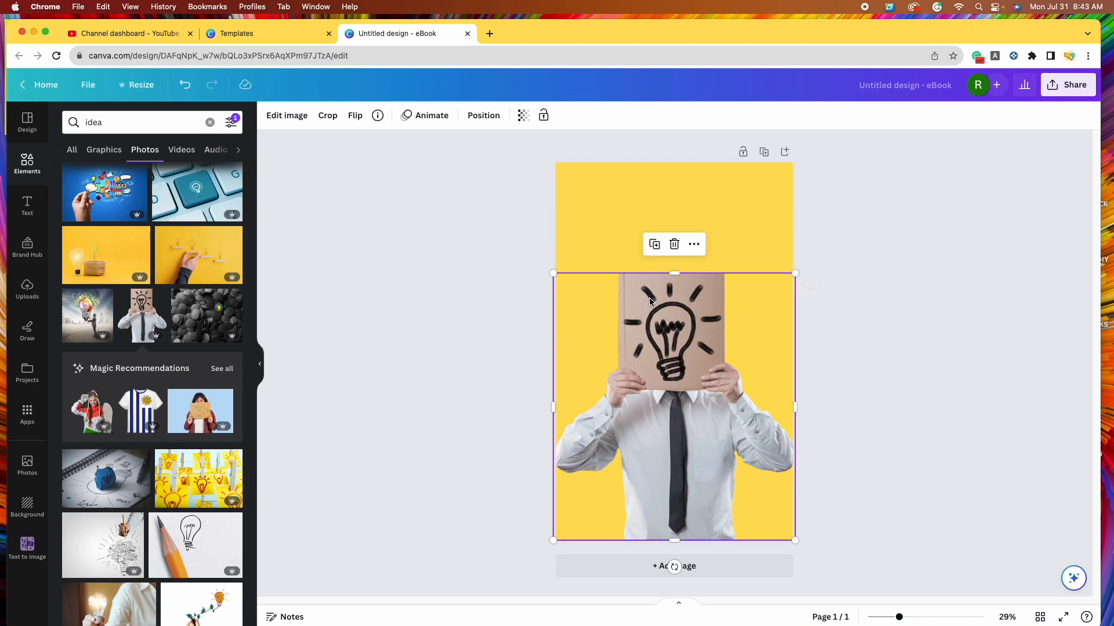
{"action": "left_click", "coordinate": [870, 363]}
{"action": "mouse_move", "coordinate": [953, 622]}
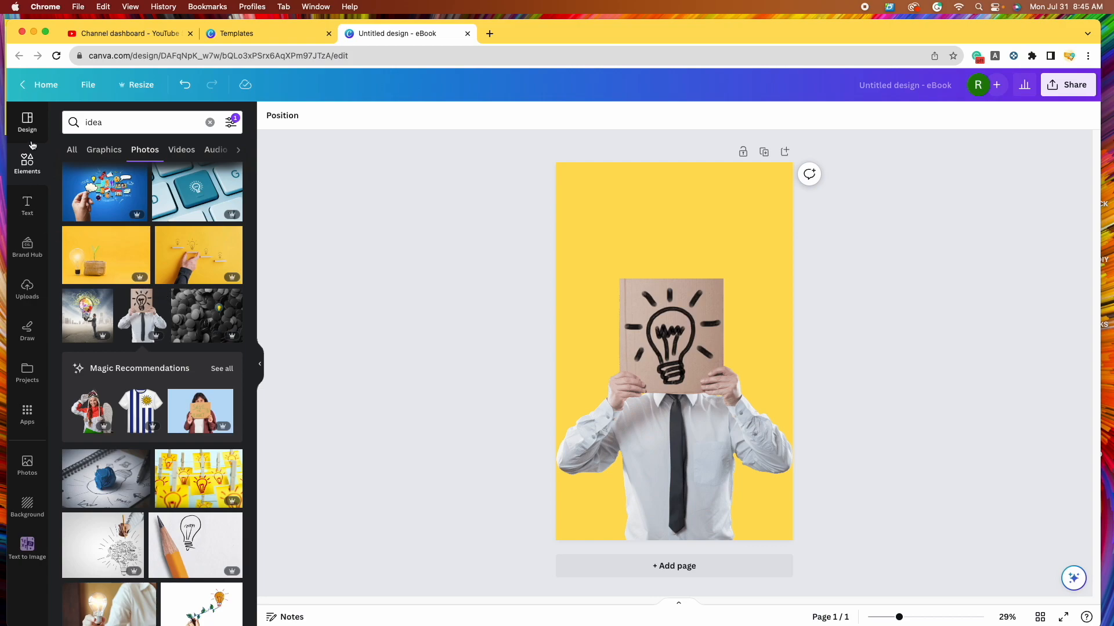
- Add a default 'Add a heading' text box (Canva Sans, size 118) to the cover
{"action": "left_click", "coordinate": [26, 208]}
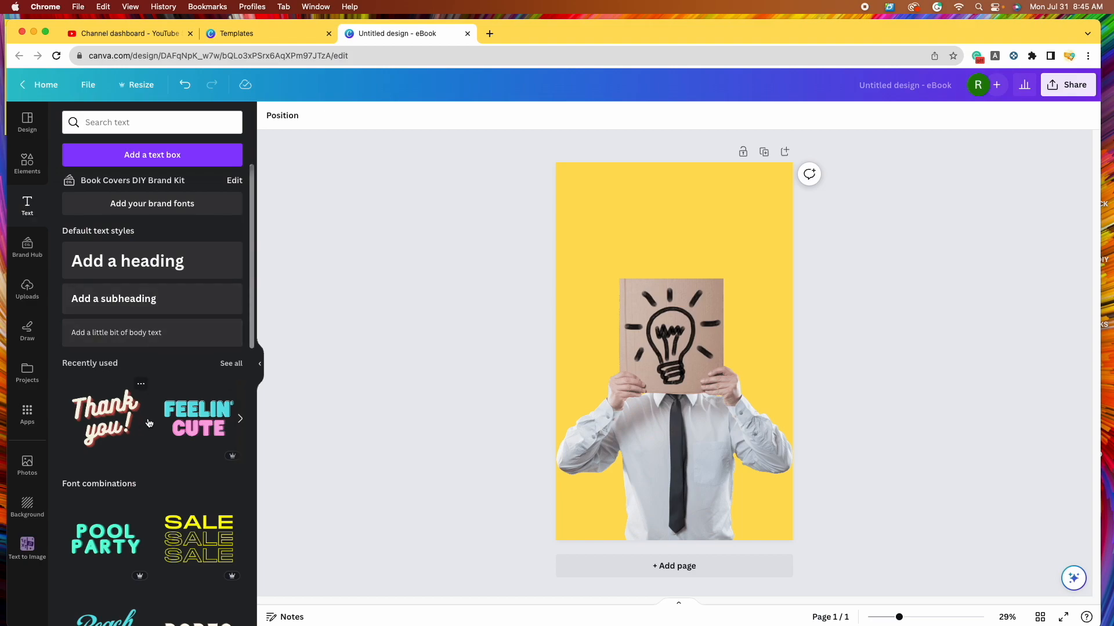
{"action": "scroll", "coordinate": [142, 458], "scroll_direction": "down", "scroll_amount": 5}
{"action": "scroll", "coordinate": [145, 440], "scroll_direction": "down", "scroll_amount": 5}
{"action": "scroll", "coordinate": [151, 410], "scroll_direction": "up", "scroll_amount": 10}
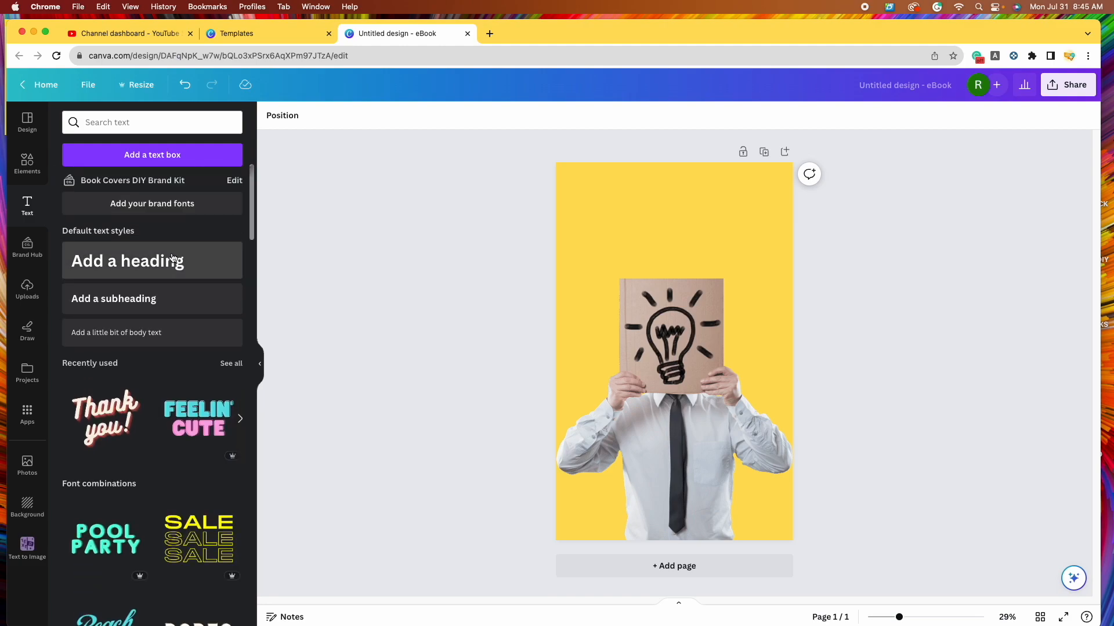
{"action": "left_click", "coordinate": [133, 262]}
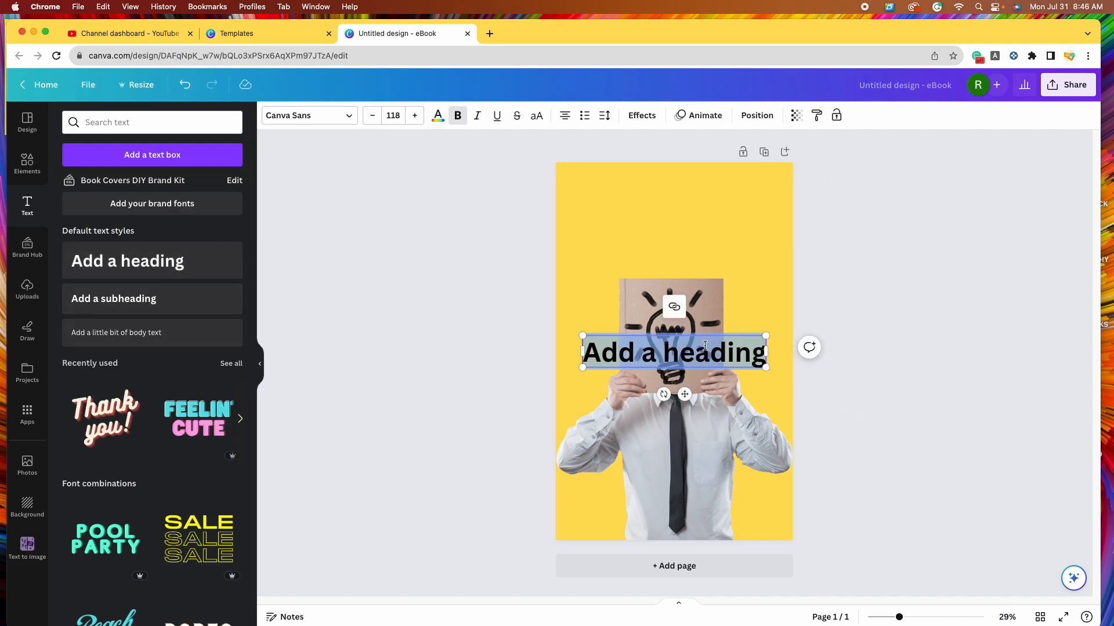
- Move the heading above the photo and make it read 'Marketing' / 'Your Idea' on two lines
{"action": "left_click", "coordinate": [982, 431]}
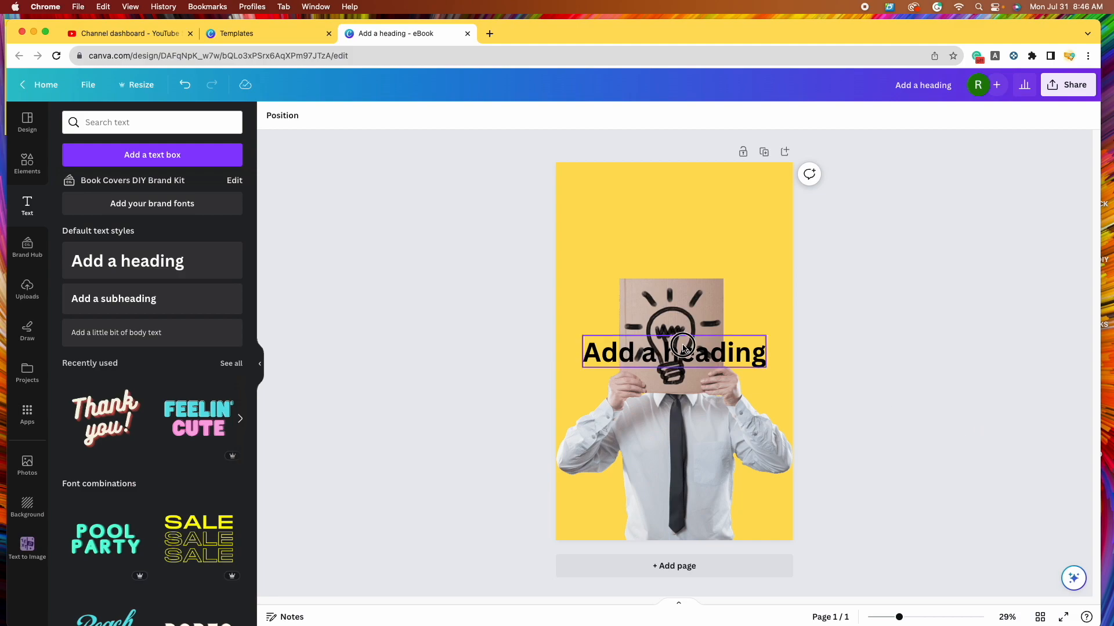
{"action": "left_click_drag", "start_coordinate": [670, 348], "coordinate": [683, 228]}
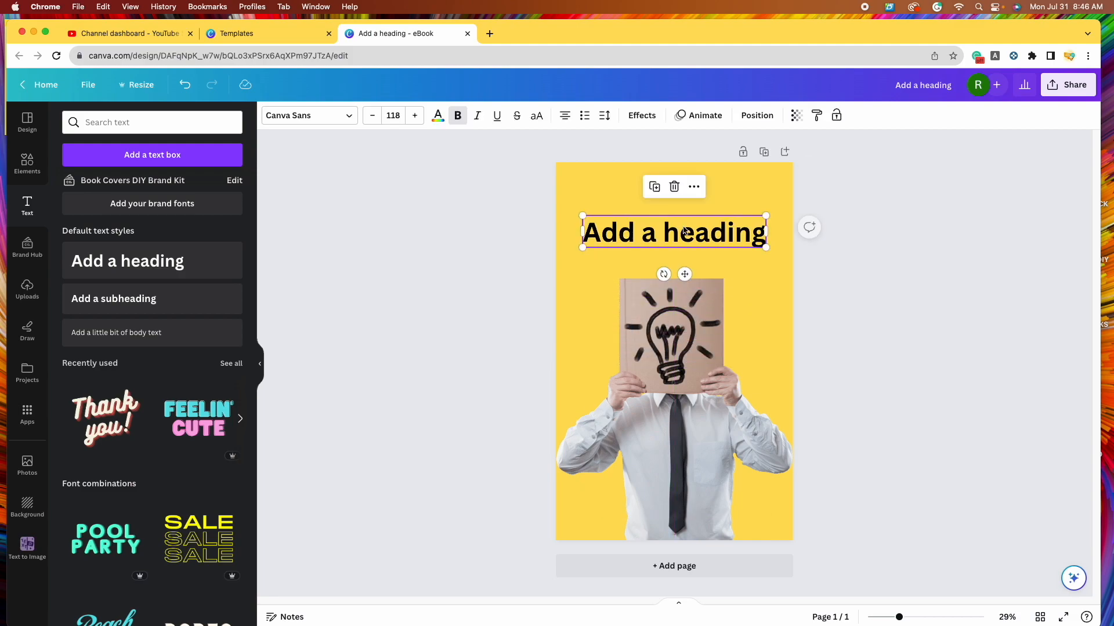
{"action": "double_click", "coordinate": [684, 229]}
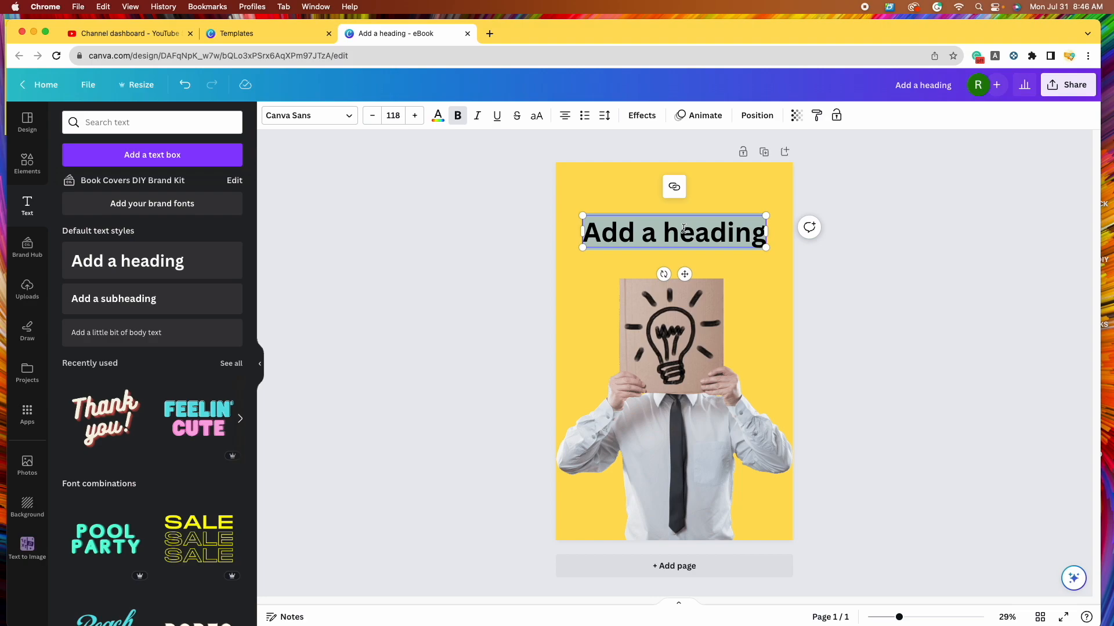
{"action": "type", "text": "Marketing"}
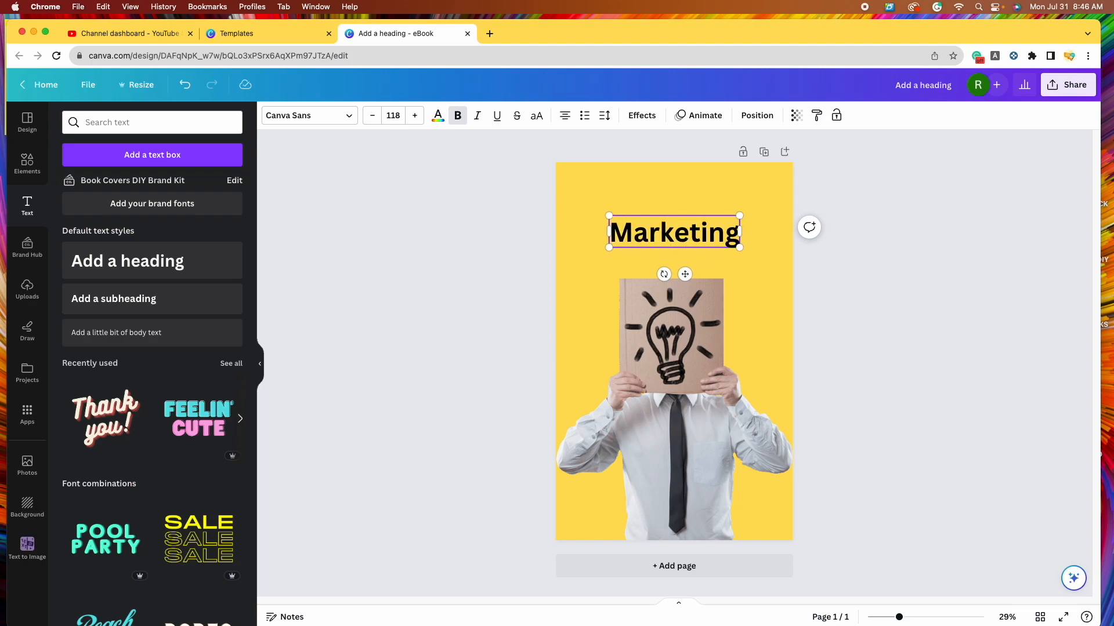
{"action": "key", "text": "Return"}
{"action": "type", "text": "Your Idea"}
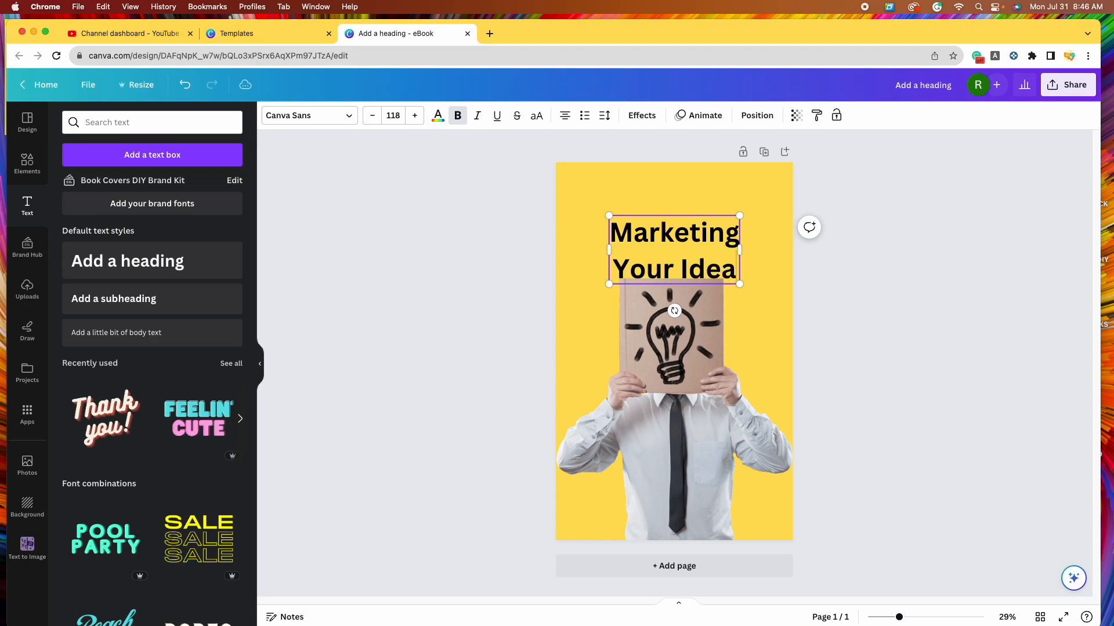
{"action": "left_click", "coordinate": [893, 324]}
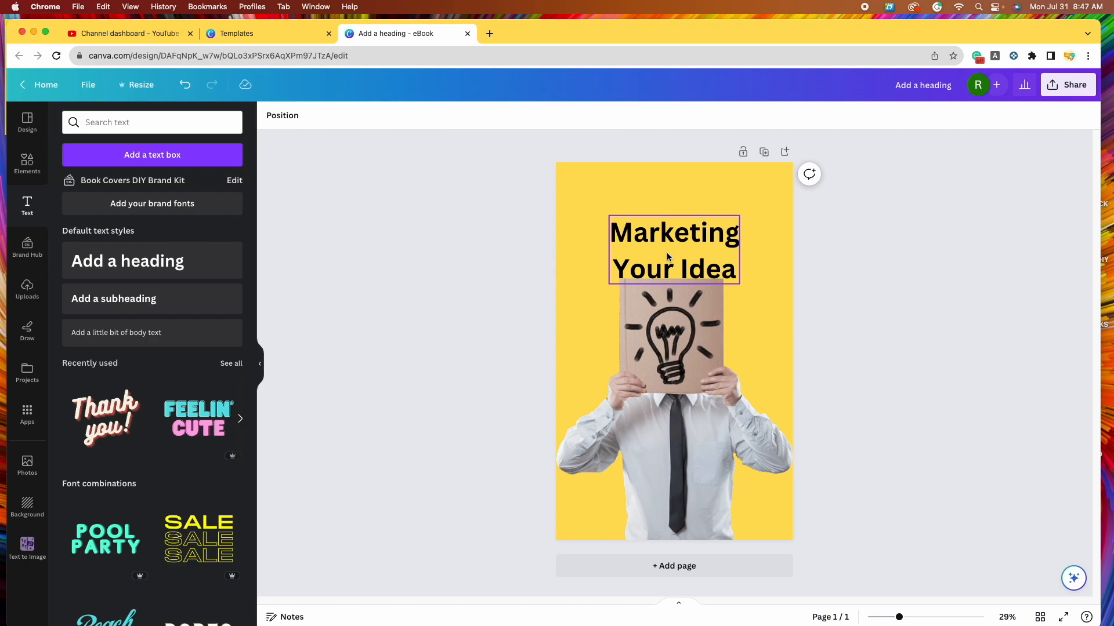
{"action": "left_click_drag", "start_coordinate": [673, 253], "coordinate": [675, 237]}
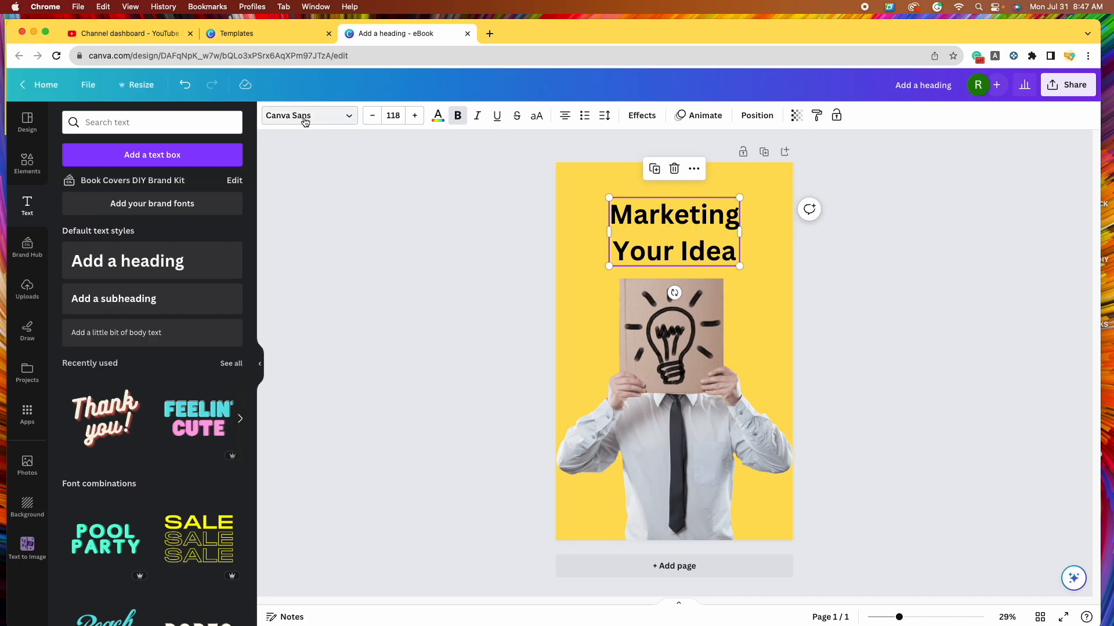
- Try heading fonts from Anton through Archivo Black, Bebas Neue and Braggadocio
{"action": "left_click", "coordinate": [350, 118]}
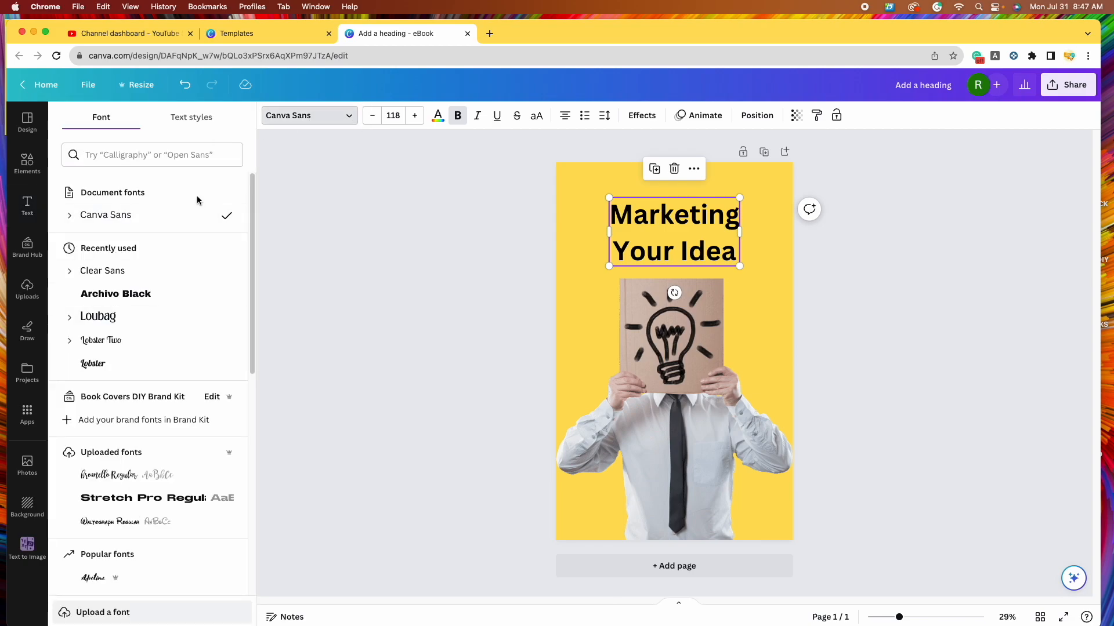
{"action": "scroll", "coordinate": [177, 418], "scroll_direction": "down", "scroll_amount": 1}
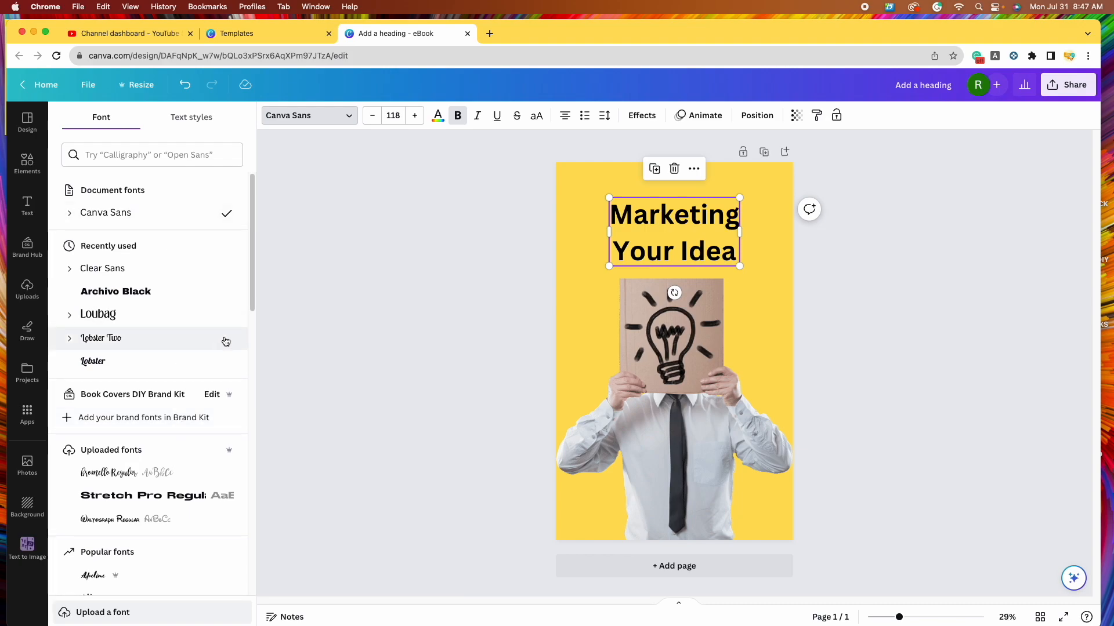
{"action": "scroll", "coordinate": [124, 278], "scroll_direction": "down", "scroll_amount": 5}
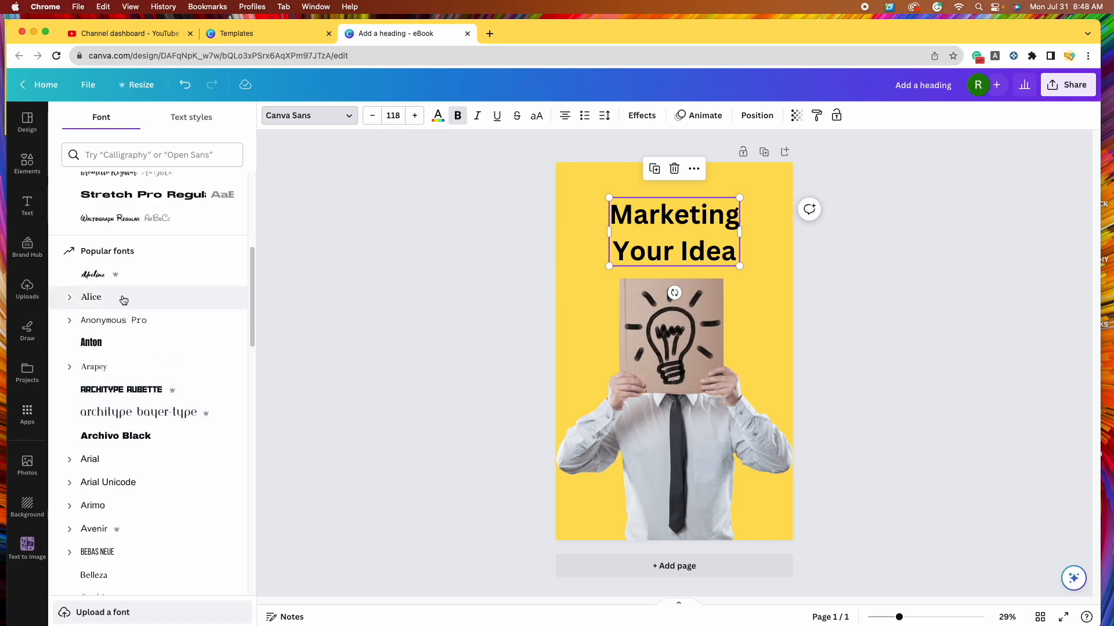
{"action": "left_click", "coordinate": [140, 347]}
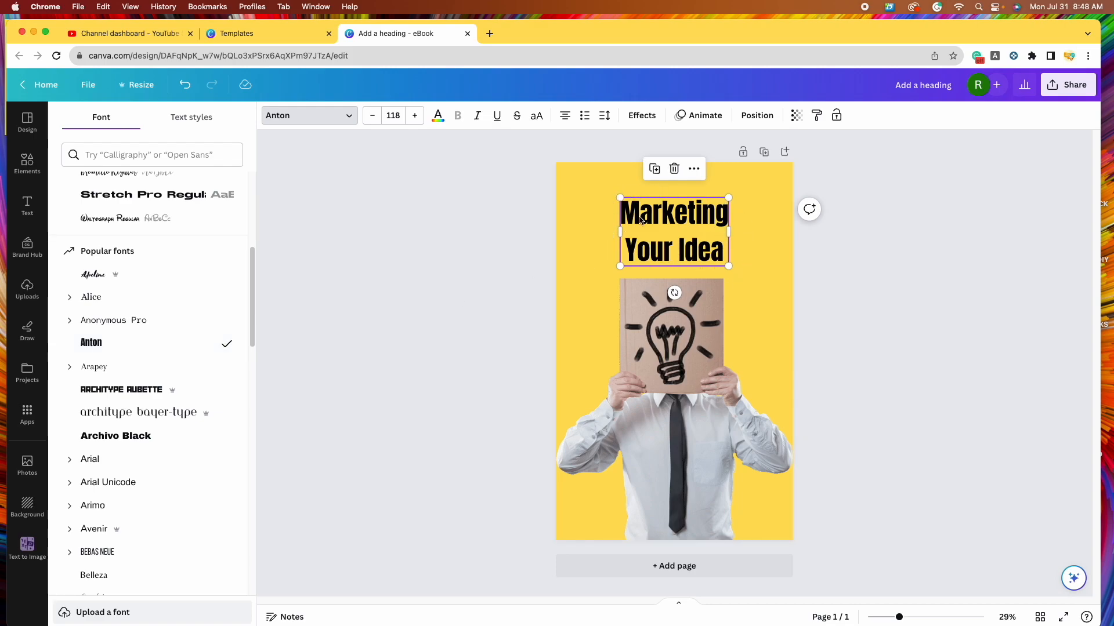
{"action": "left_click", "coordinate": [167, 390]}
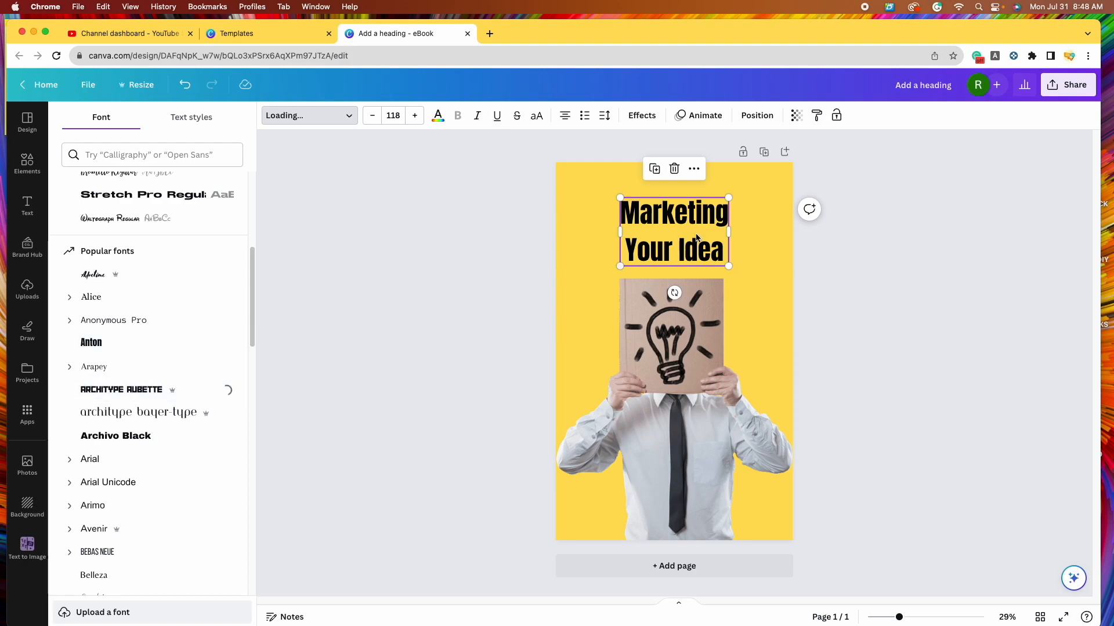
{"action": "left_click", "coordinate": [144, 436]}
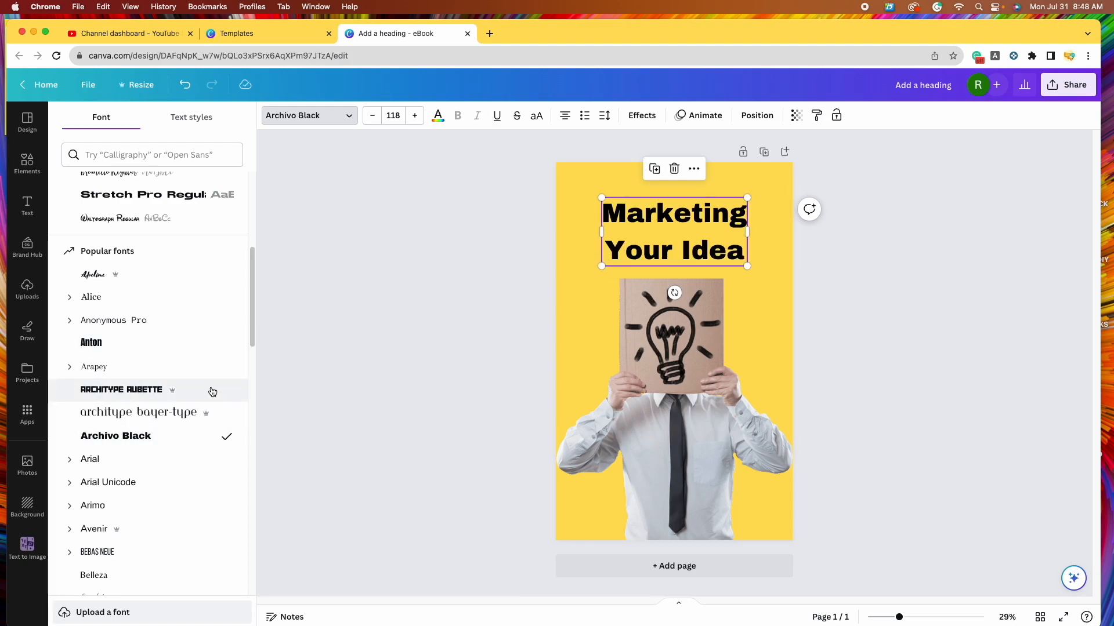
{"action": "scroll", "coordinate": [212, 392], "scroll_direction": "down", "scroll_amount": 1}
{"action": "scroll", "coordinate": [212, 392], "scroll_direction": "down", "scroll_amount": 5}
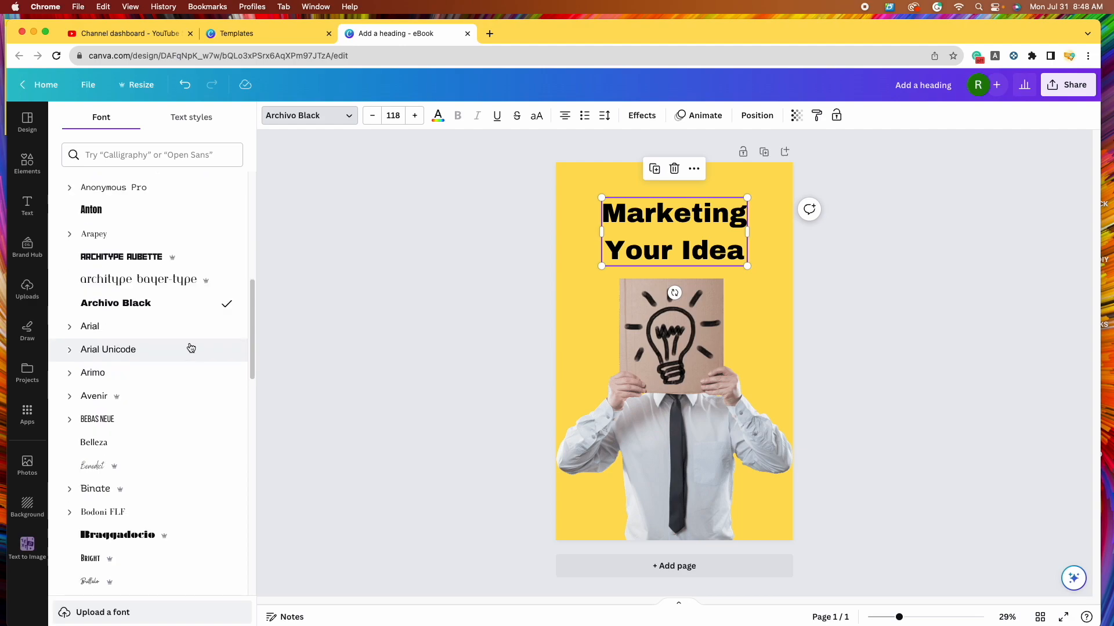
{"action": "left_click", "coordinate": [186, 351]}
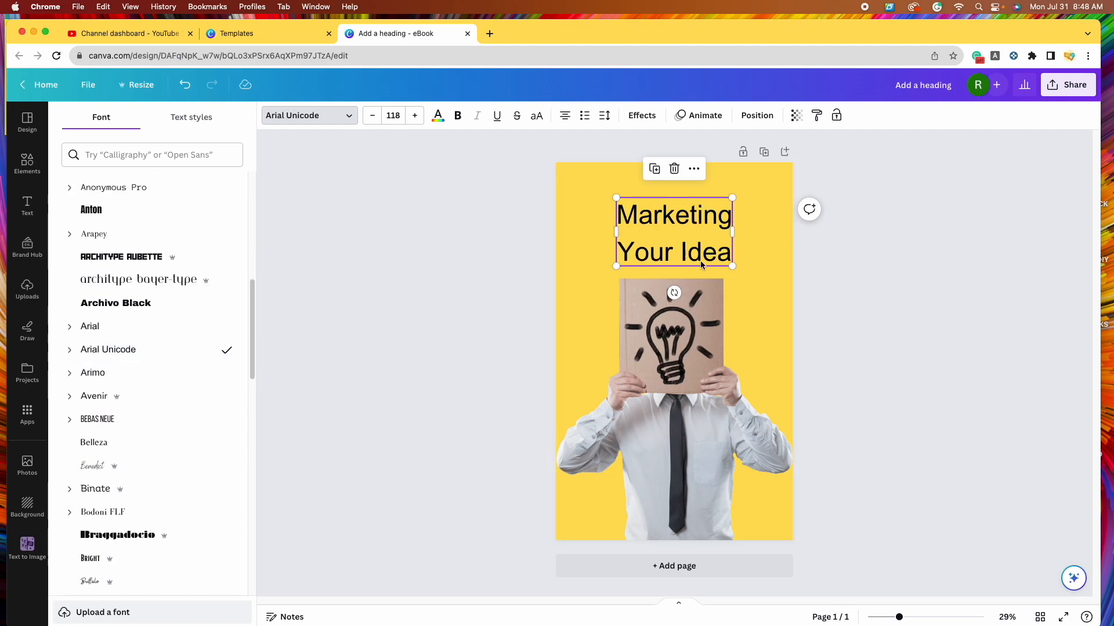
{"action": "left_click", "coordinate": [180, 420]}
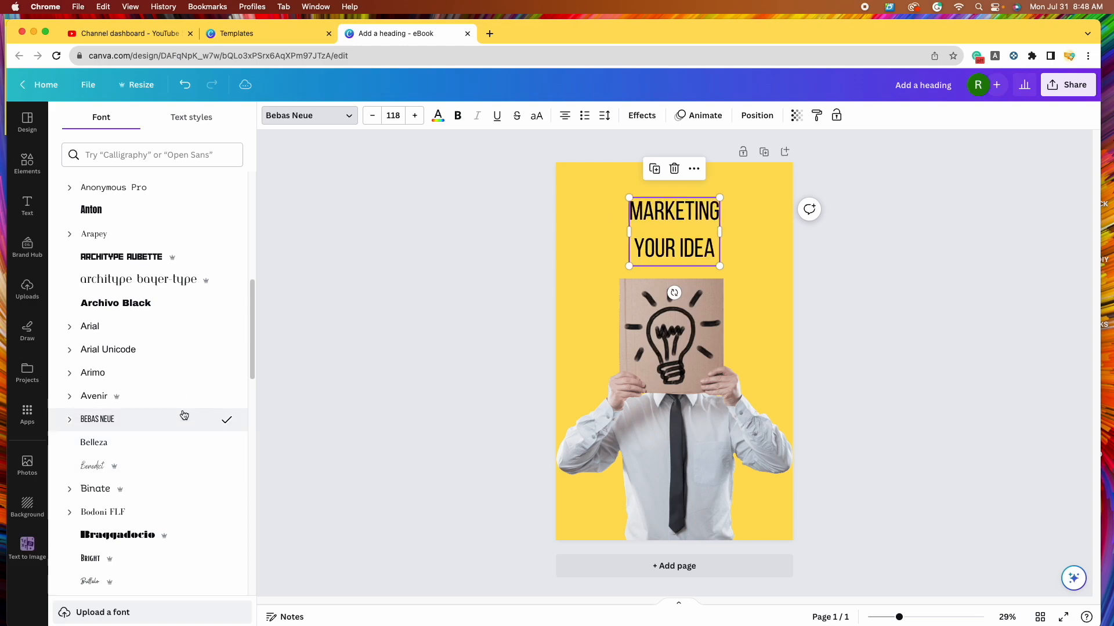
{"action": "scroll", "coordinate": [189, 405], "scroll_direction": "down", "scroll_amount": 4}
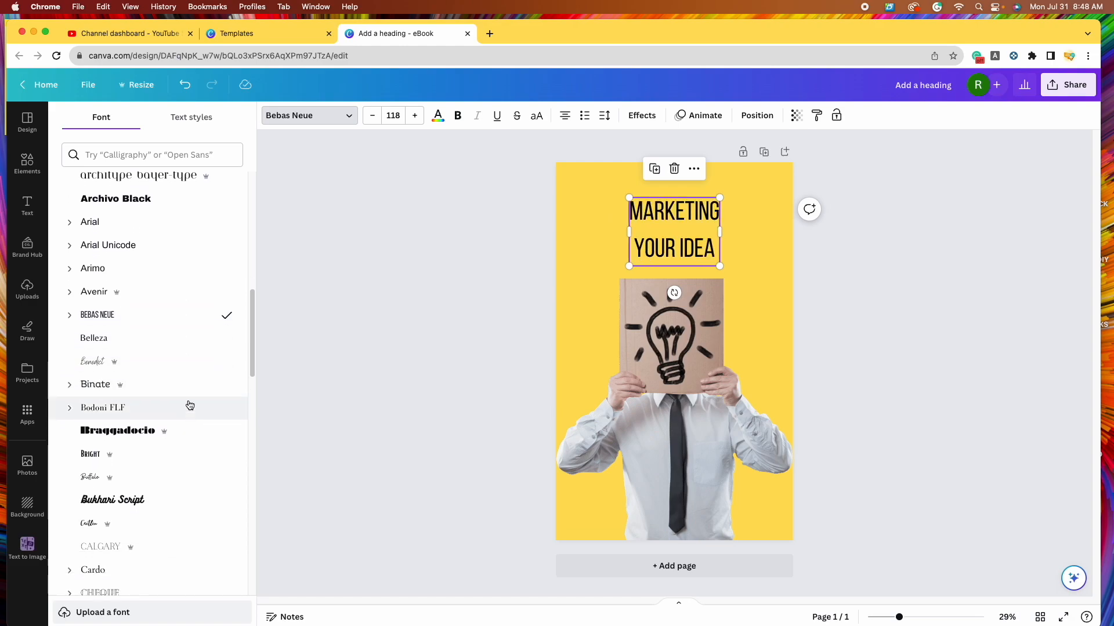
{"action": "left_click", "coordinate": [174, 339]}
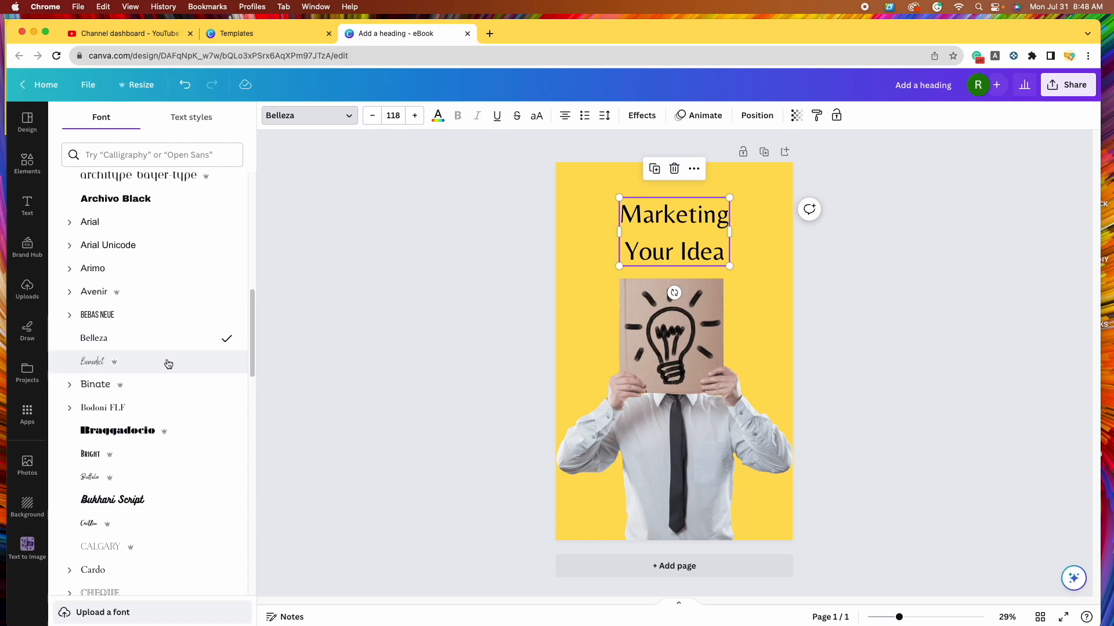
{"action": "left_click", "coordinate": [169, 364]}
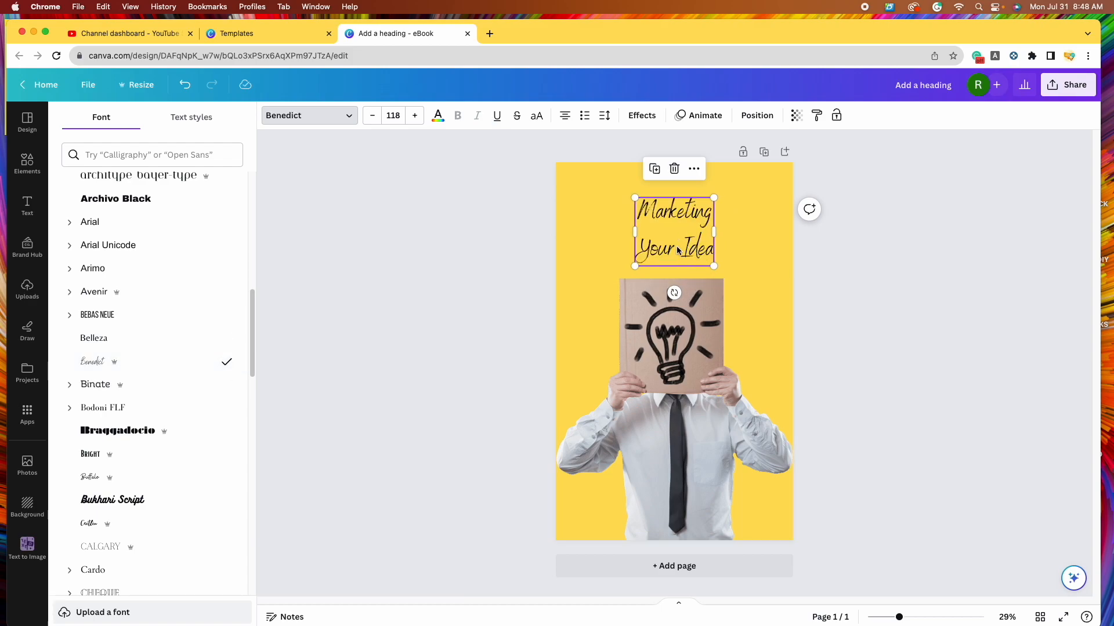
{"action": "left_click", "coordinate": [169, 434]}
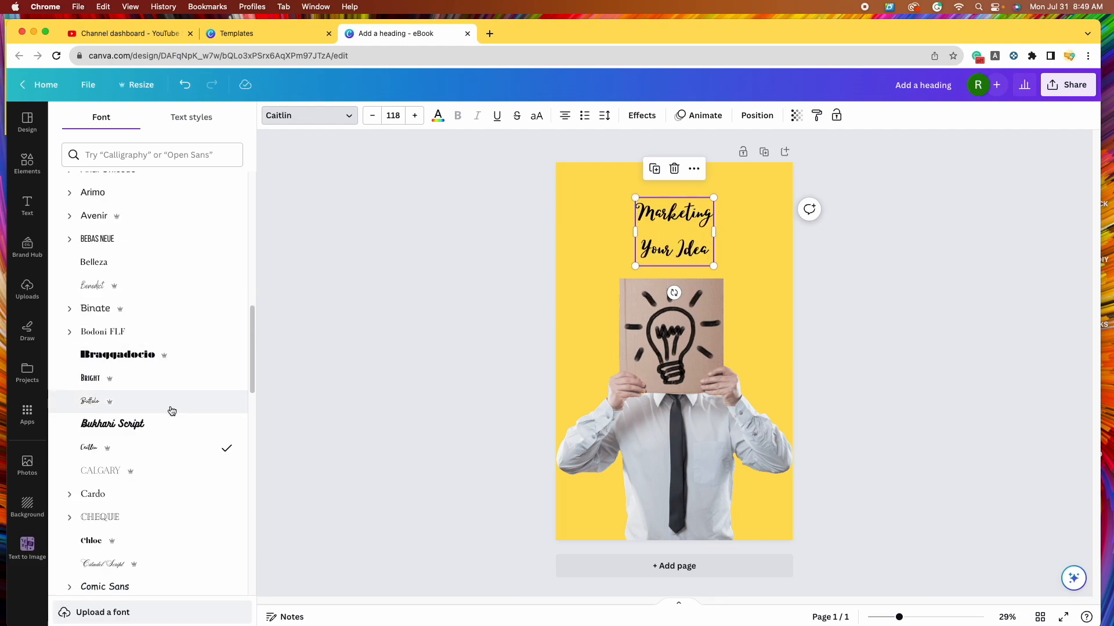
{"action": "scroll", "coordinate": [170, 413], "scroll_direction": "down", "scroll_amount": 3}
{"action": "scroll", "coordinate": [173, 423], "scroll_direction": "down", "scroll_amount": 3}
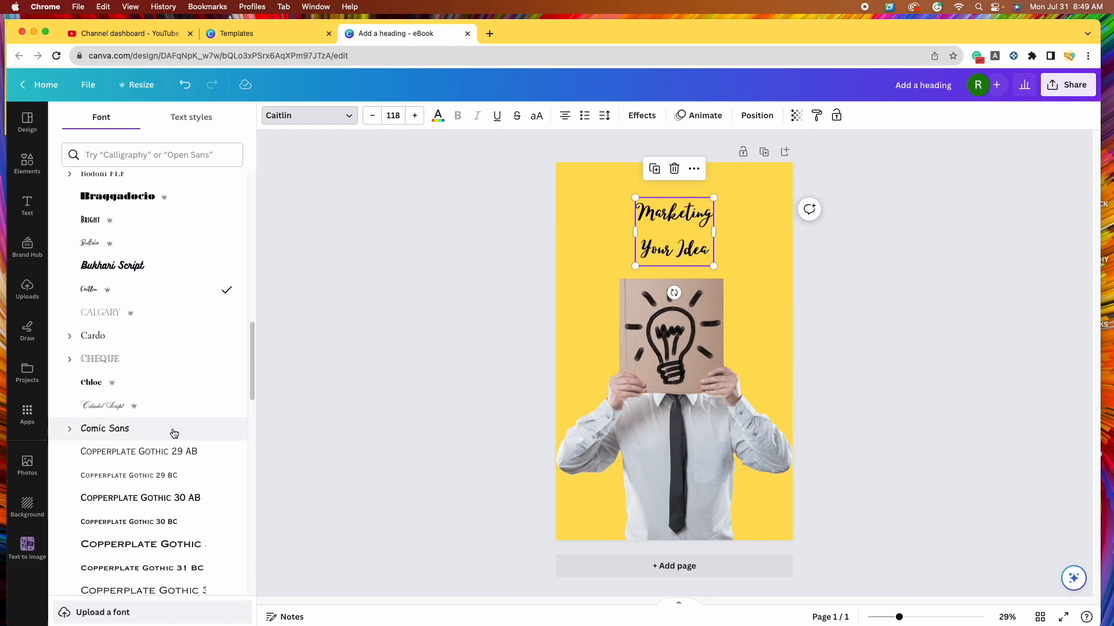
- Settle on Alfa Slab One for the heading after trying Citadel Script, then enlarge it to 124
{"action": "left_click", "coordinate": [168, 405]}
{"action": "scroll", "coordinate": [197, 429], "scroll_direction": "down", "scroll_amount": 8}
{"action": "scroll", "coordinate": [201, 438], "scroll_direction": "down", "scroll_amount": 1}
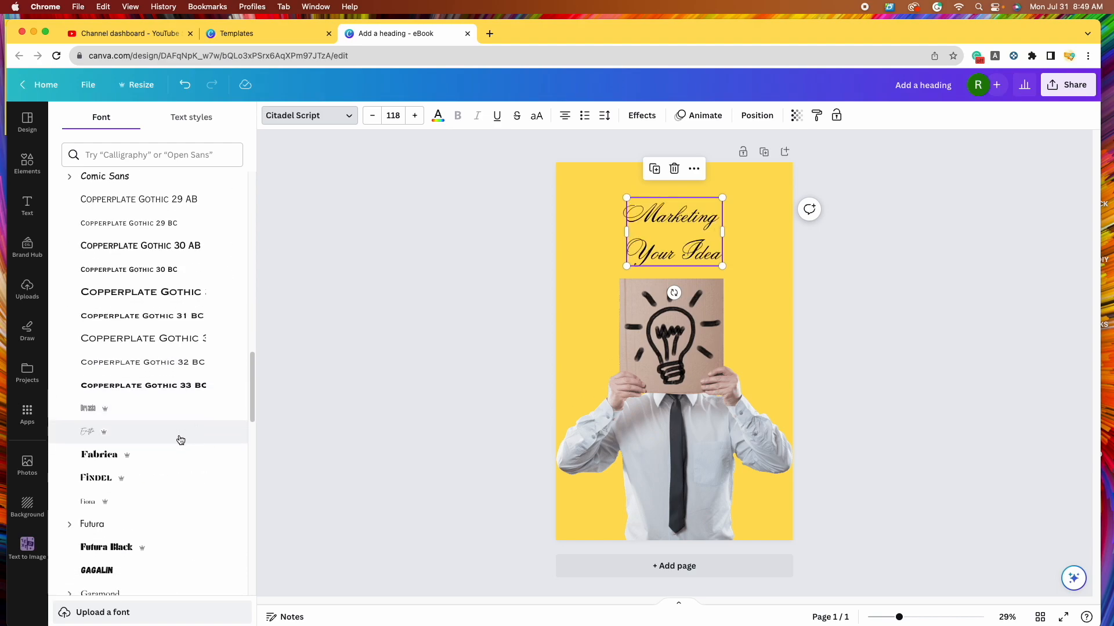
{"action": "left_click", "coordinate": [182, 479]}
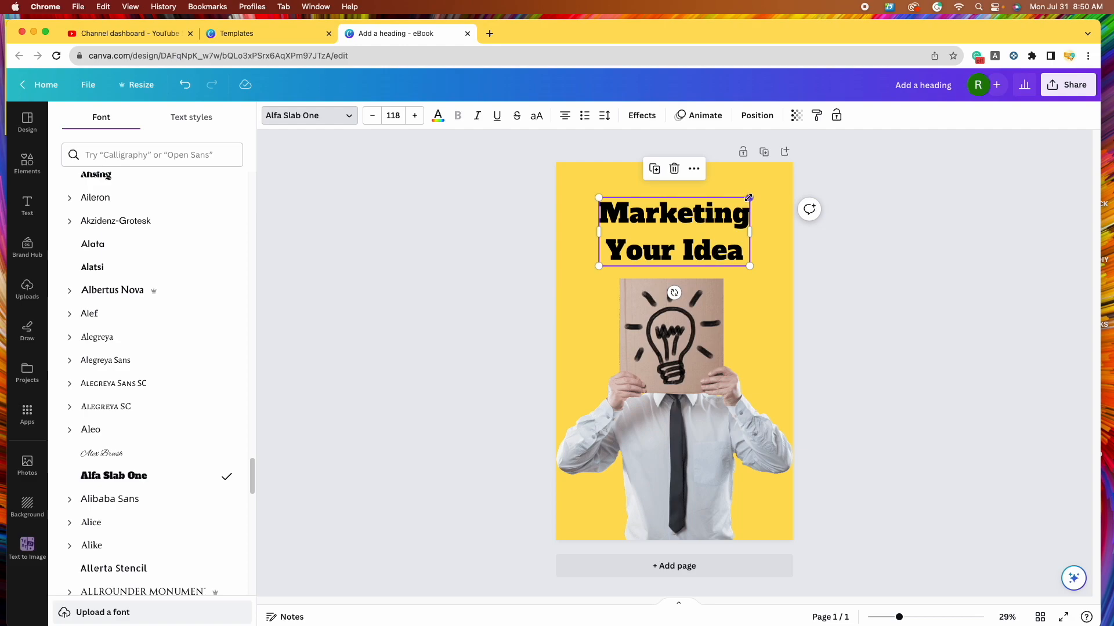
{"action": "left_click", "coordinate": [599, 266]}
- Enlarge the 'Marketing Your Idea' heading, settling on font size 144
{"action": "mouse_move", "coordinate": [599, 267]}
{"action": "left_mouse_down"}
{"action": "mouse_move", "coordinate": [575, 276]}
{"action": "mouse_move", "coordinate": [579, 289]}
{"action": "mouse_move", "coordinate": [609, 269]}
{"action": "mouse_move", "coordinate": [597, 284]}
{"action": "left_mouse_up"}
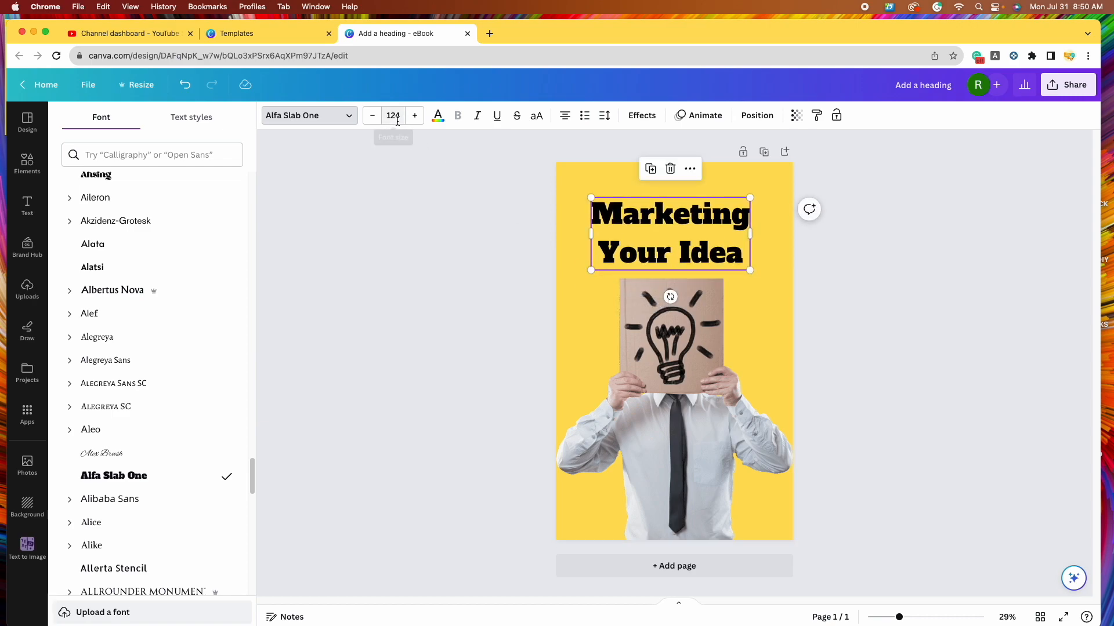
{"action": "left_click", "coordinate": [397, 117]}
{"action": "scroll", "coordinate": [432, 368], "scroll_direction": "down", "scroll_amount": 4}
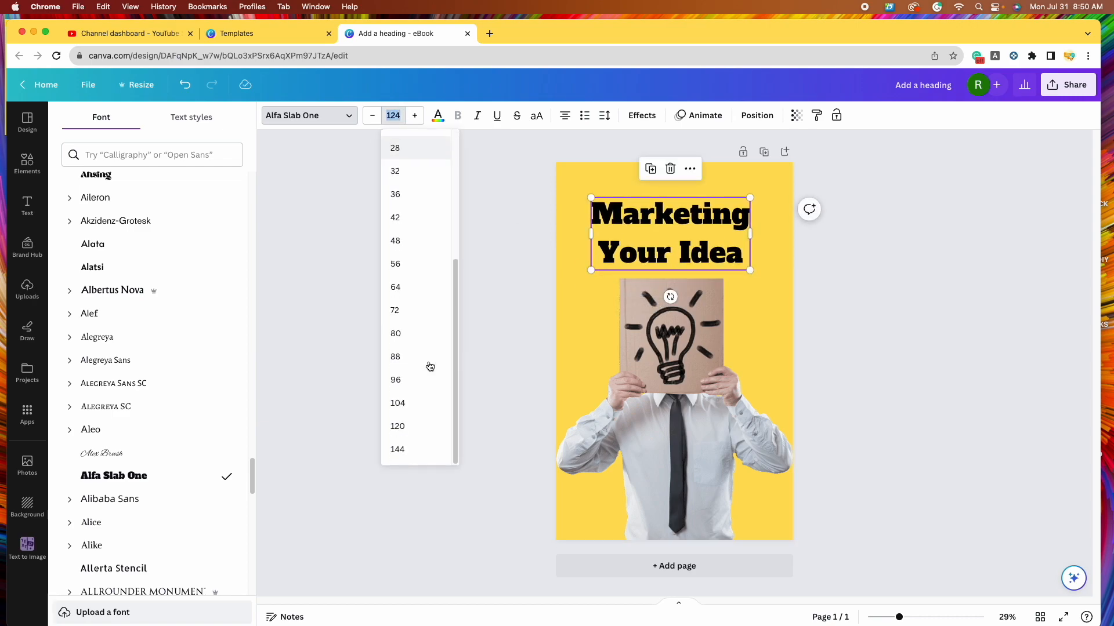
{"action": "left_click", "coordinate": [420, 450]}
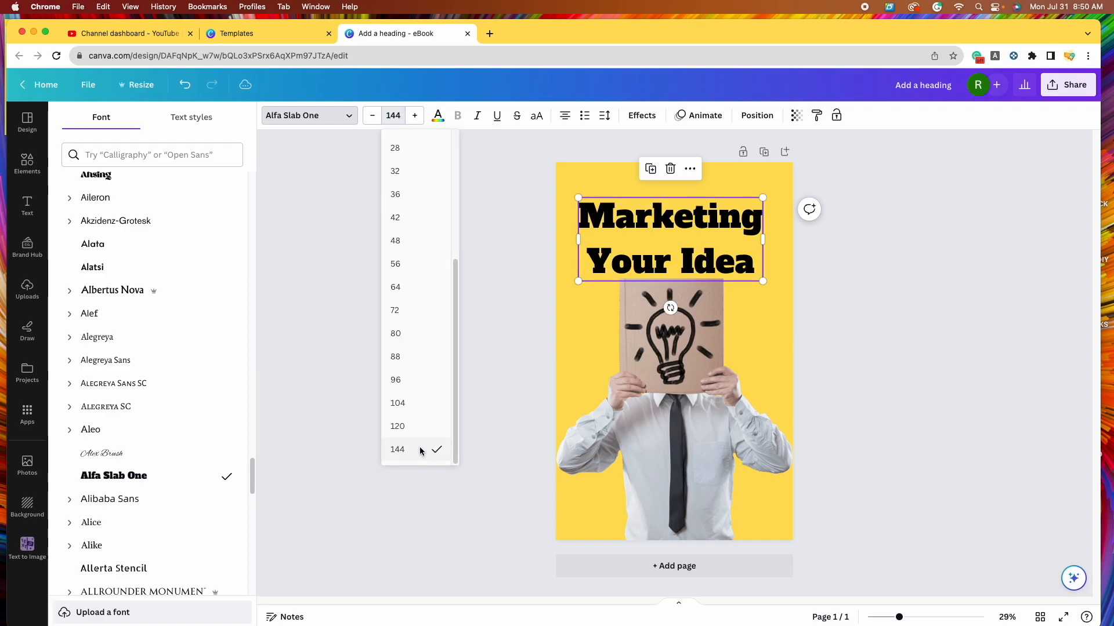
{"action": "left_click", "coordinate": [417, 122]}
{"action": "left_click", "coordinate": [372, 116]}
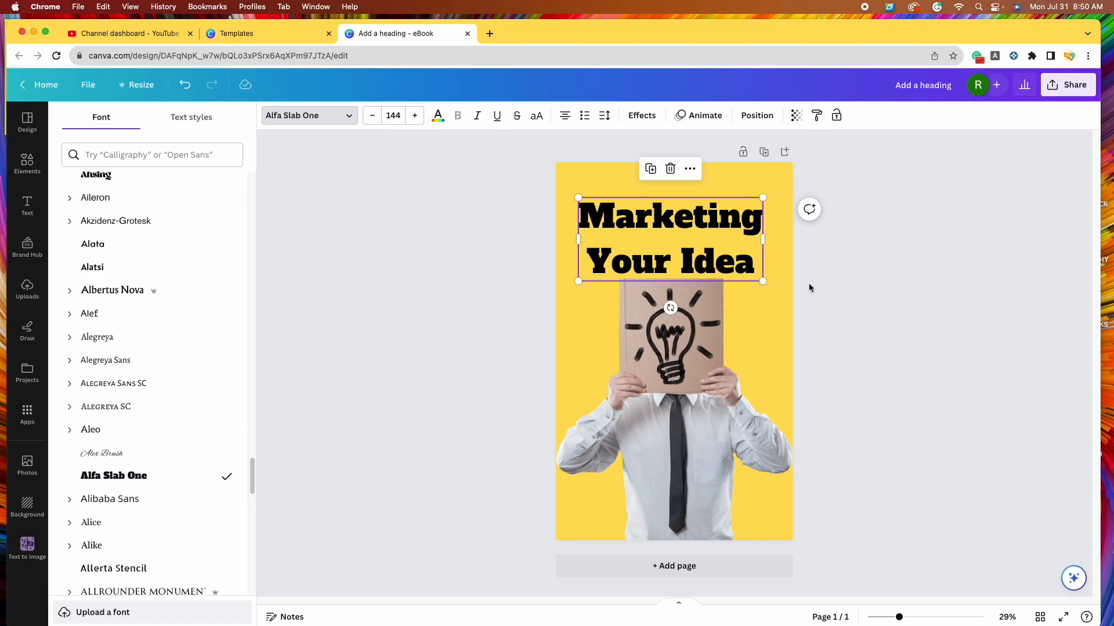
- Move the heading slightly higher on the cover and enlarge it to size 148
{"action": "left_click_drag", "start_coordinate": [713, 238], "coordinate": [718, 227]}
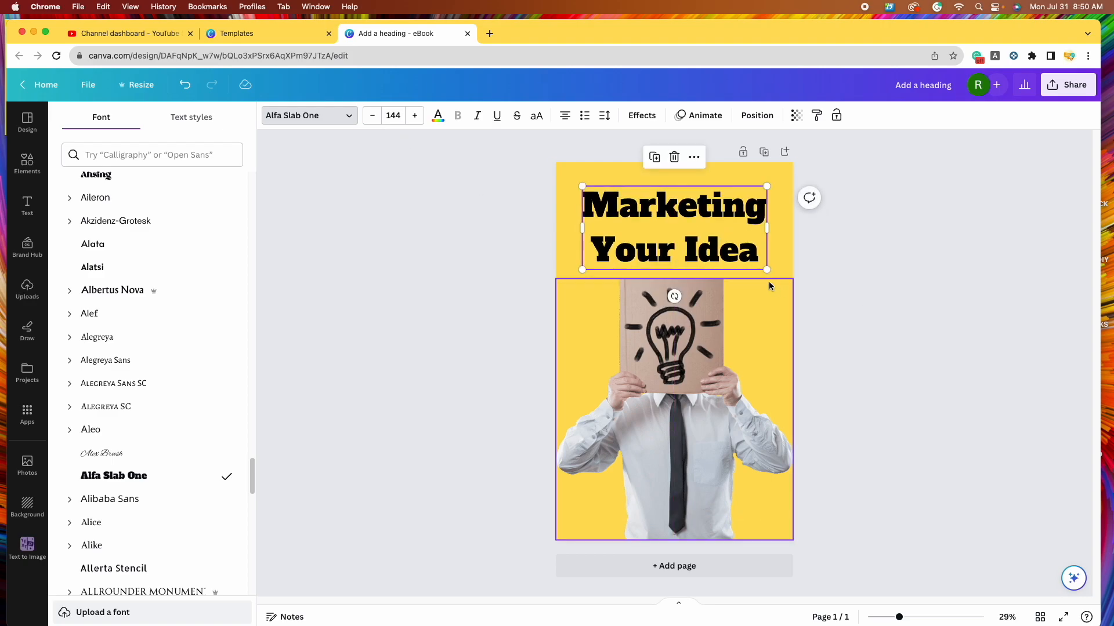
{"action": "left_click_drag", "start_coordinate": [764, 269], "coordinate": [767, 271]}
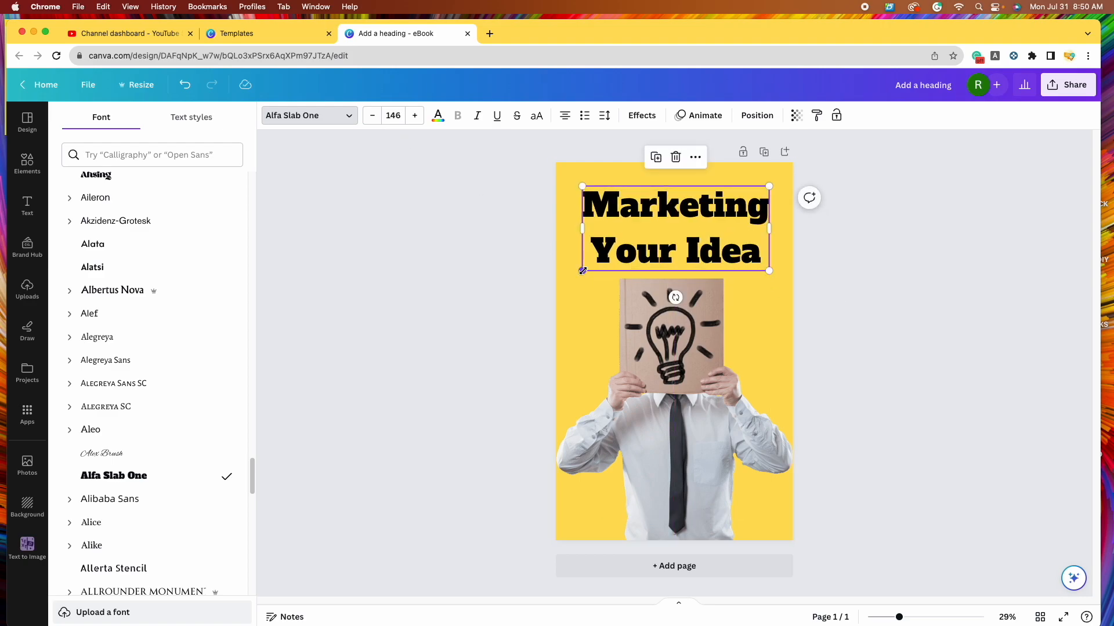
{"action": "left_click_drag", "start_coordinate": [582, 272], "coordinate": [580, 273]}
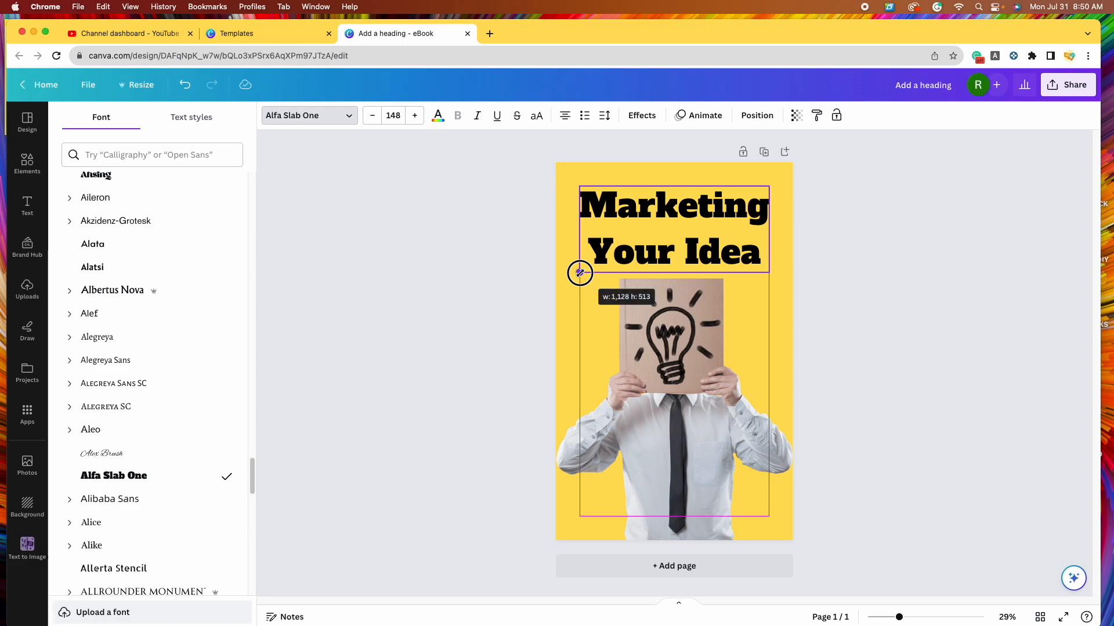
{"action": "left_click_drag", "start_coordinate": [580, 272], "coordinate": [580, 273]}
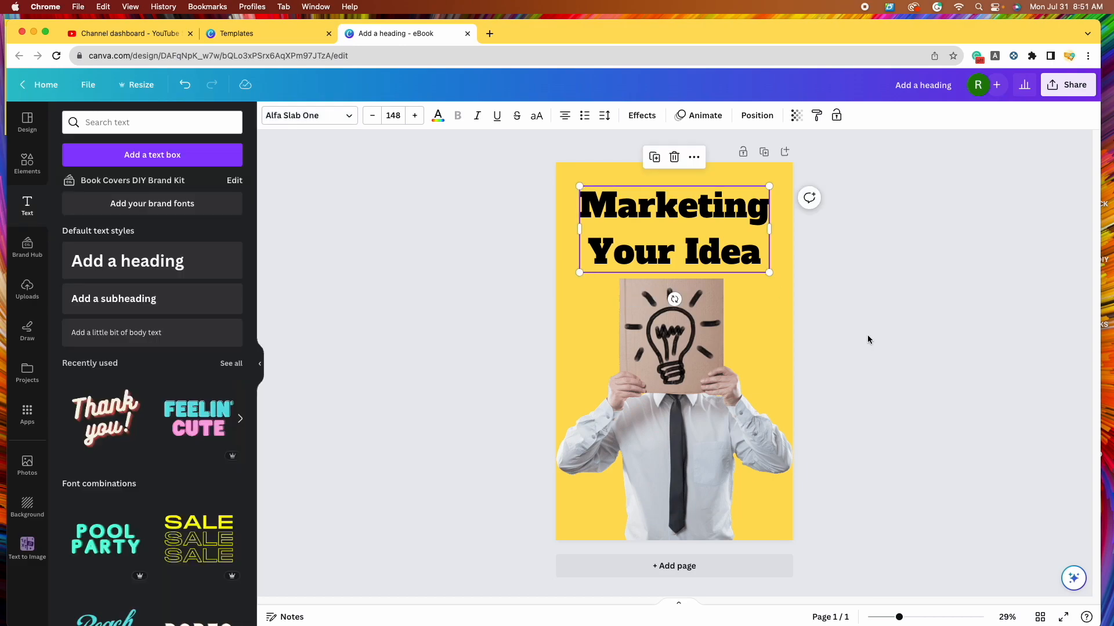
{"action": "left_click", "coordinate": [904, 351]}
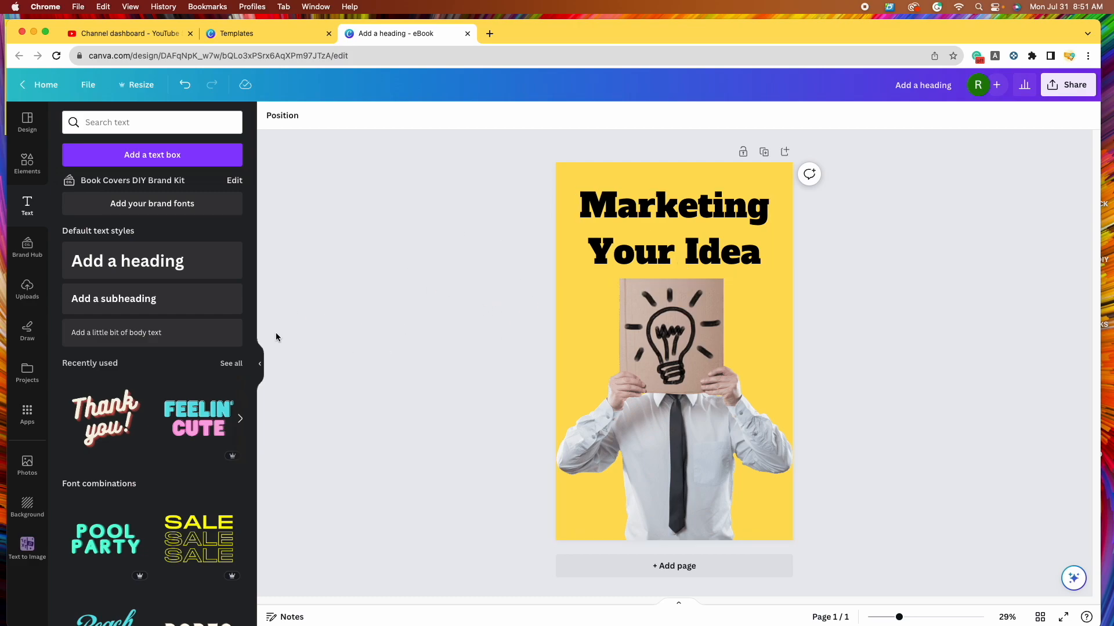
- Clear the 'idea' element search and show the full Lines & Shapes collection
{"action": "left_click", "coordinate": [27, 163]}
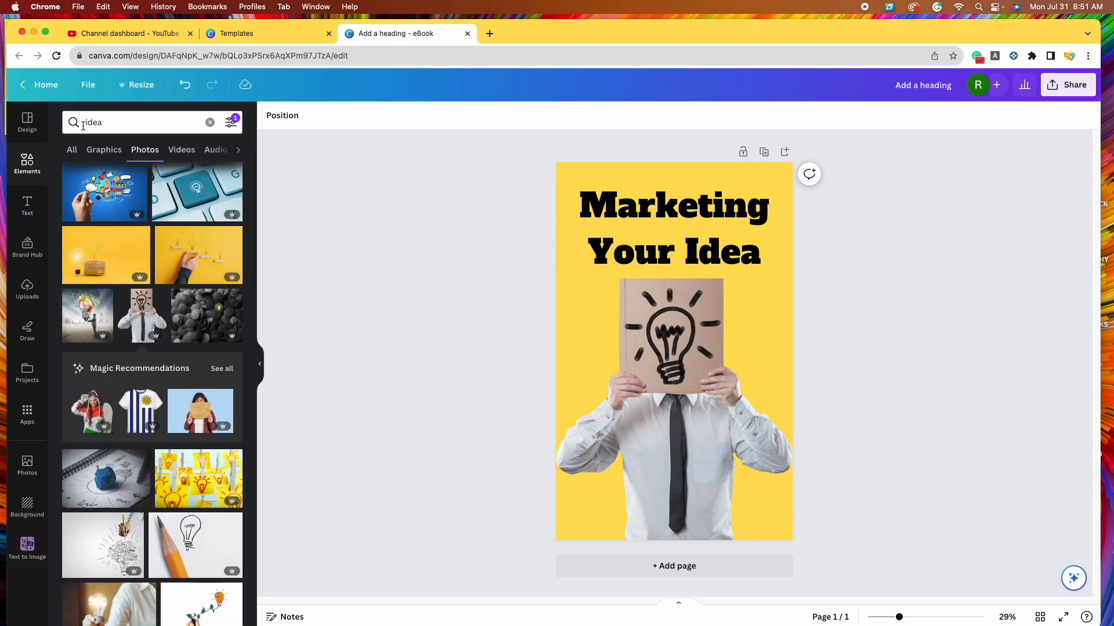
{"action": "left_click", "coordinate": [210, 124]}
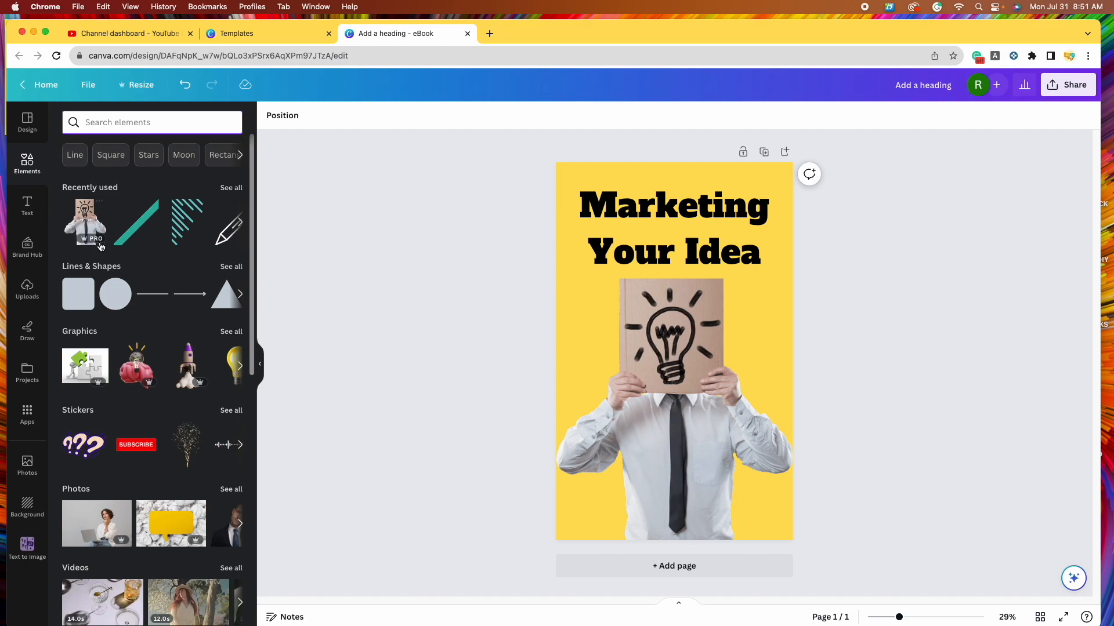
{"action": "left_click", "coordinate": [231, 268]}
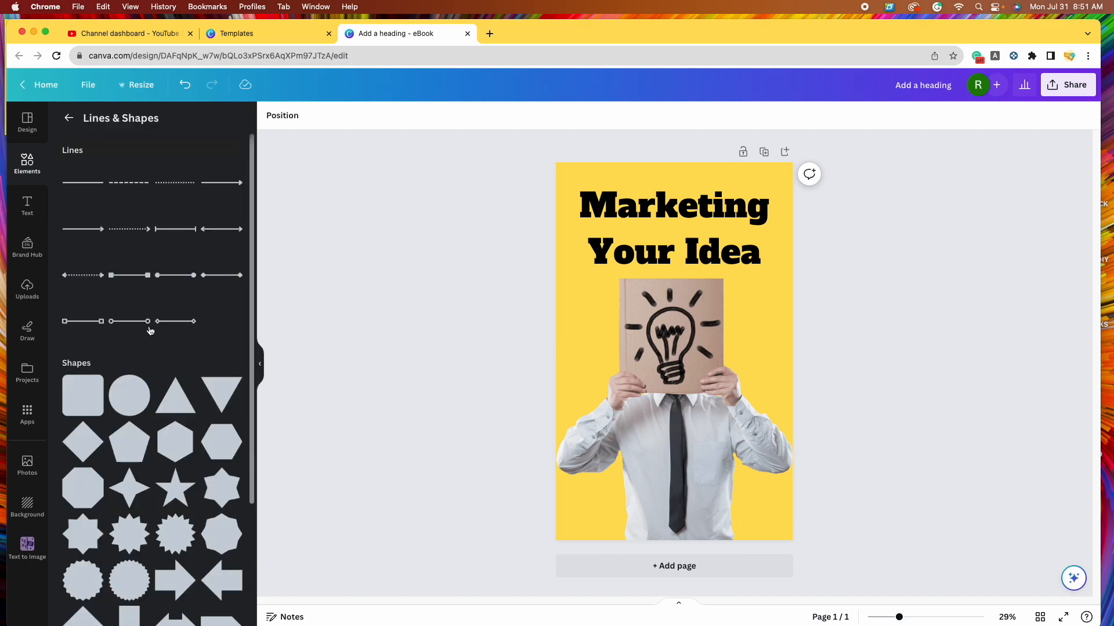
{"action": "scroll", "coordinate": [149, 331], "scroll_direction": "down", "scroll_amount": 5}
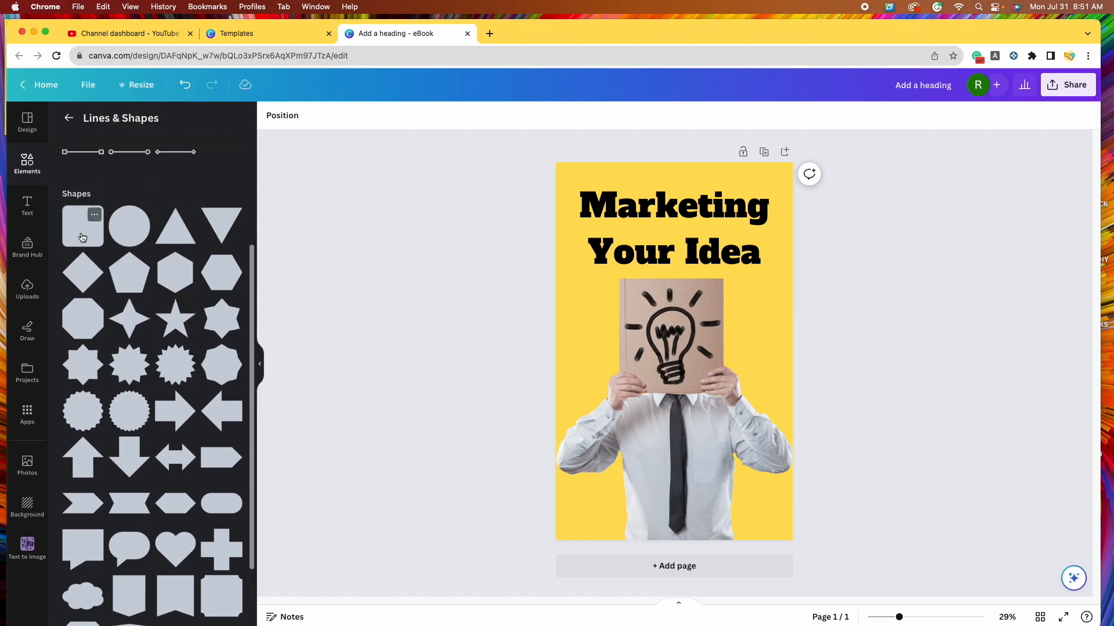
- Add an orange rounded square over the lightbulb sign and set its fill to No color
{"action": "left_click", "coordinate": [82, 238]}
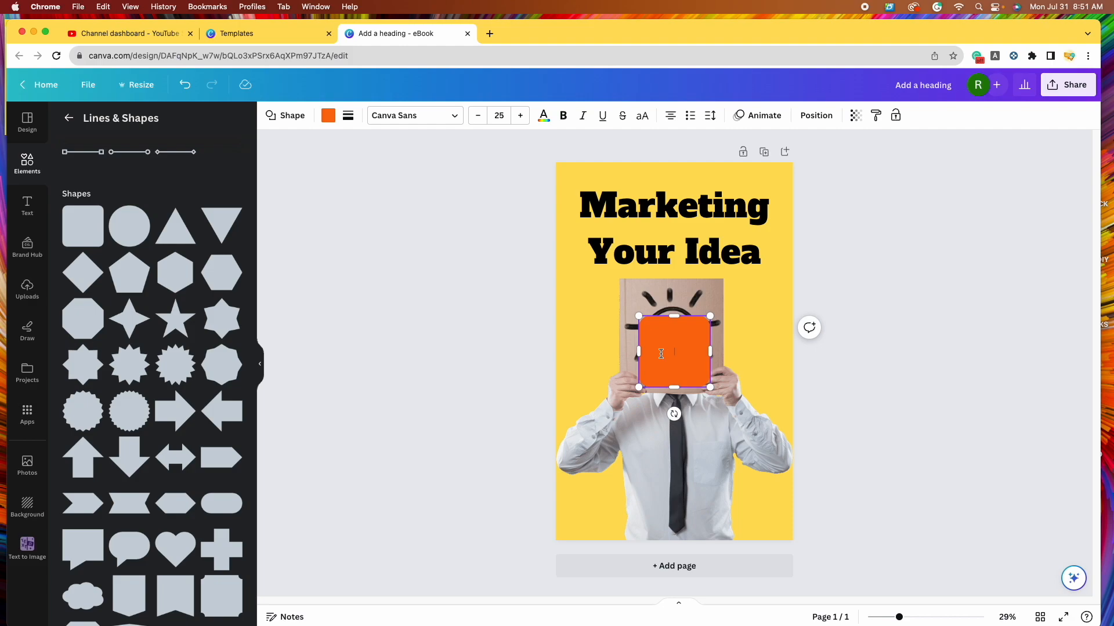
{"action": "left_click", "coordinate": [807, 381]}
{"action": "left_click", "coordinate": [671, 359]}
{"action": "left_click_drag", "start_coordinate": [671, 359], "coordinate": [677, 335]}
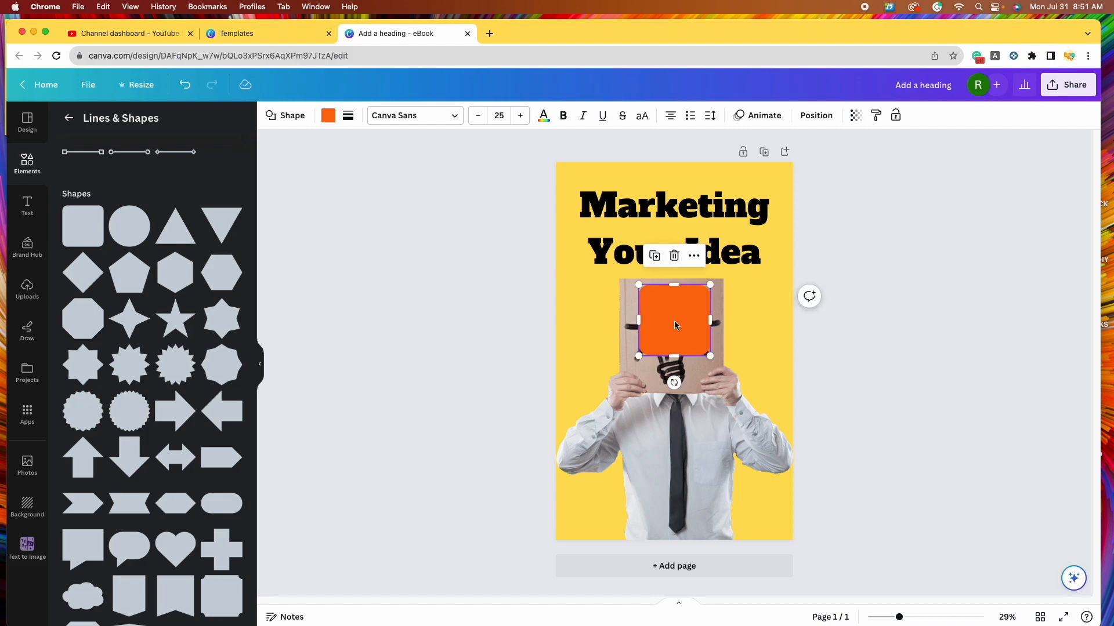
{"action": "left_click", "coordinate": [326, 118]}
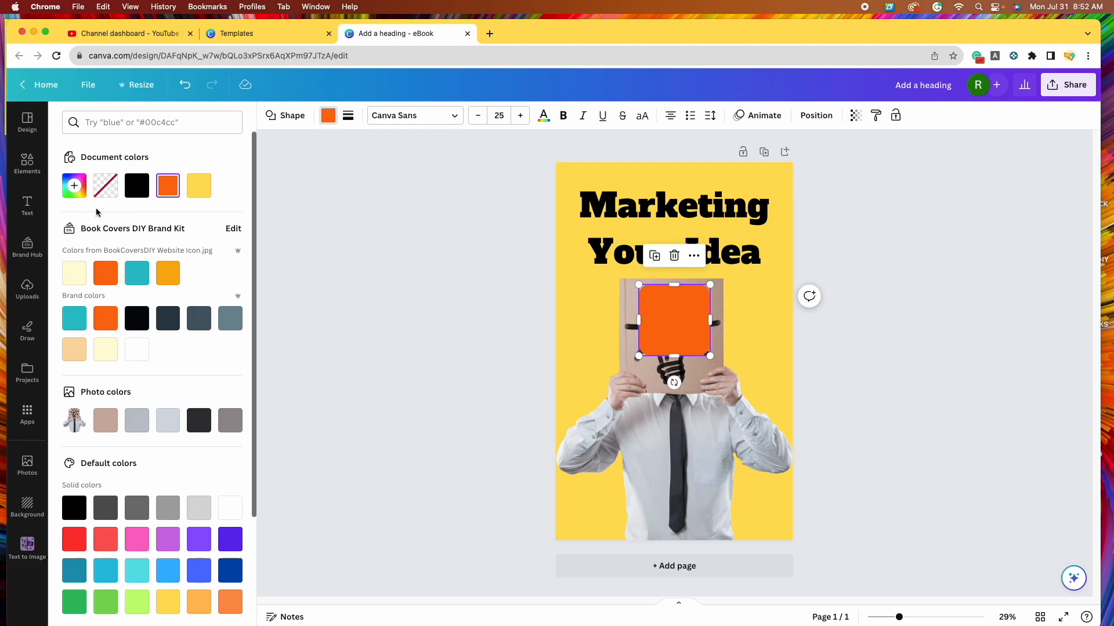
{"action": "left_click", "coordinate": [107, 191]}
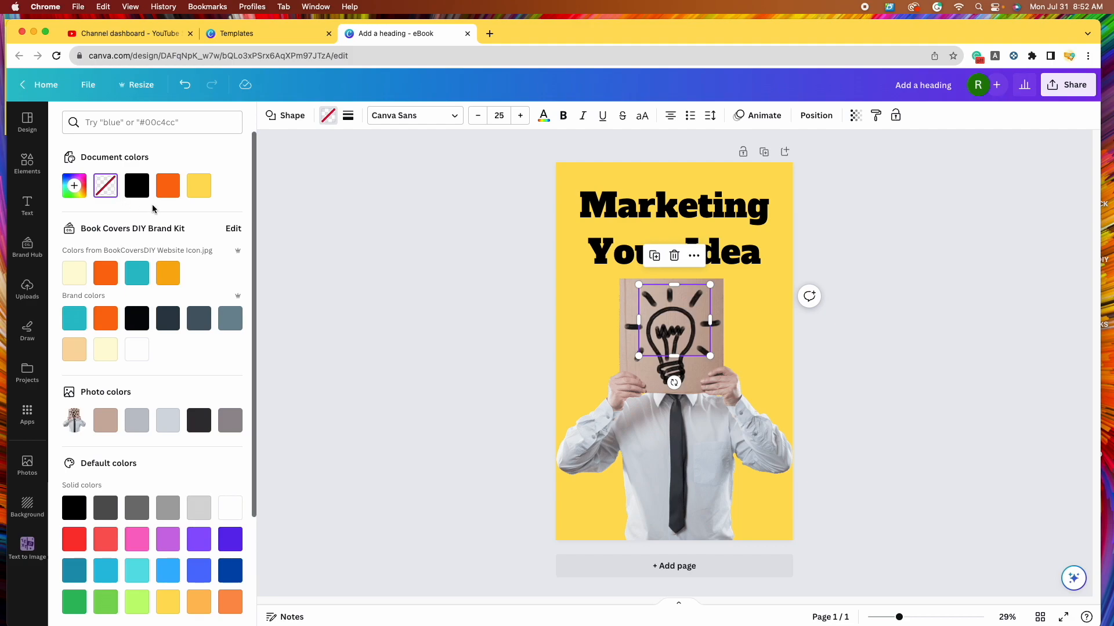
- Give the transparent square a solid black border and move it right of the lightbulb
{"action": "left_click", "coordinate": [349, 120]}
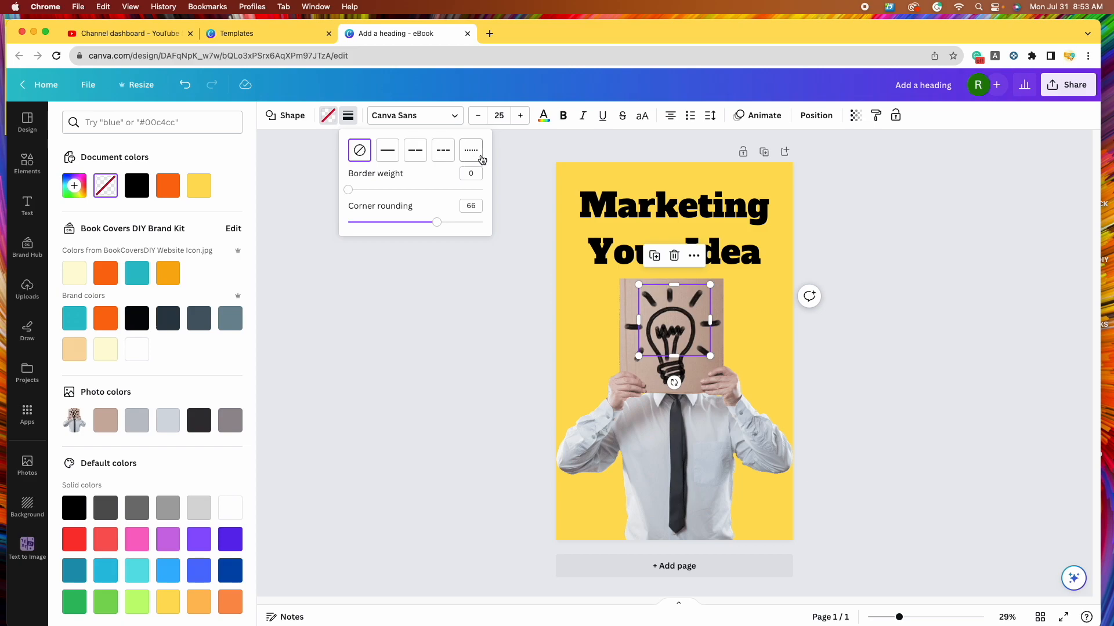
{"action": "left_click", "coordinate": [389, 158]}
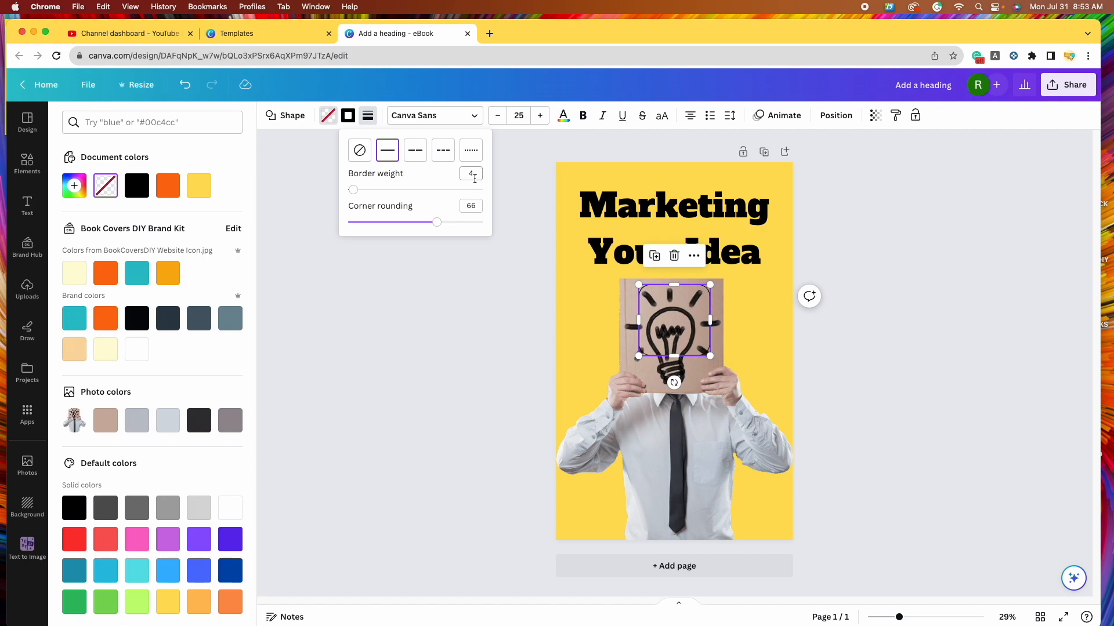
{"action": "left_click_drag", "start_coordinate": [355, 190], "coordinate": [367, 191]}
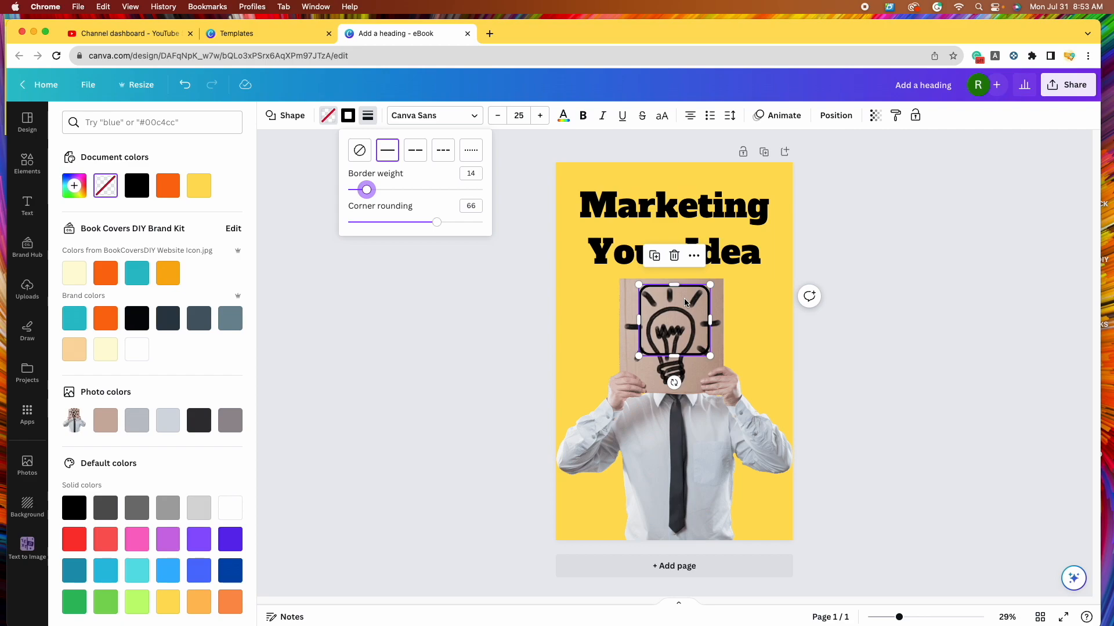
{"action": "left_click_drag", "start_coordinate": [683, 298], "coordinate": [742, 302]}
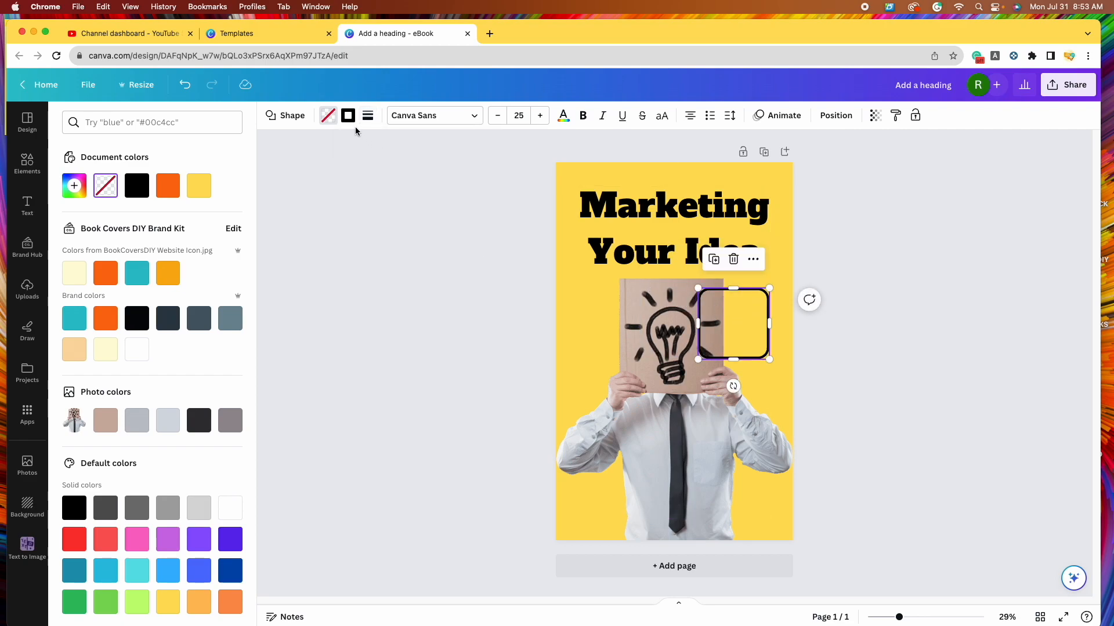
- Set the square's border weight to 21 and corner rounding to 66
{"action": "left_click", "coordinate": [367, 115]}
{"action": "mouse_move", "coordinate": [387, 190]}
{"action": "left_mouse_down"}
{"action": "mouse_move", "coordinate": [468, 209]}
{"action": "mouse_move", "coordinate": [397, 199]}
{"action": "left_mouse_up"}
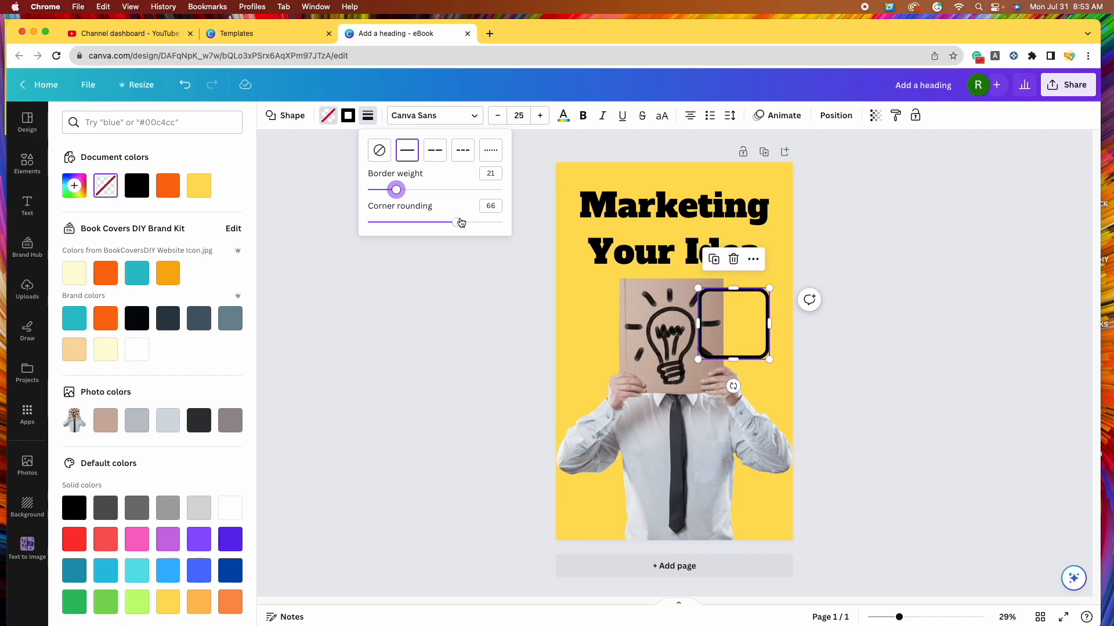
{"action": "left_click_drag", "start_coordinate": [458, 223], "coordinate": [356, 218]}
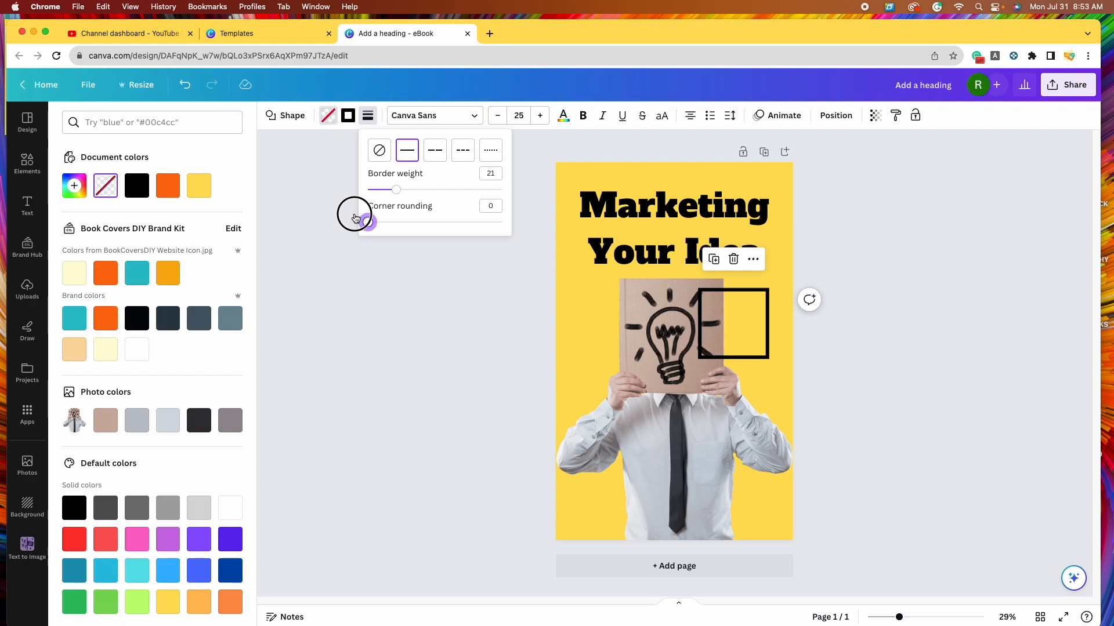
{"action": "left_click_drag", "start_coordinate": [368, 220], "coordinate": [457, 235]}
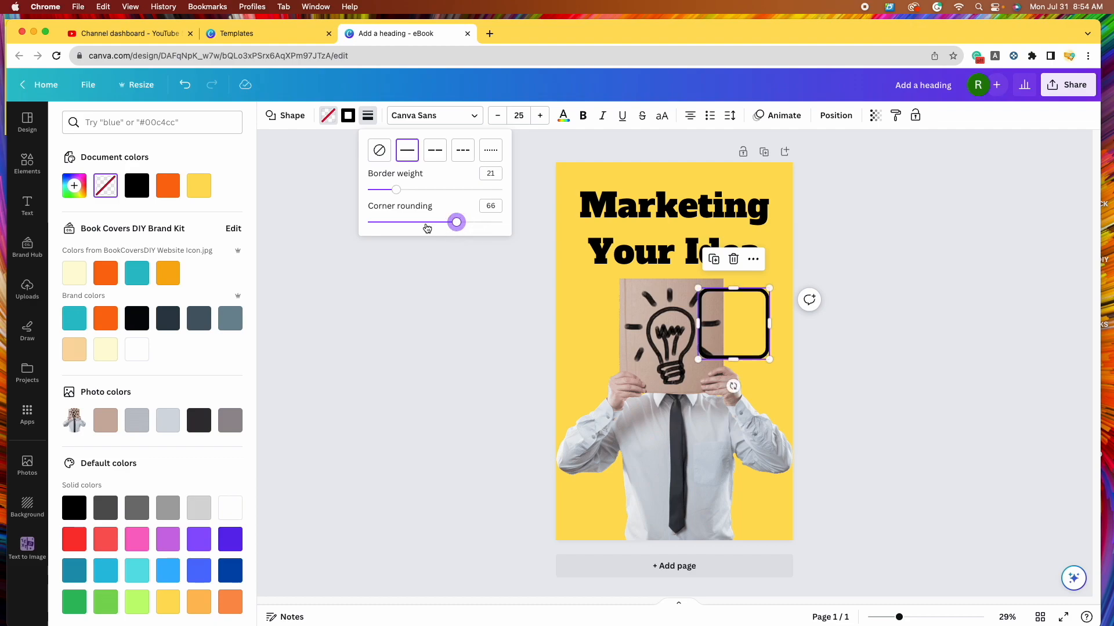
{"action": "left_click", "coordinate": [451, 332]}
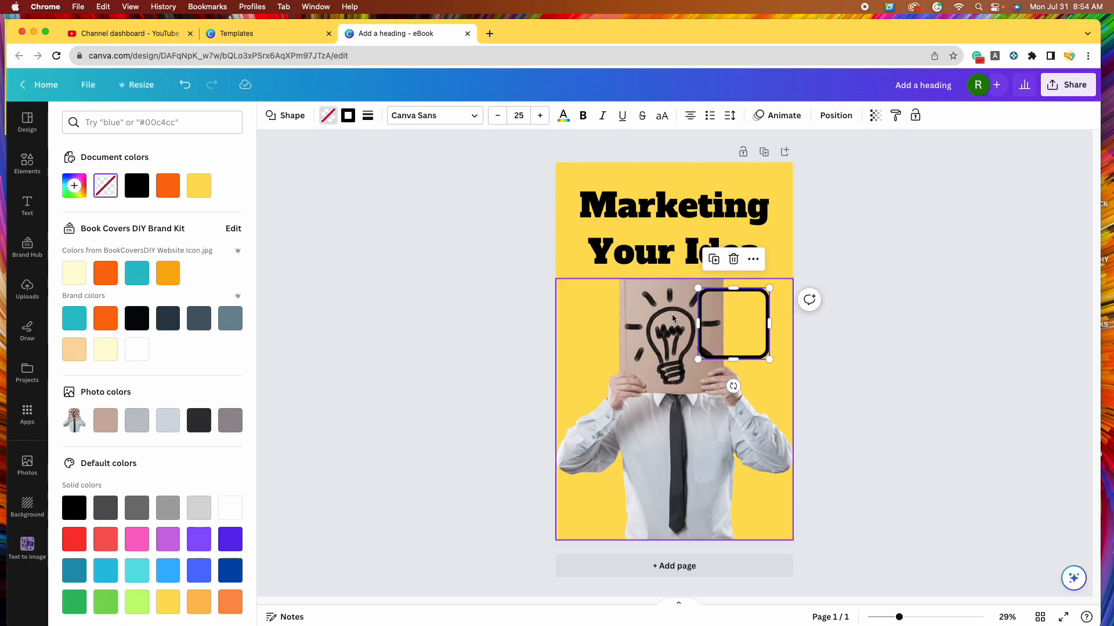
- Move the outline box up to the top of the cover and the heading down toward the lightbulb
{"action": "left_click", "coordinate": [875, 379]}
{"action": "left_click", "coordinate": [916, 388]}
{"action": "left_click_drag", "start_coordinate": [743, 326], "coordinate": [566, 211]}
{"action": "left_click", "coordinate": [676, 225]}
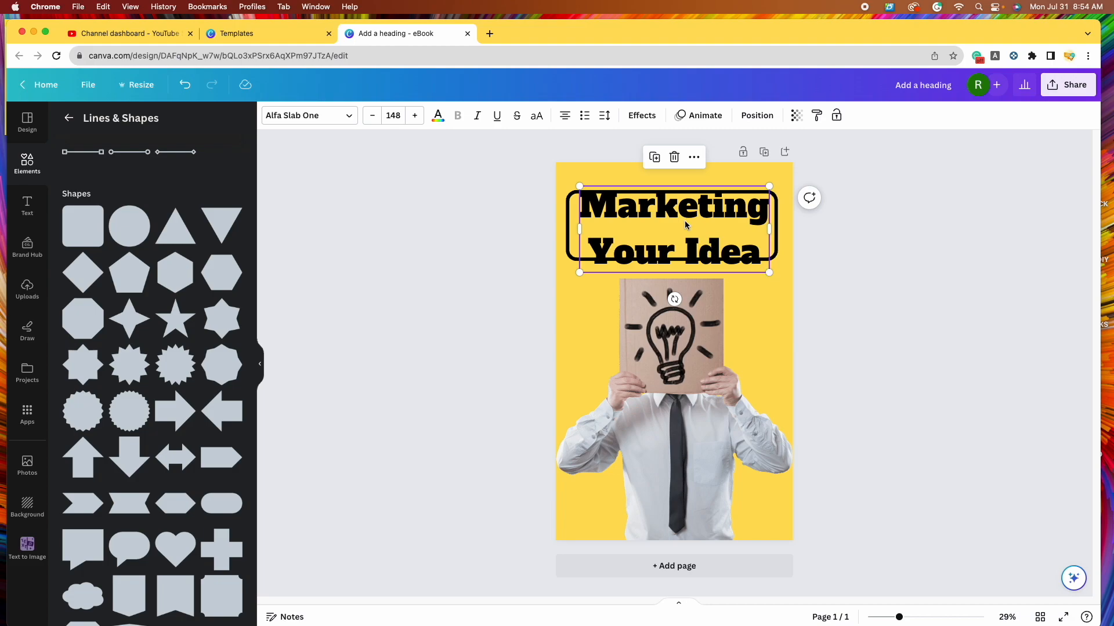
{"action": "left_click_drag", "start_coordinate": [686, 223], "coordinate": [682, 331]}
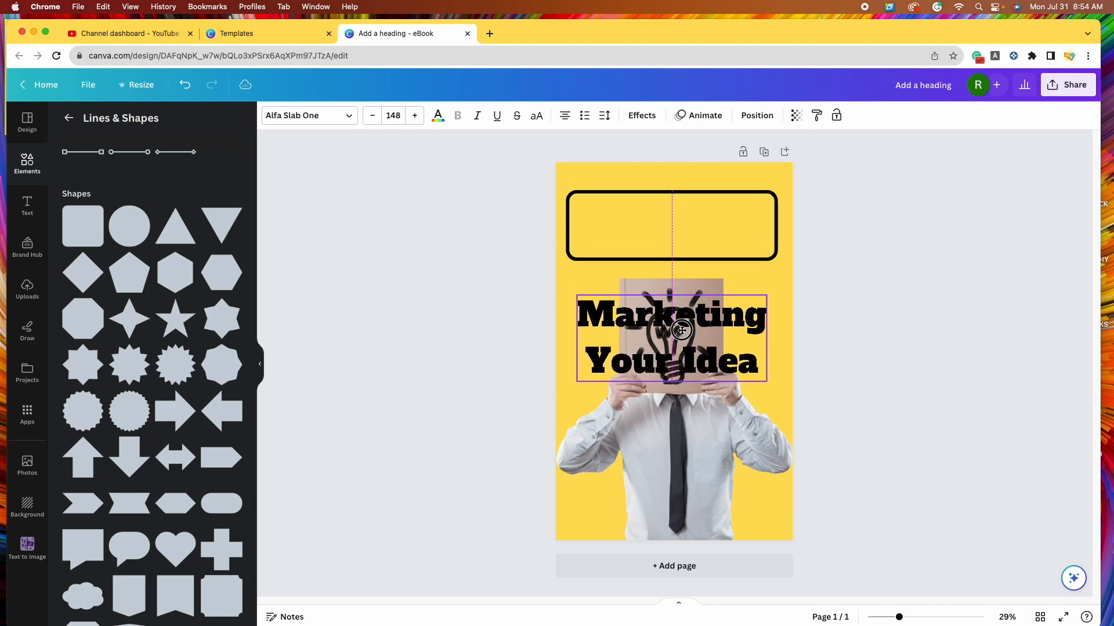
- Resize the empty rounded outline box to be narrower and slightly taller
{"action": "left_click", "coordinate": [690, 213]}
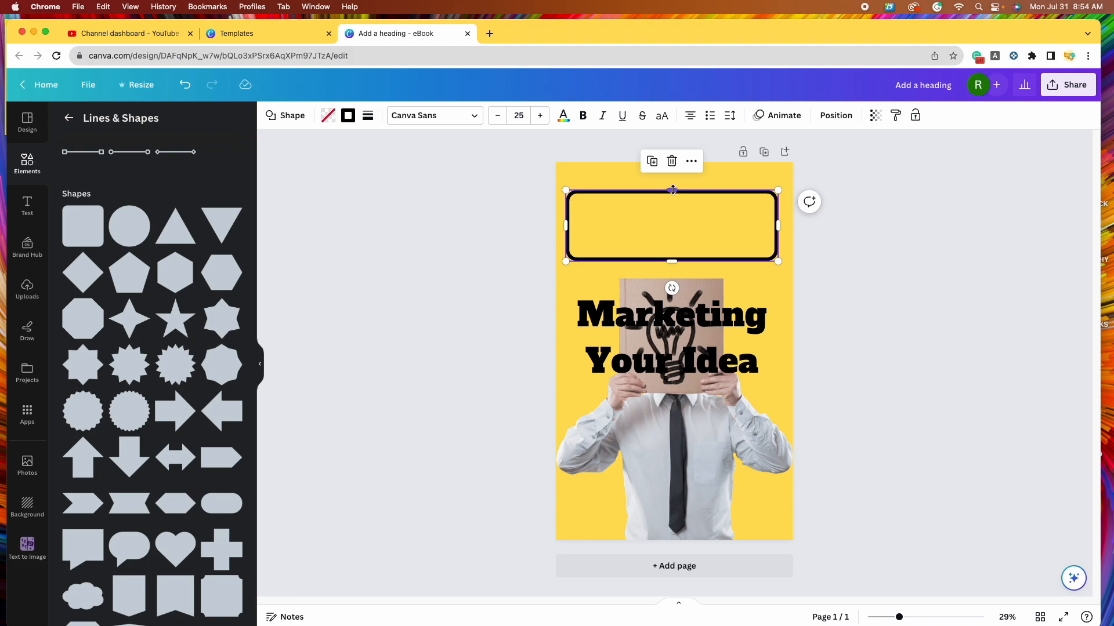
{"action": "left_click_drag", "start_coordinate": [671, 262], "coordinate": [671, 270]}
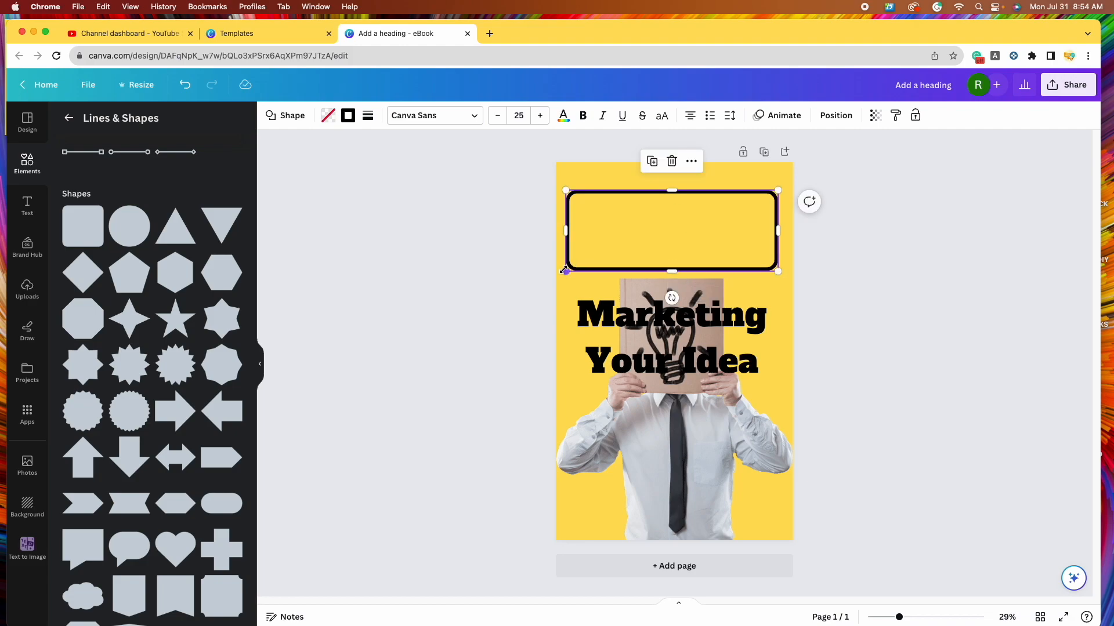
{"action": "left_click_drag", "start_coordinate": [567, 269], "coordinate": [578, 271]}
{"action": "left_click_drag", "start_coordinate": [778, 231], "coordinate": [769, 231]}
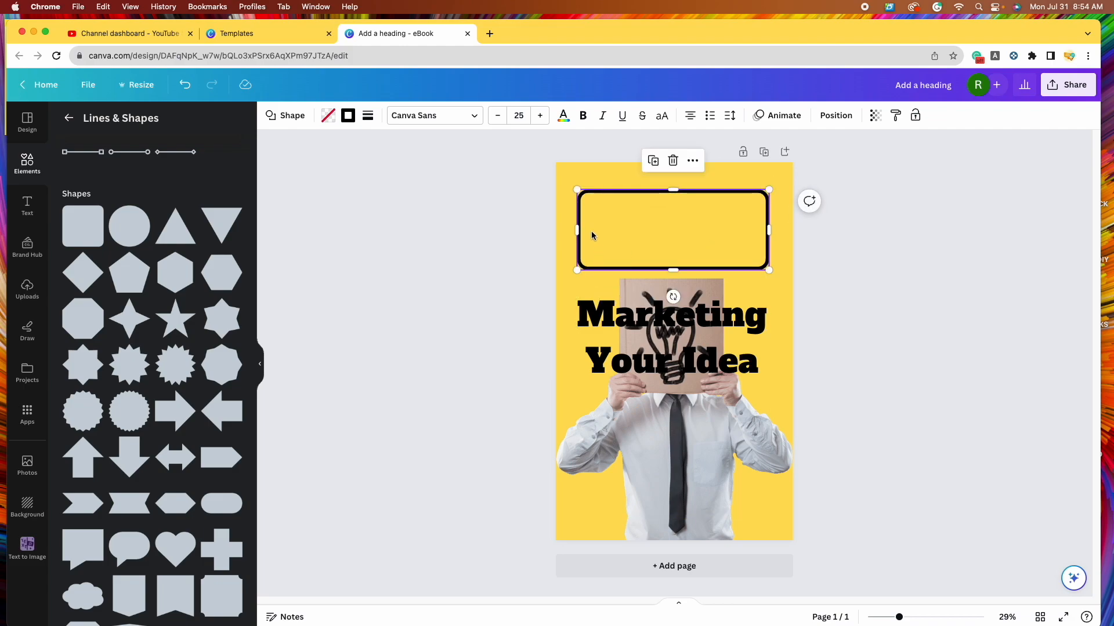
{"action": "left_click_drag", "start_coordinate": [577, 232], "coordinate": [578, 232]}
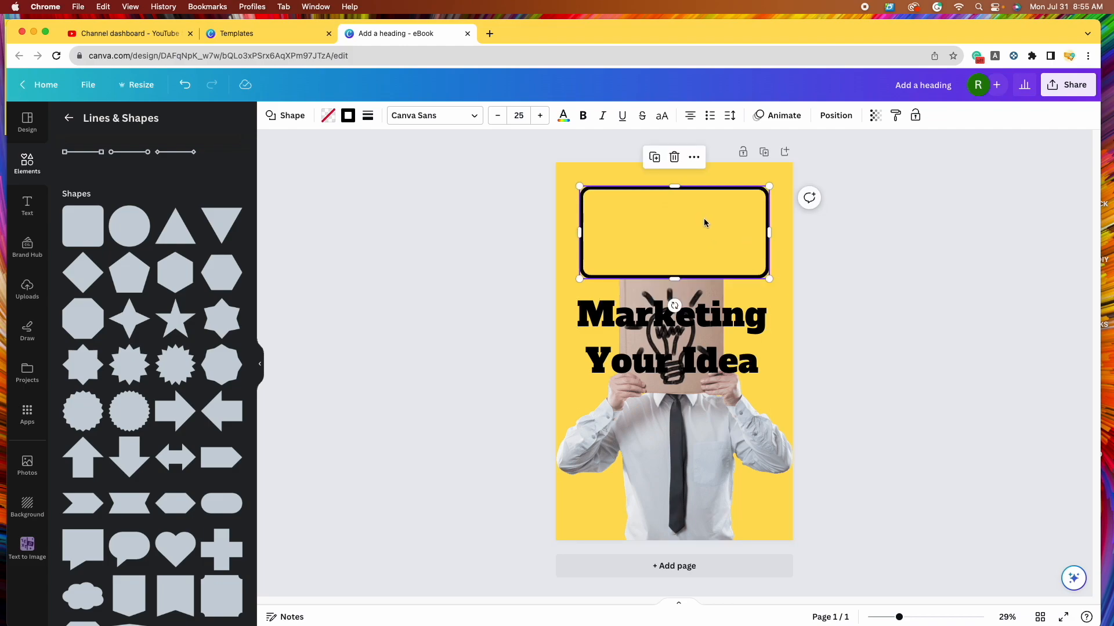
{"action": "left_click", "coordinate": [796, 351]}
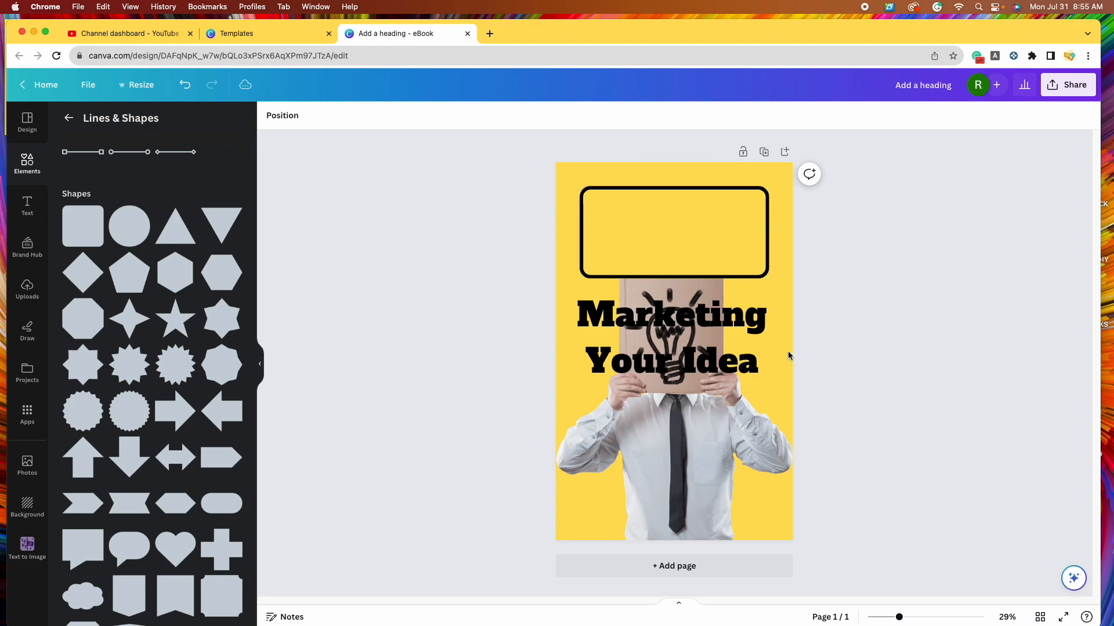
- Move the heading into the rounded box, shrink it to size 139 and centre it
{"action": "left_click_drag", "start_coordinate": [678, 330], "coordinate": [678, 224]}
{"action": "left_click_drag", "start_coordinate": [766, 280], "coordinate": [757, 273]}
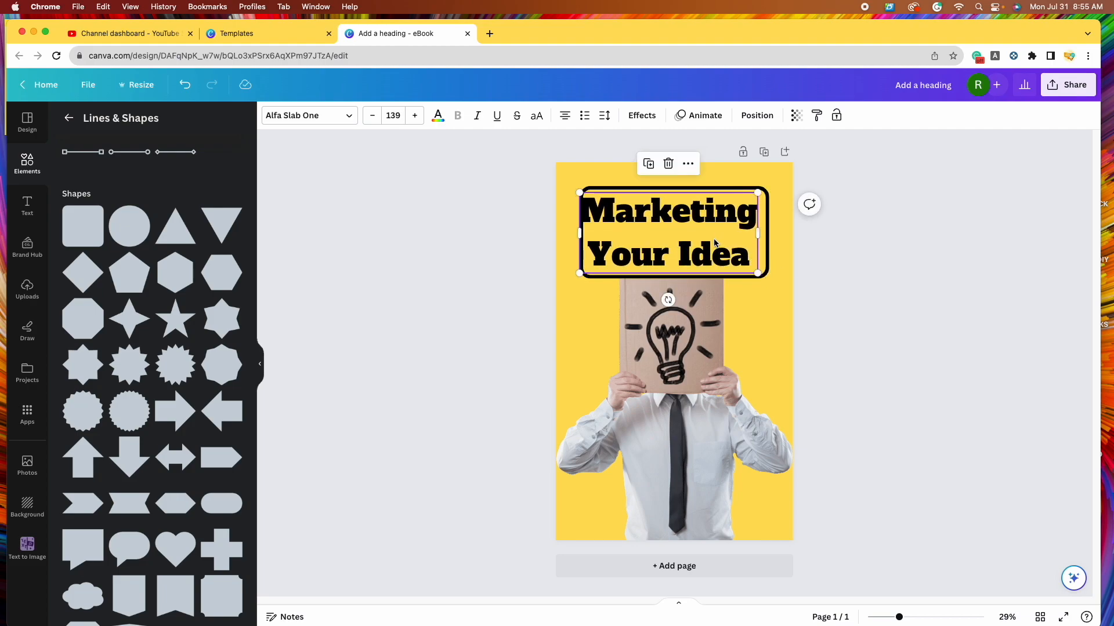
{"action": "left_click_drag", "start_coordinate": [714, 243], "coordinate": [720, 241]}
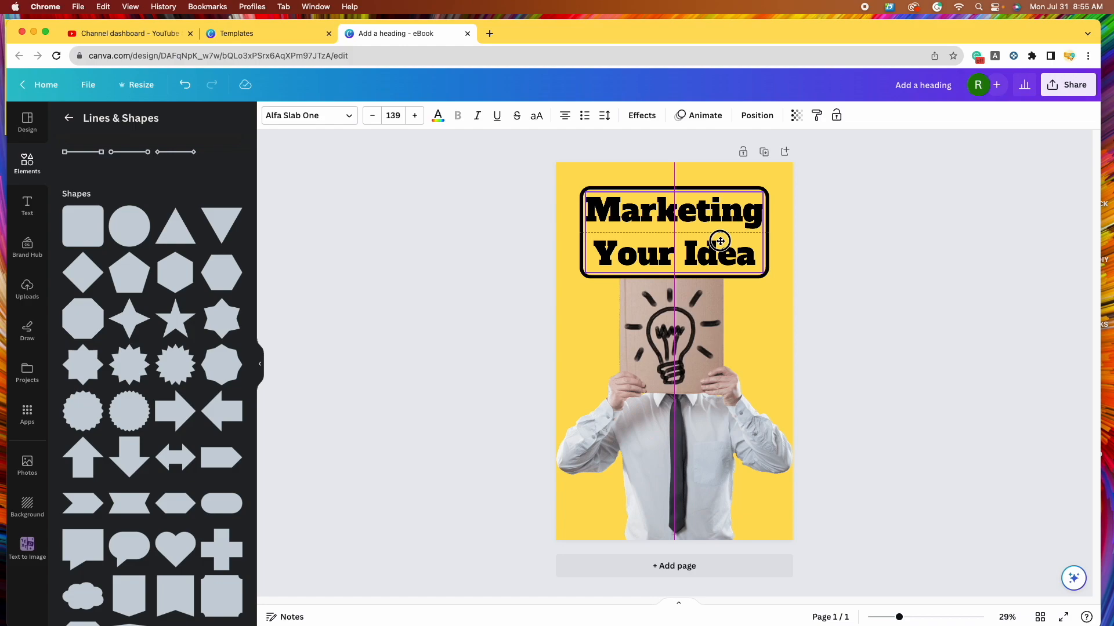
{"action": "left_click_drag", "start_coordinate": [719, 241], "coordinate": [720, 241]}
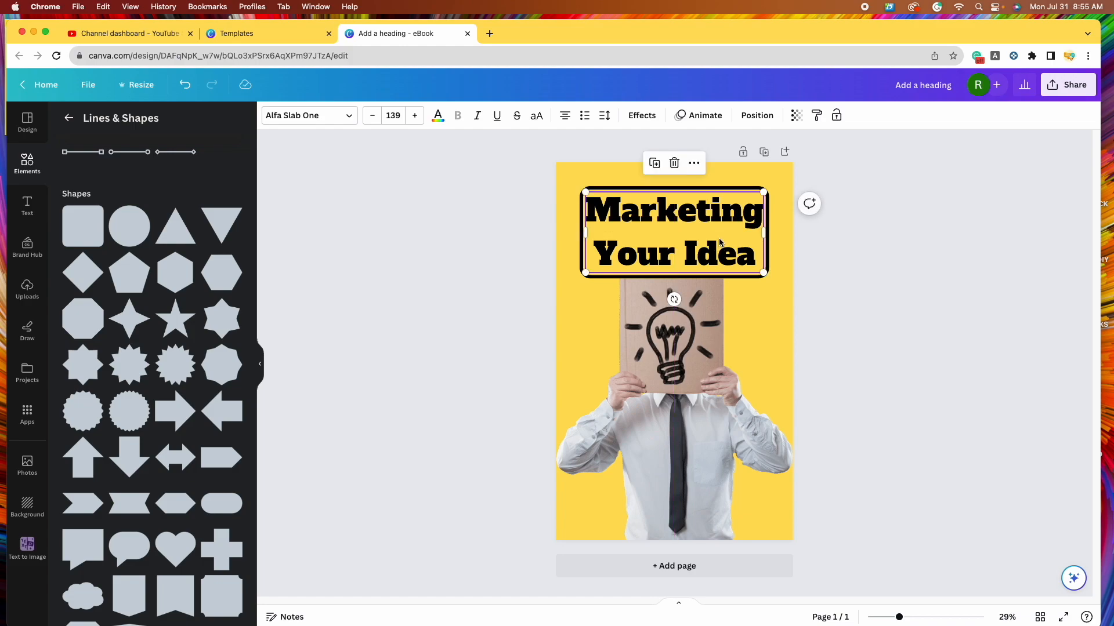
{"action": "left_click", "coordinate": [891, 320]}
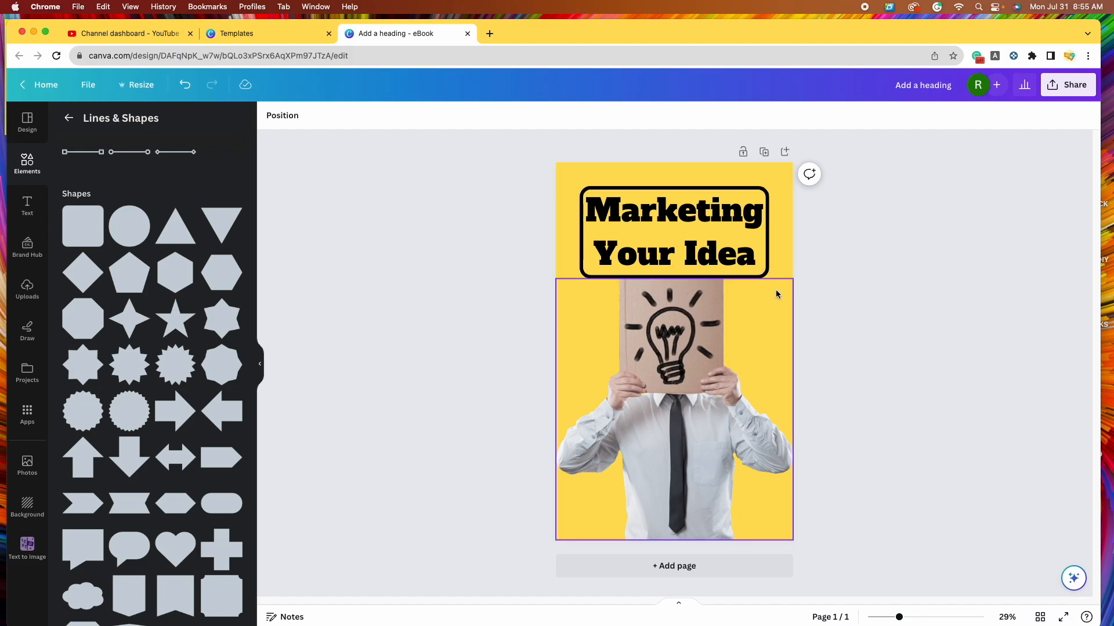
- Shrink the photo of the man and snap it to the bottom centre of the page
{"action": "left_click", "coordinate": [670, 382]}
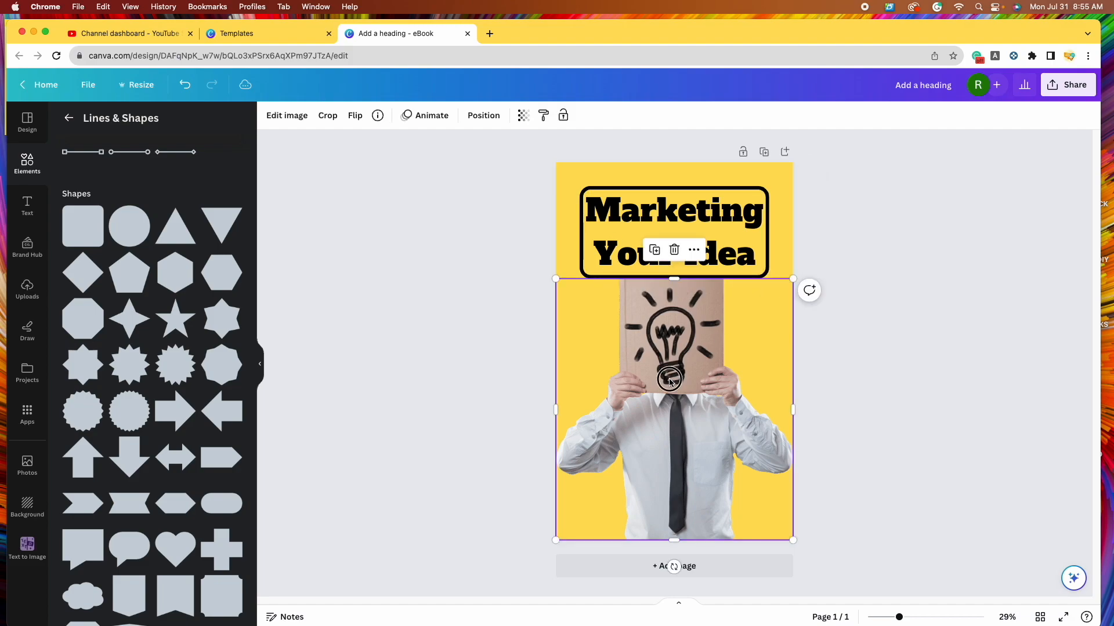
{"action": "mouse_move", "coordinate": [670, 382]}
{"action": "left_mouse_down"}
{"action": "mouse_move", "coordinate": [670, 391]}
{"action": "mouse_move", "coordinate": [670, 379]}
{"action": "left_mouse_up"}
{"action": "left_click_drag", "start_coordinate": [794, 539], "coordinate": [778, 524]}
{"action": "mouse_move", "coordinate": [719, 461]}
{"action": "left_mouse_down"}
{"action": "mouse_move", "coordinate": [701, 444]}
{"action": "mouse_move", "coordinate": [705, 453]}
{"action": "left_mouse_up"}
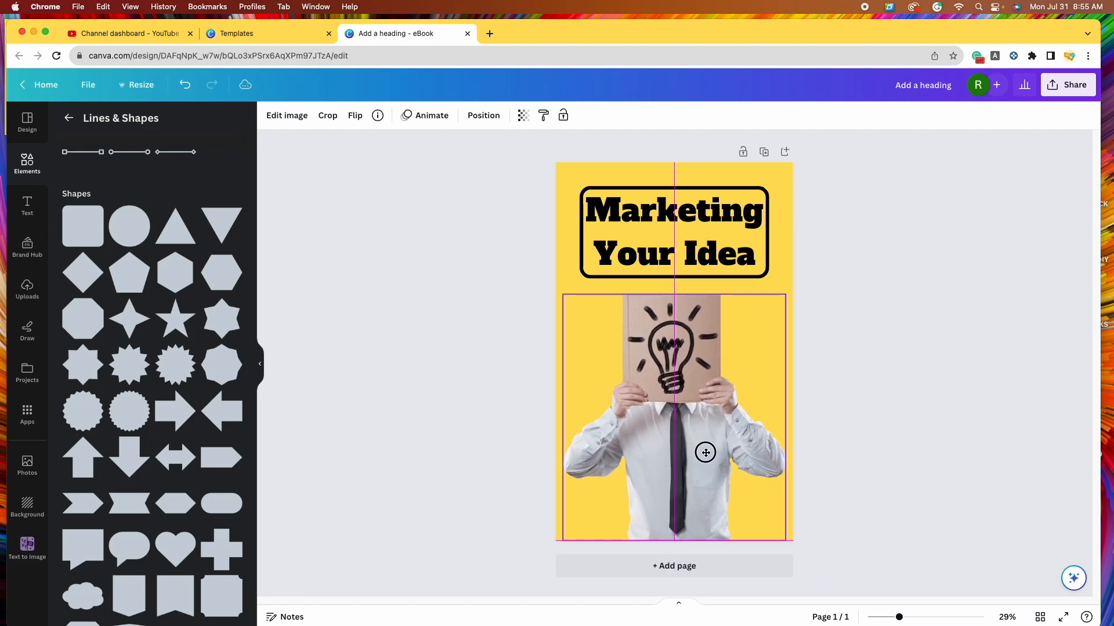
{"action": "left_click_drag", "start_coordinate": [705, 453], "coordinate": [705, 452]}
{"action": "left_click", "coordinate": [858, 451]}
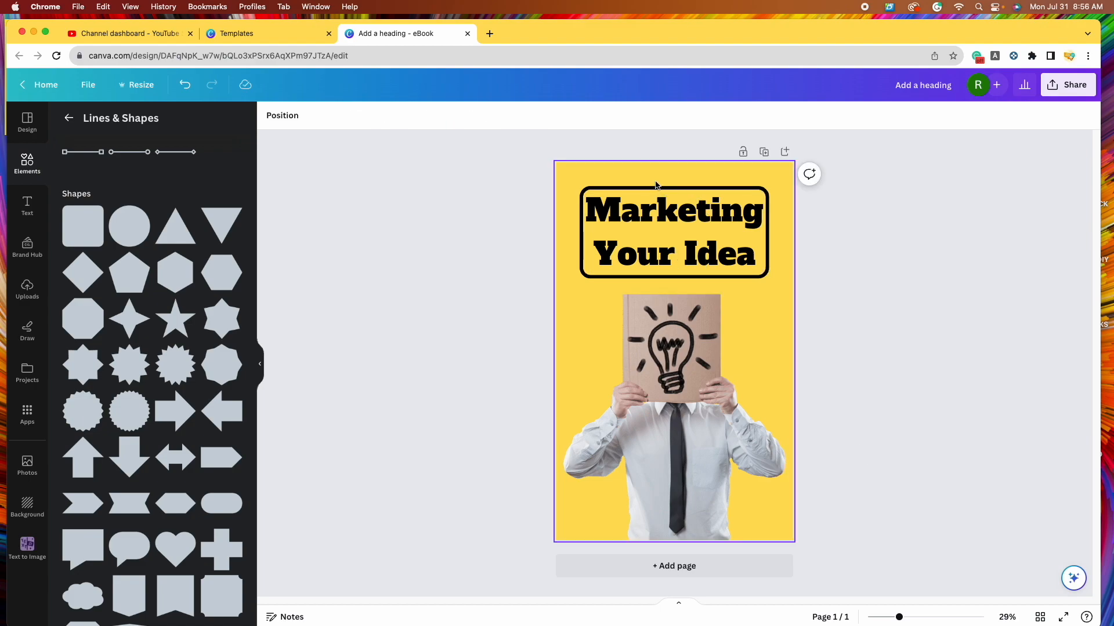
- Nudge the heading down slightly and select it together with its rounded border
{"action": "mouse_move", "coordinate": [647, 235]}
{"action": "left_mouse_down"}
{"action": "mouse_move", "coordinate": [654, 248]}
{"action": "mouse_move", "coordinate": [666, 229]}
{"action": "left_mouse_up"}
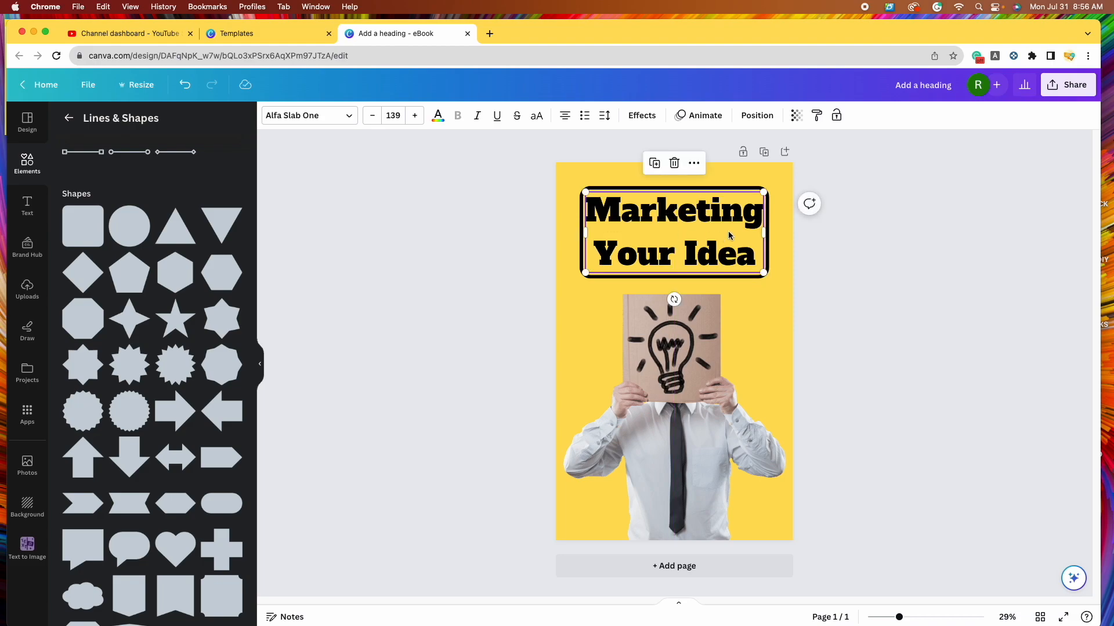
{"action": "left_click", "coordinate": [712, 188]}
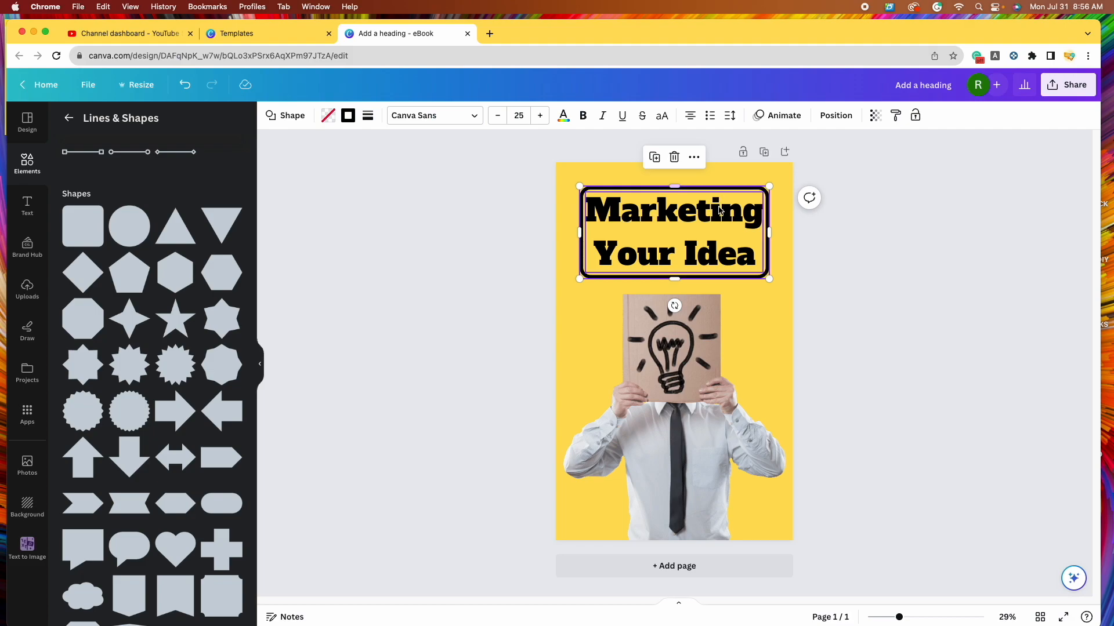
{"action": "left_click", "coordinate": [698, 229], "text": "shift"}
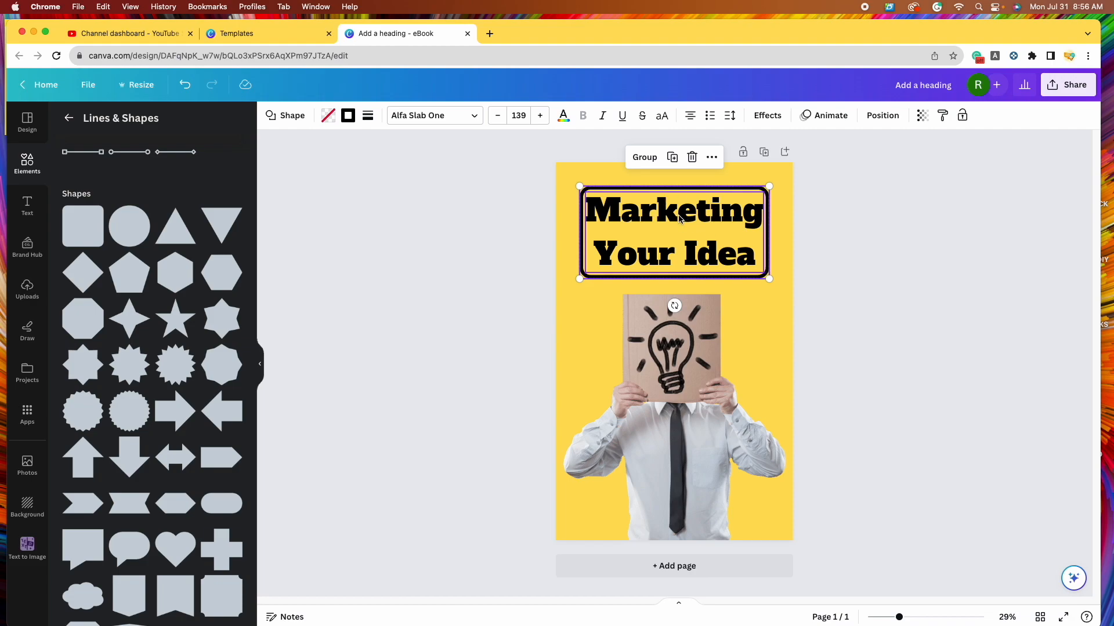
- Group the 'Marketing Your Idea' heading with its outline box and lower the group slightly
{"action": "left_click_drag", "start_coordinate": [671, 212], "coordinate": [672, 214]}
{"action": "left_click", "coordinate": [644, 157]}
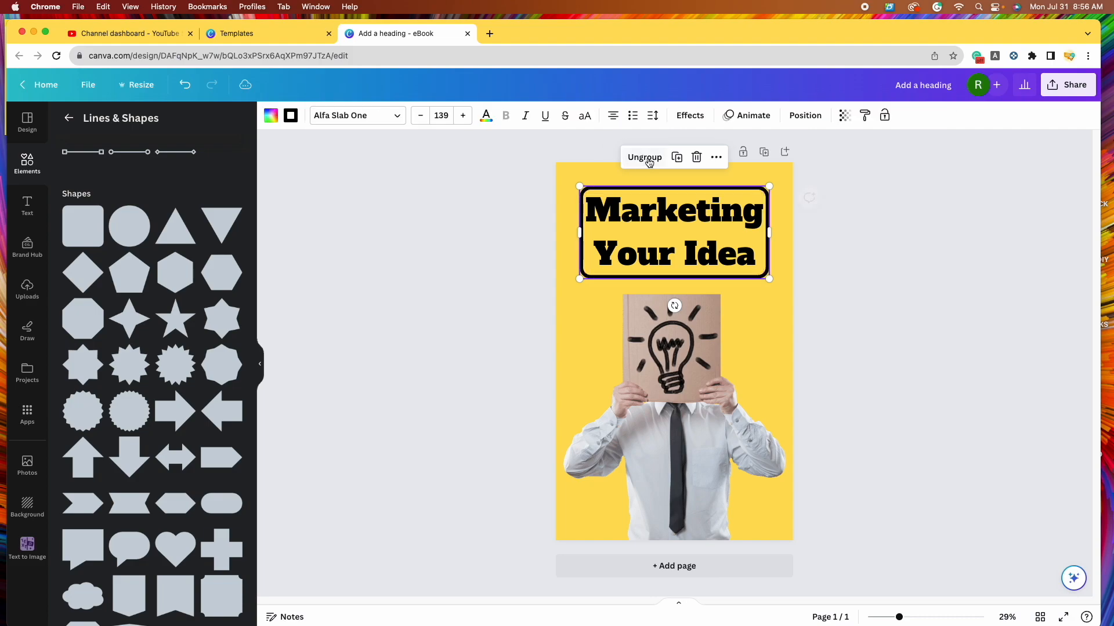
{"action": "left_click", "coordinate": [908, 323]}
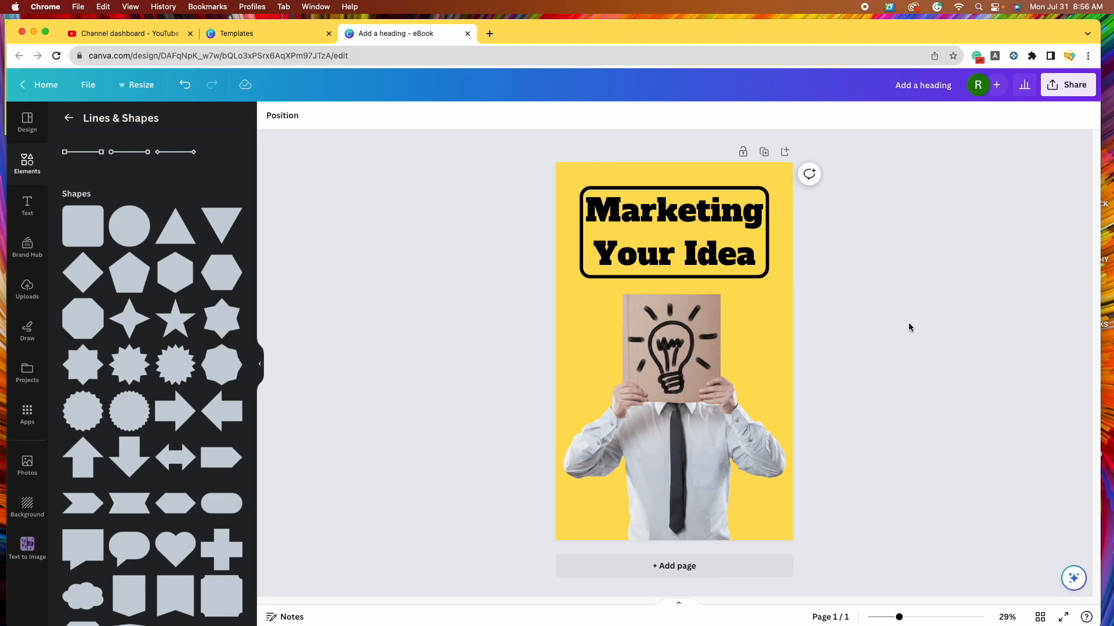
{"action": "mouse_move", "coordinate": [687, 242]}
{"action": "left_mouse_down"}
{"action": "mouse_move", "coordinate": [703, 252]}
{"action": "mouse_move", "coordinate": [659, 242]}
{"action": "mouse_move", "coordinate": [690, 251]}
{"action": "left_mouse_up"}
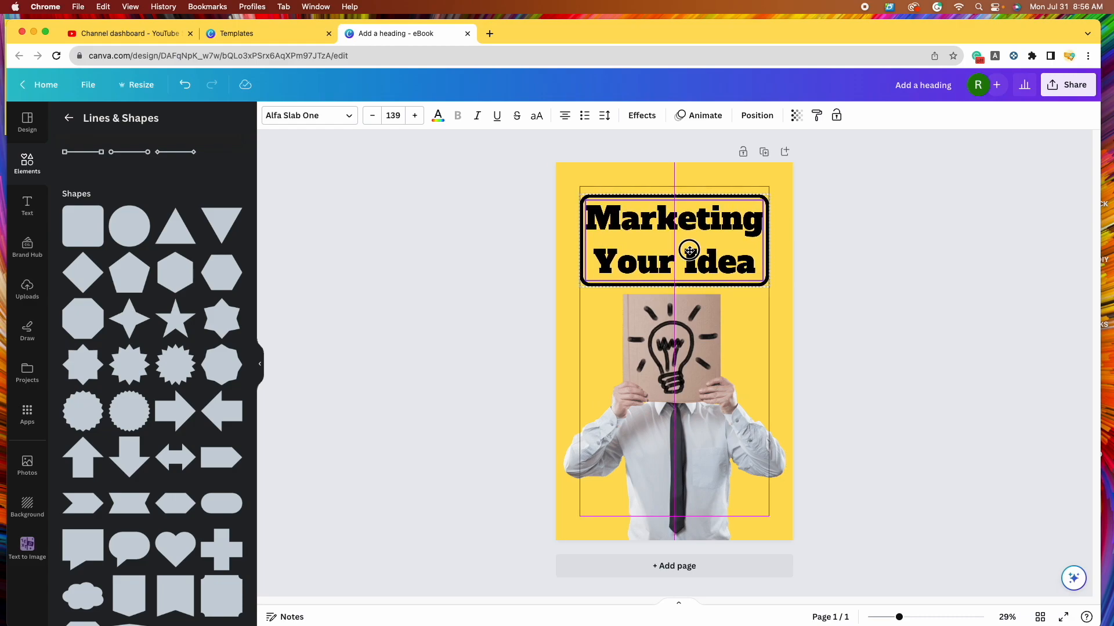
{"action": "left_click_drag", "start_coordinate": [689, 250], "coordinate": [689, 251]}
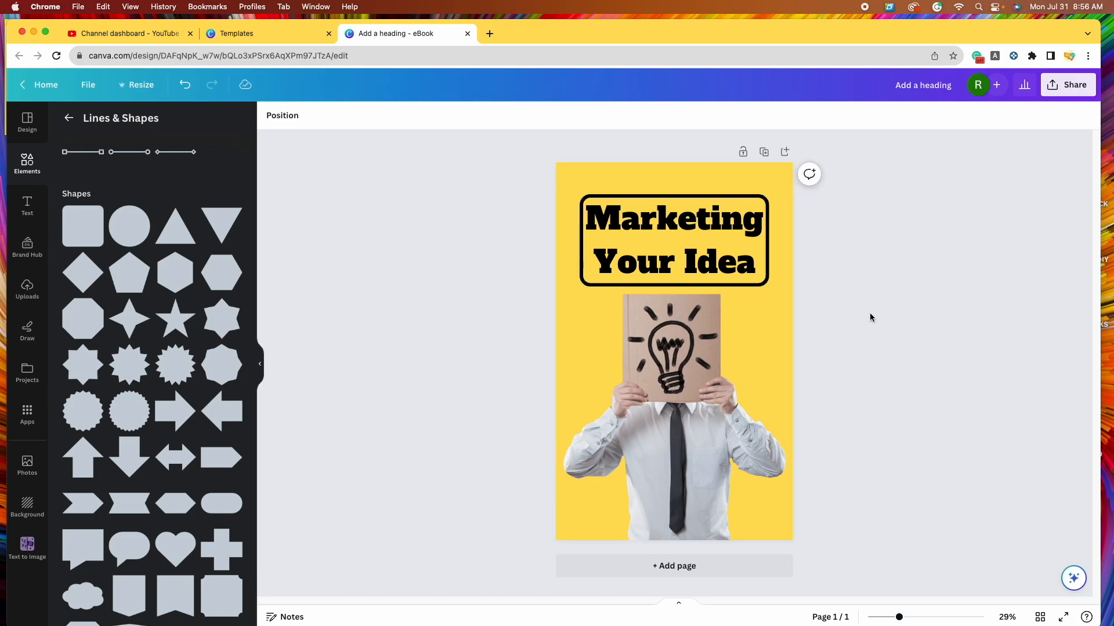
{"action": "left_click_drag", "start_coordinate": [647, 229], "coordinate": [648, 228]}
{"action": "left_click", "coordinate": [525, 218]}
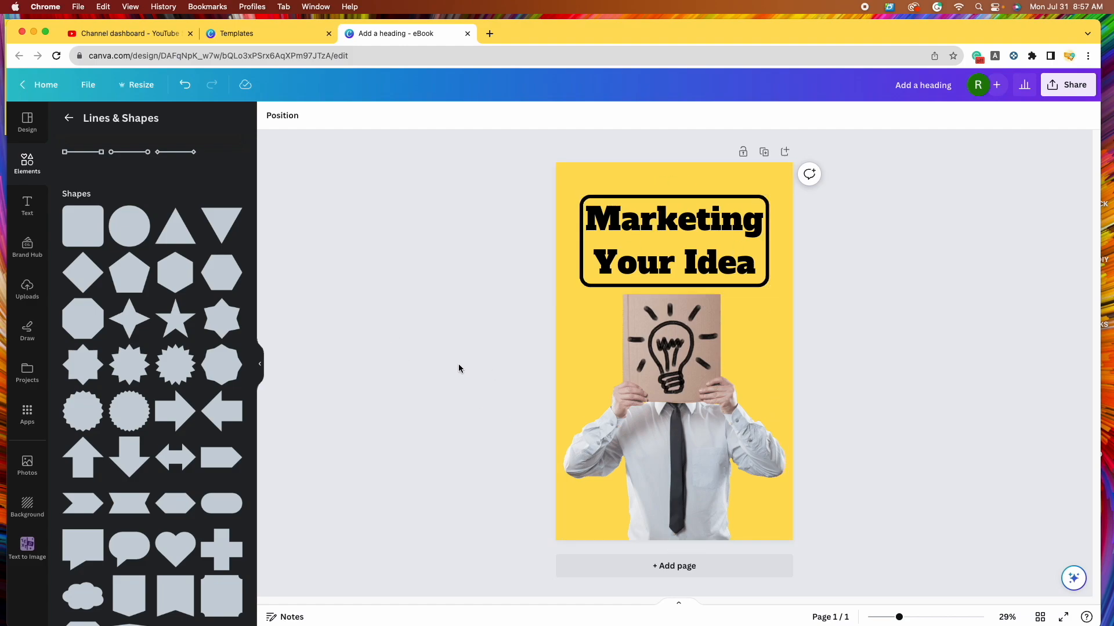
- Add a subheading text box and move it down onto the shirt at the cover bottom
{"action": "left_click", "coordinate": [25, 215]}
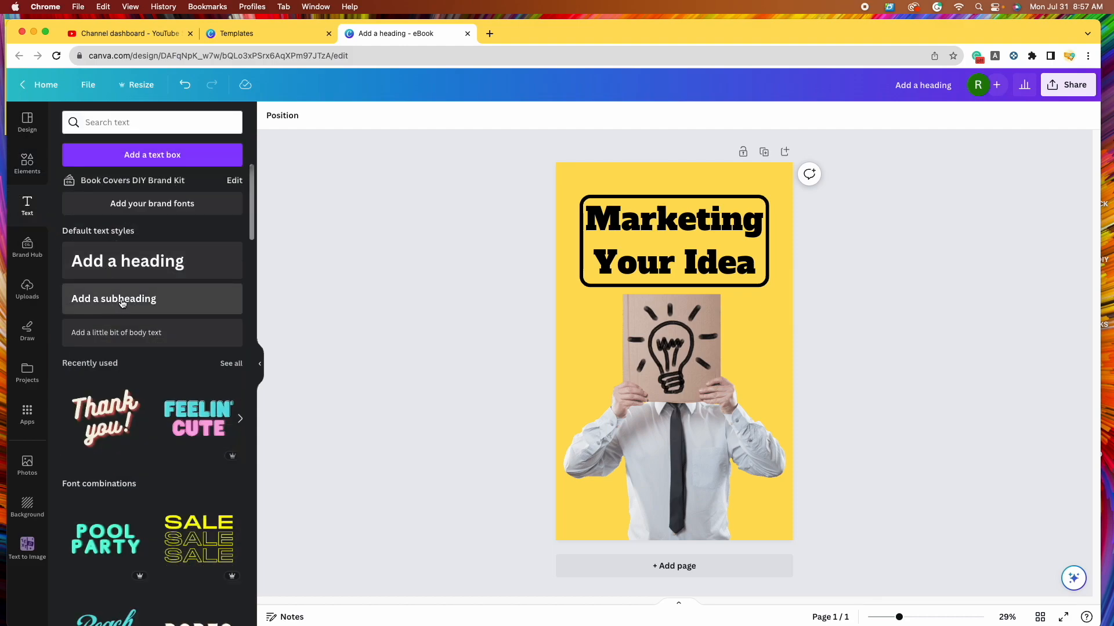
{"action": "left_click", "coordinate": [122, 303]}
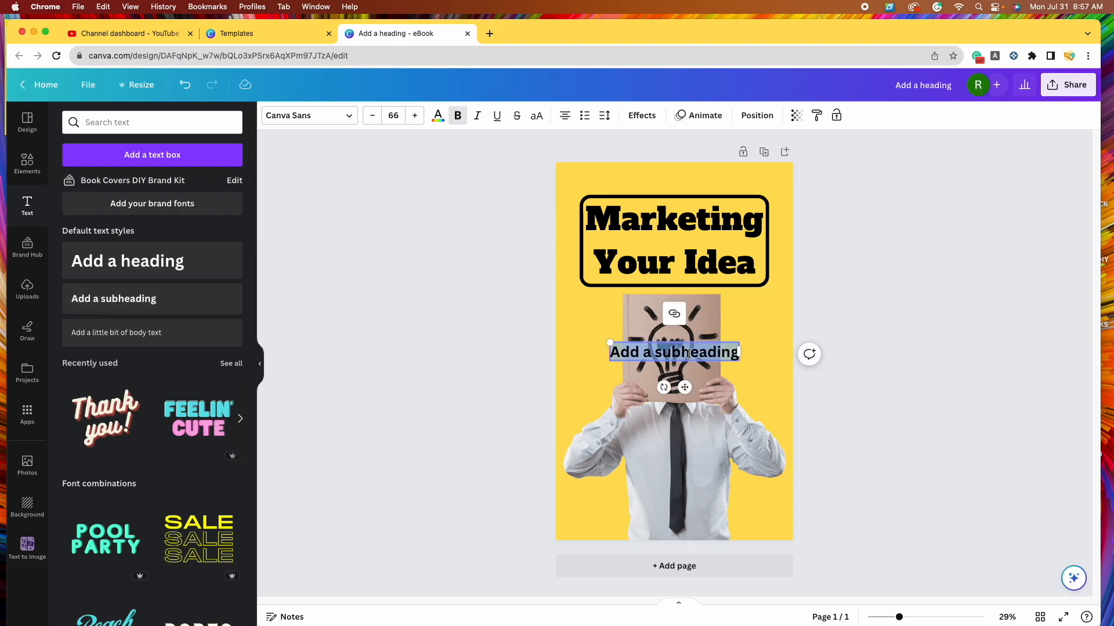
{"action": "left_click", "coordinate": [901, 414]}
{"action": "left_click_drag", "start_coordinate": [689, 352], "coordinate": [686, 506]}
- Replace the subheading placeholder with the author's name and centre it near the bottom
{"action": "double_click", "coordinate": [676, 503]}
{"action": "key", "text": "BackSpace"}
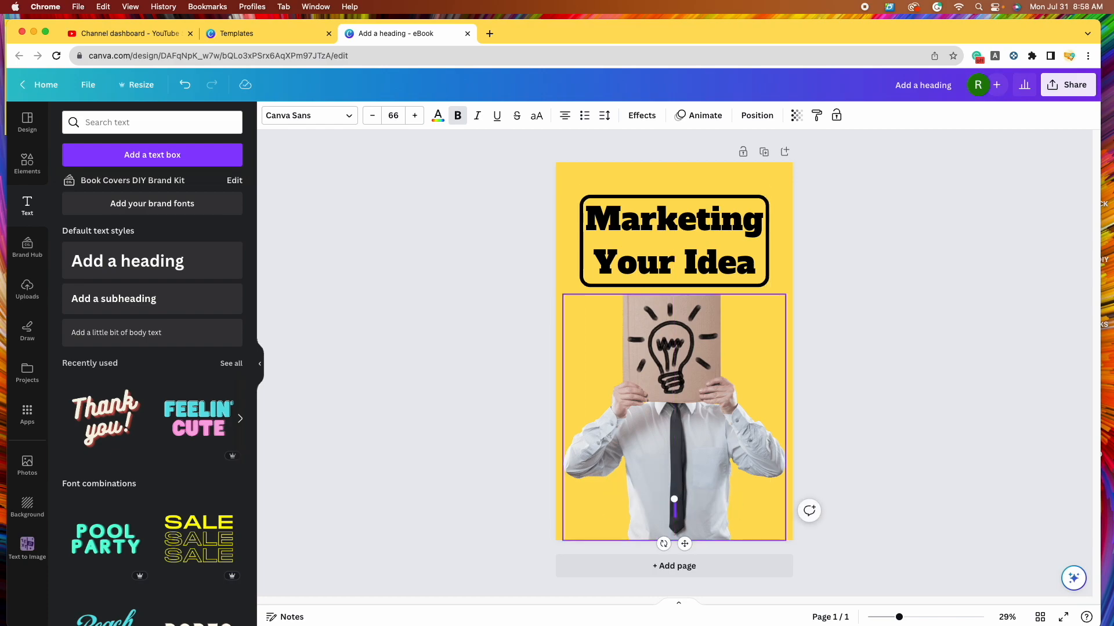
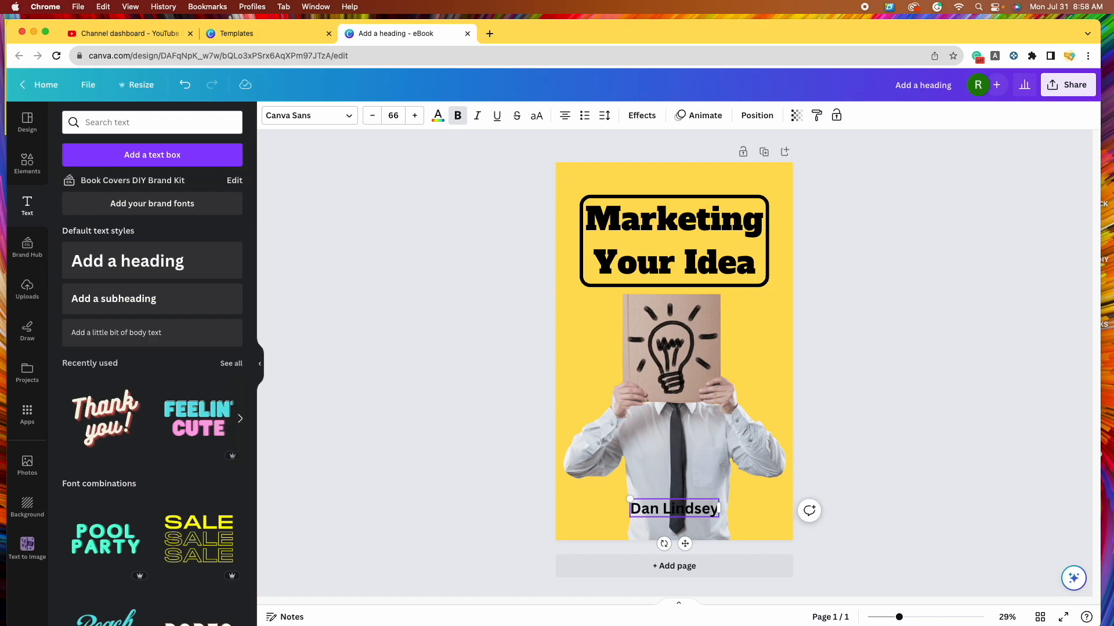
{"action": "left_click", "coordinate": [870, 444]}
{"action": "left_click_drag", "start_coordinate": [701, 513], "coordinate": [703, 513]}
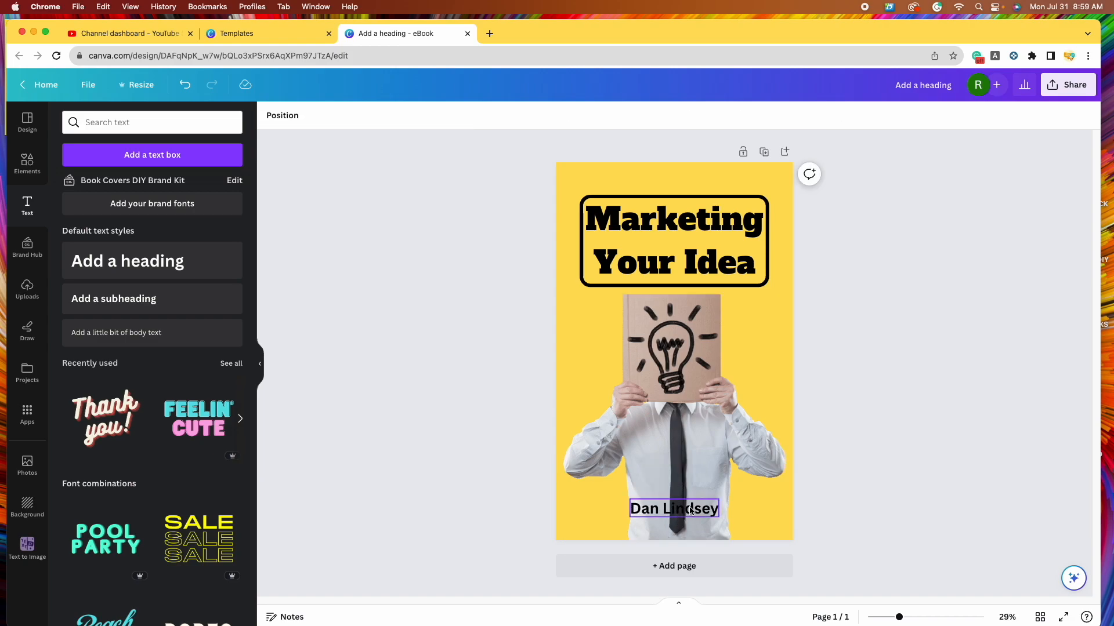
{"action": "left_click", "coordinate": [690, 510]}
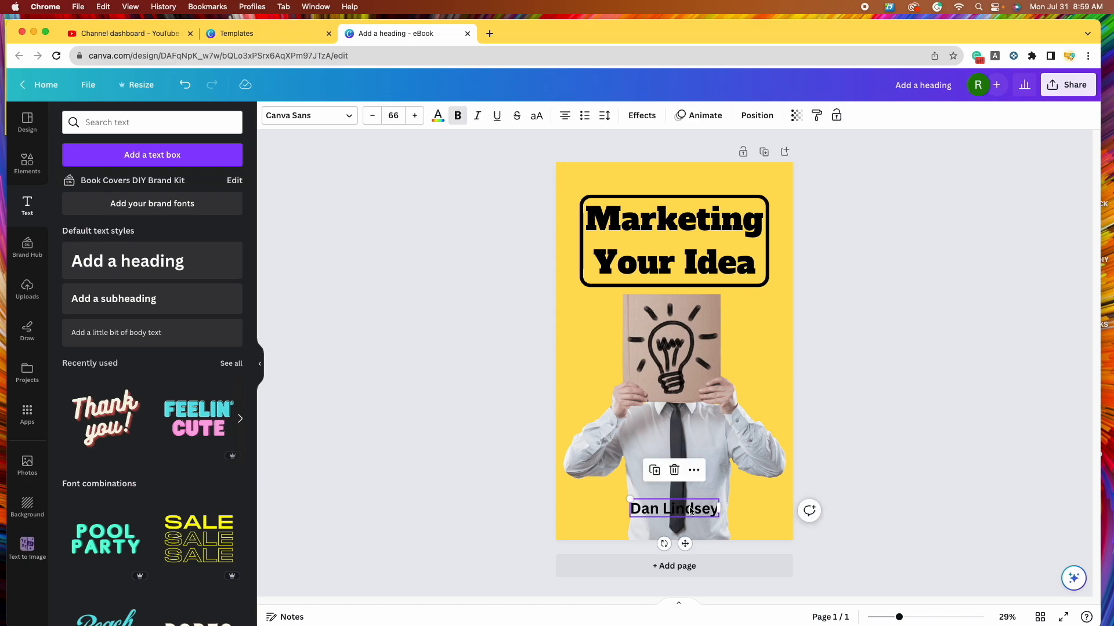
- Choose Archivo Black from the font list for the author name text
{"action": "left_click", "coordinate": [350, 116]}
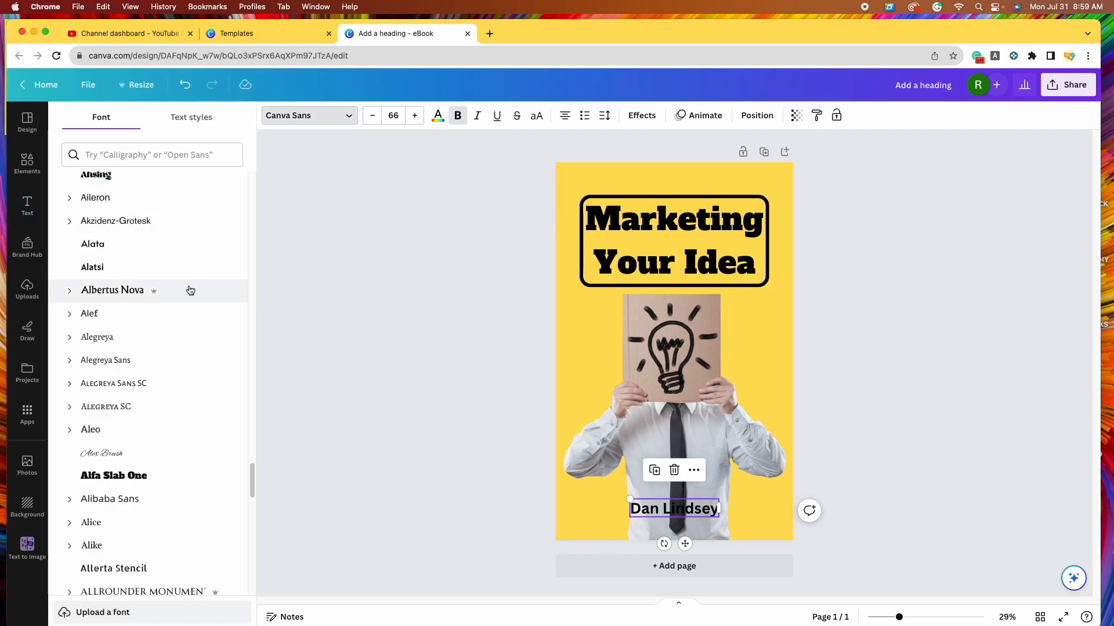
{"action": "scroll", "coordinate": [191, 294], "scroll_direction": "up", "scroll_amount": 1}
{"action": "scroll", "coordinate": [191, 294], "scroll_direction": "up", "scroll_amount": 4}
{"action": "scroll", "coordinate": [191, 297], "scroll_direction": "down", "scroll_amount": 1}
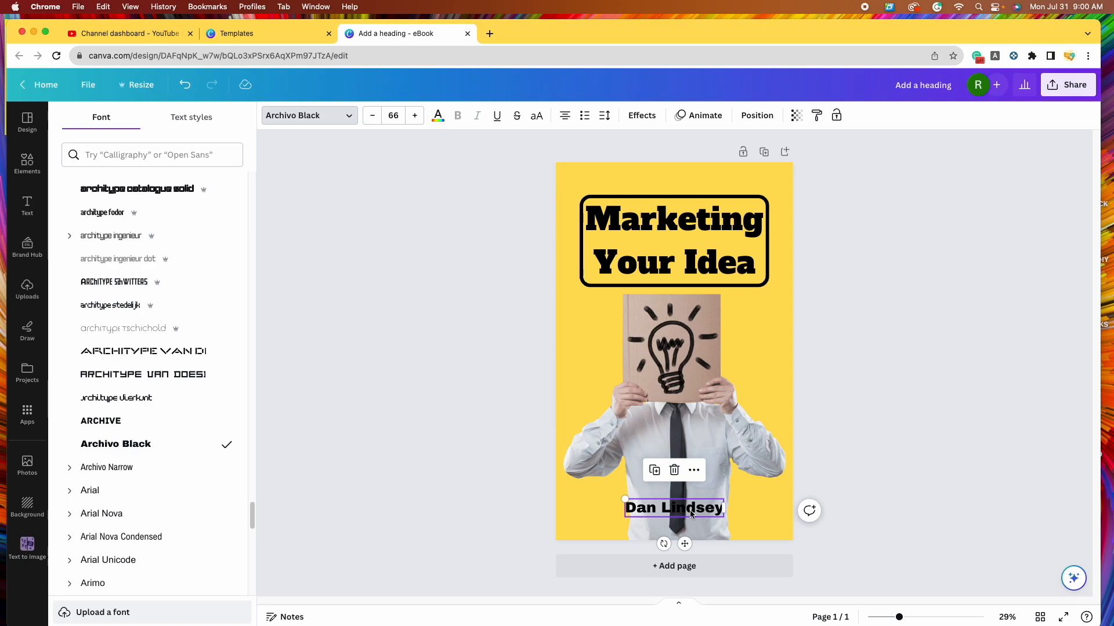
- Apply the Outline effect to the author's name in the cover's yellow colour
{"action": "left_click", "coordinate": [643, 116]}
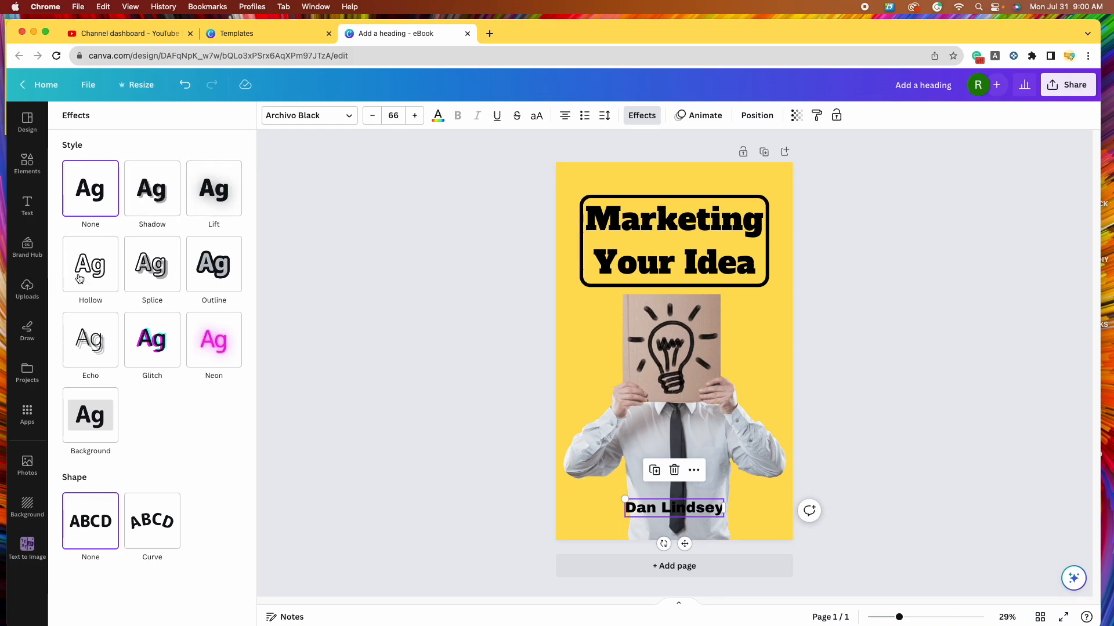
{"action": "left_click", "coordinate": [219, 276]}
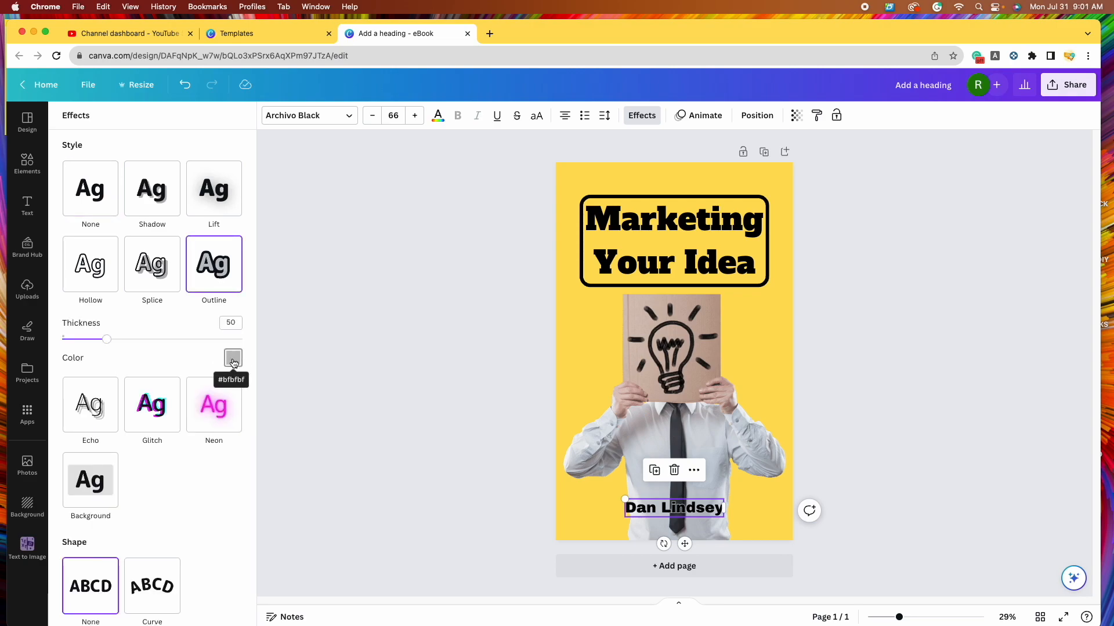
{"action": "left_click", "coordinate": [231, 360]}
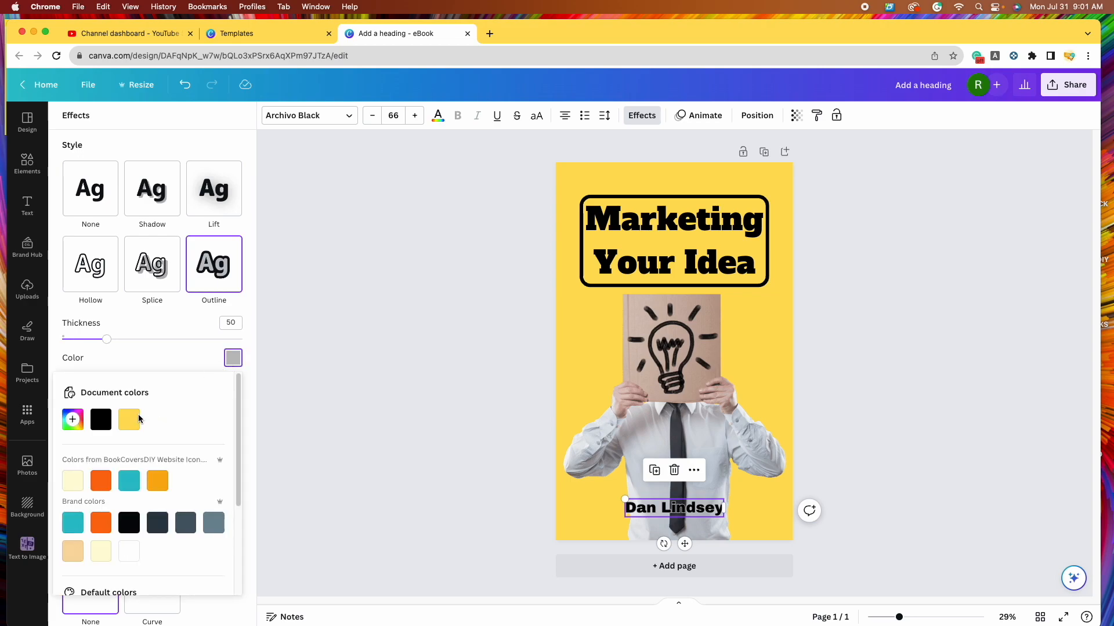
{"action": "left_click", "coordinate": [133, 420]}
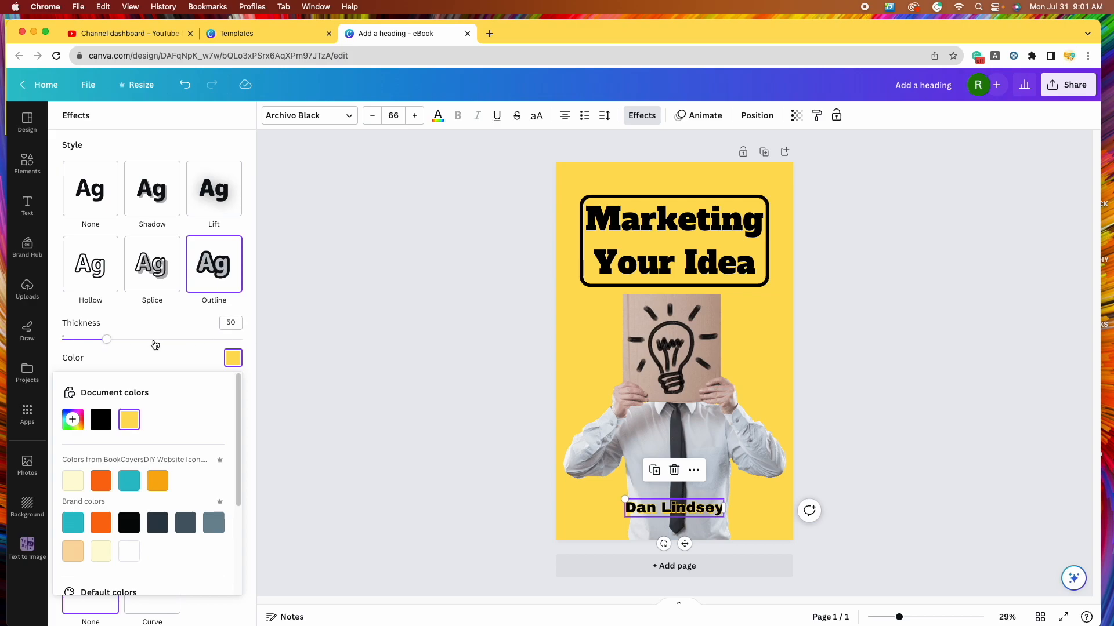
- Set the yellow outline's thickness to 130
{"action": "left_click_drag", "start_coordinate": [107, 342], "coordinate": [176, 339]}
{"action": "left_click", "coordinate": [235, 323]}
{"action": "type", "text": "130"}
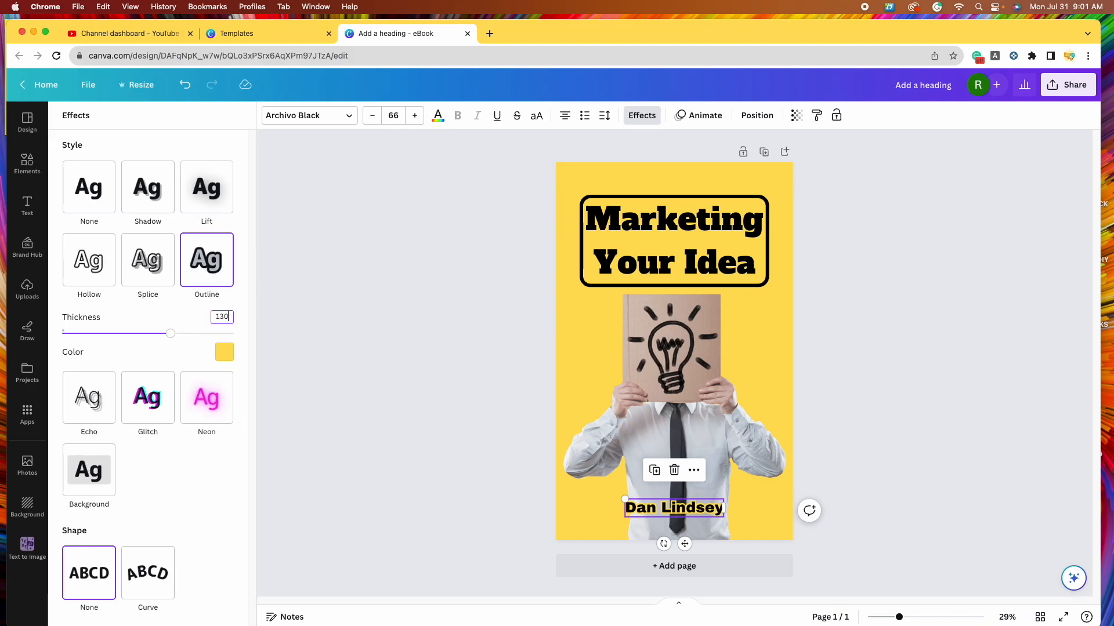
{"action": "left_click", "coordinate": [182, 351]}
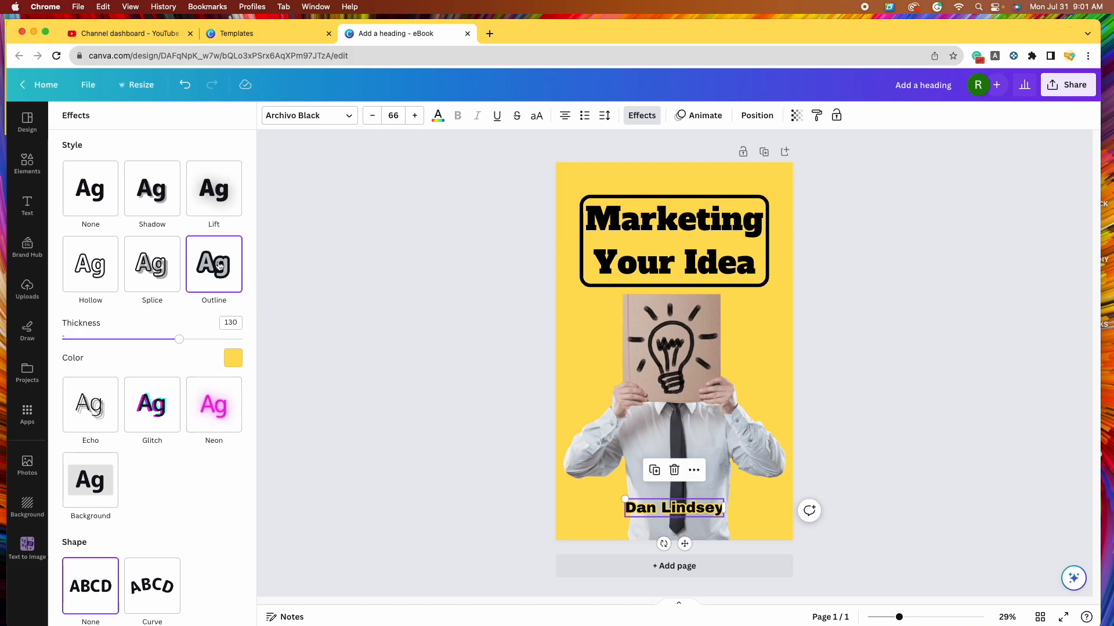
{"action": "left_click", "coordinate": [891, 433]}
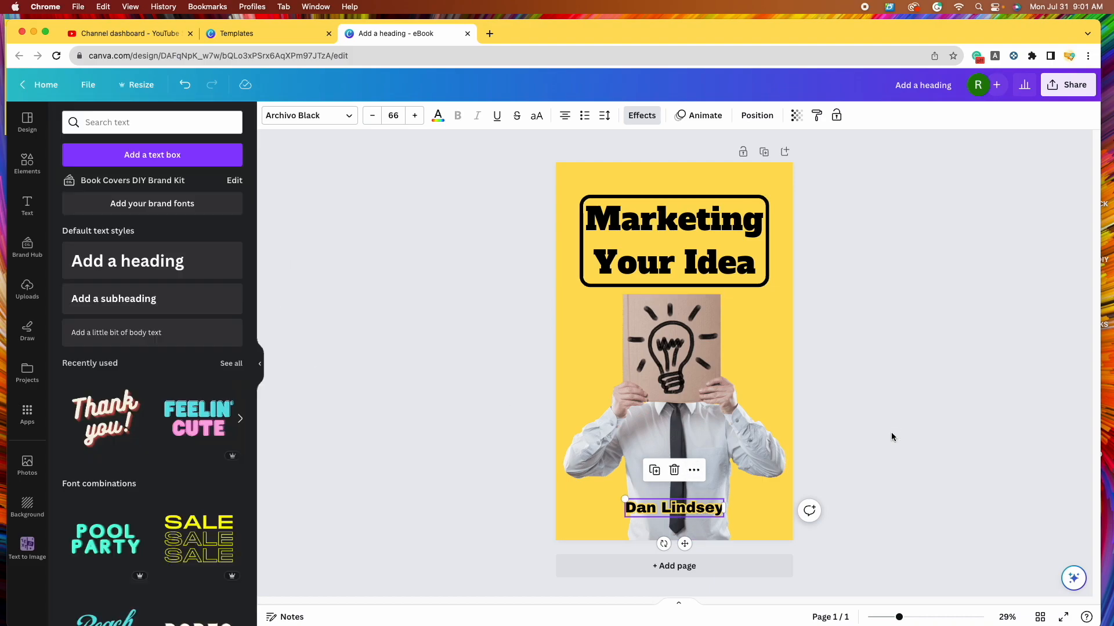
{"action": "left_click", "coordinate": [891, 432]}
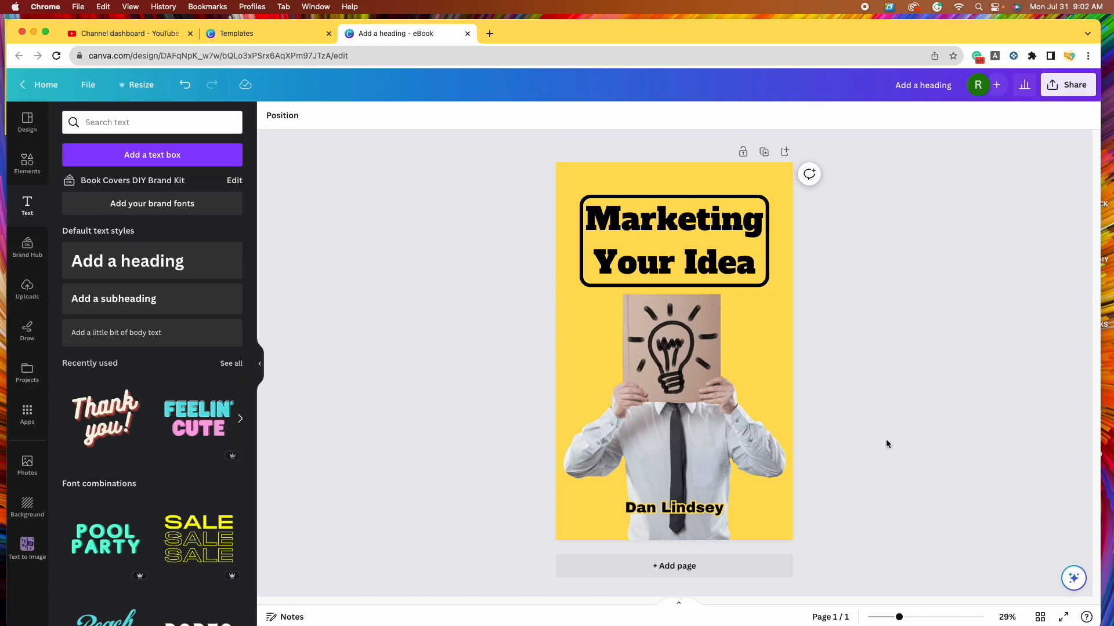
{"action": "left_click", "coordinate": [675, 568]}
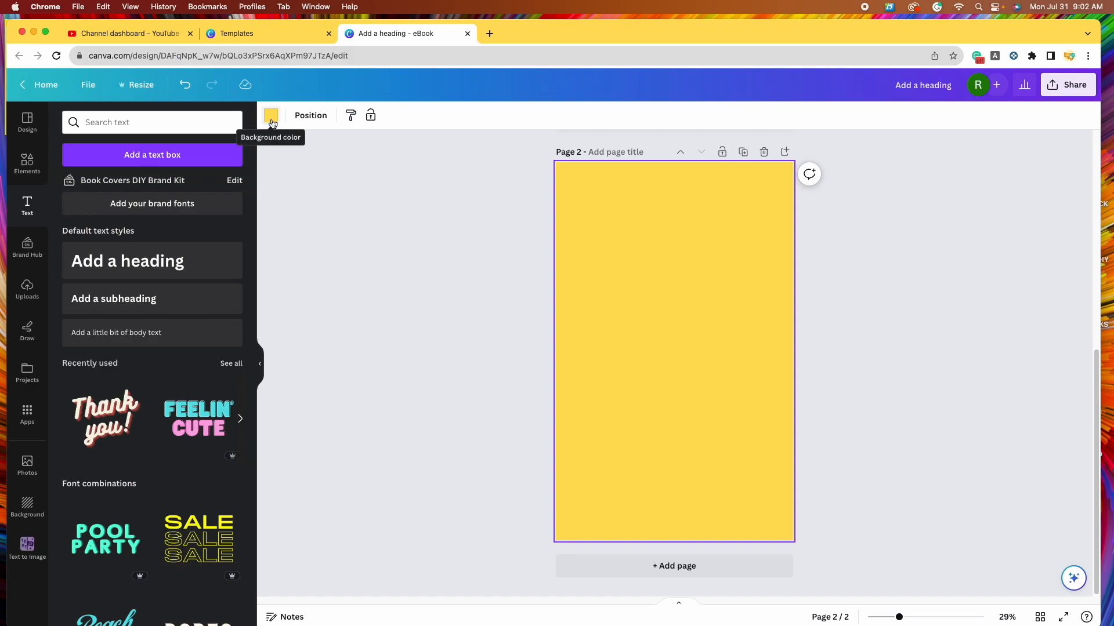
{"action": "scroll", "coordinate": [614, 365], "scroll_direction": "up", "scroll_amount": 2}
{"action": "scroll", "coordinate": [609, 372], "scroll_direction": "down", "scroll_amount": 1}
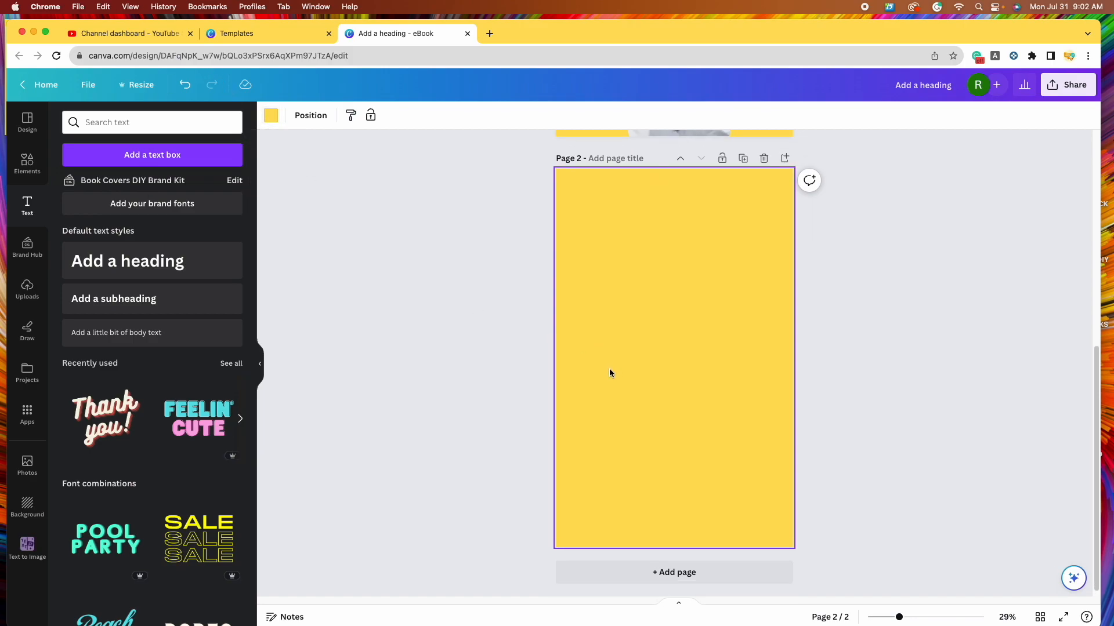
{"action": "left_click", "coordinate": [271, 116]}
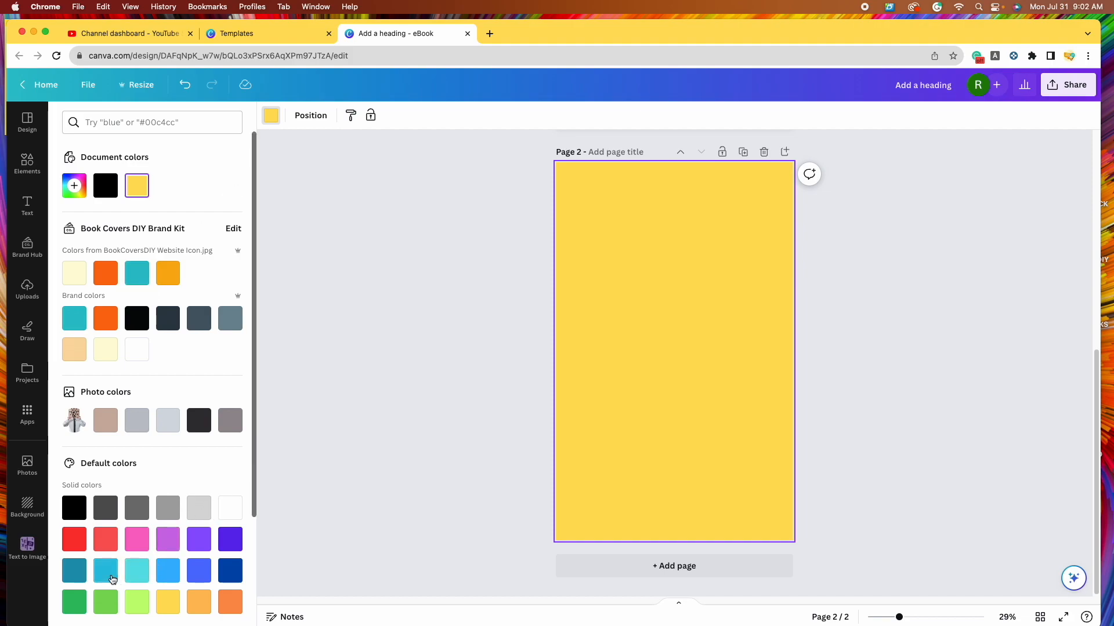
{"action": "left_click", "coordinate": [137, 570]}
{"action": "left_click", "coordinate": [167, 576]}
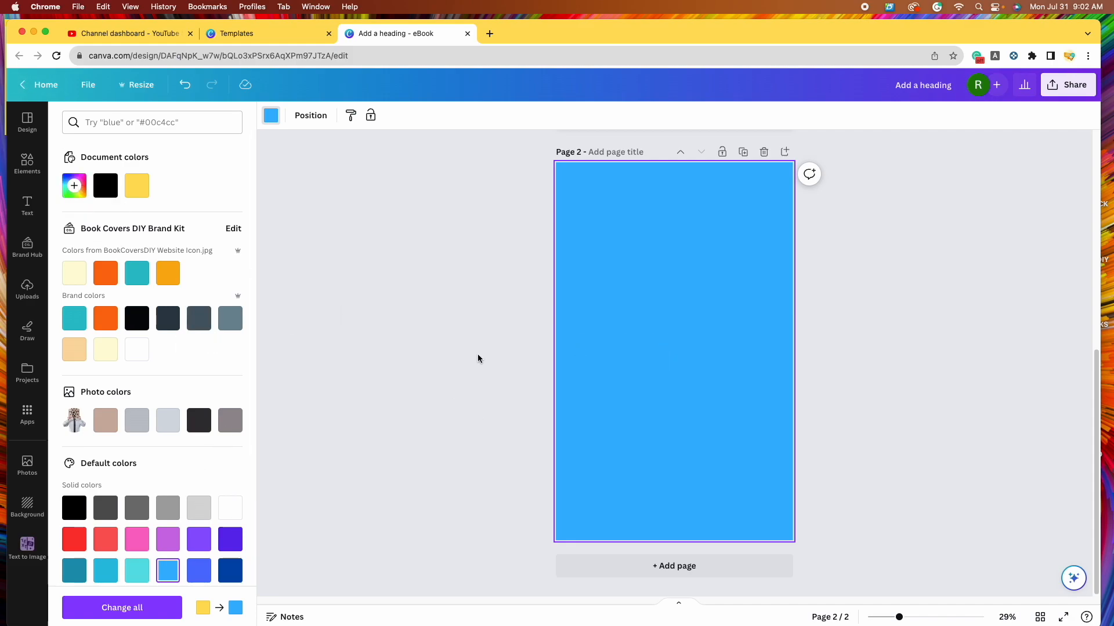
{"action": "scroll", "coordinate": [687, 345], "scroll_direction": "up", "scroll_amount": 2}
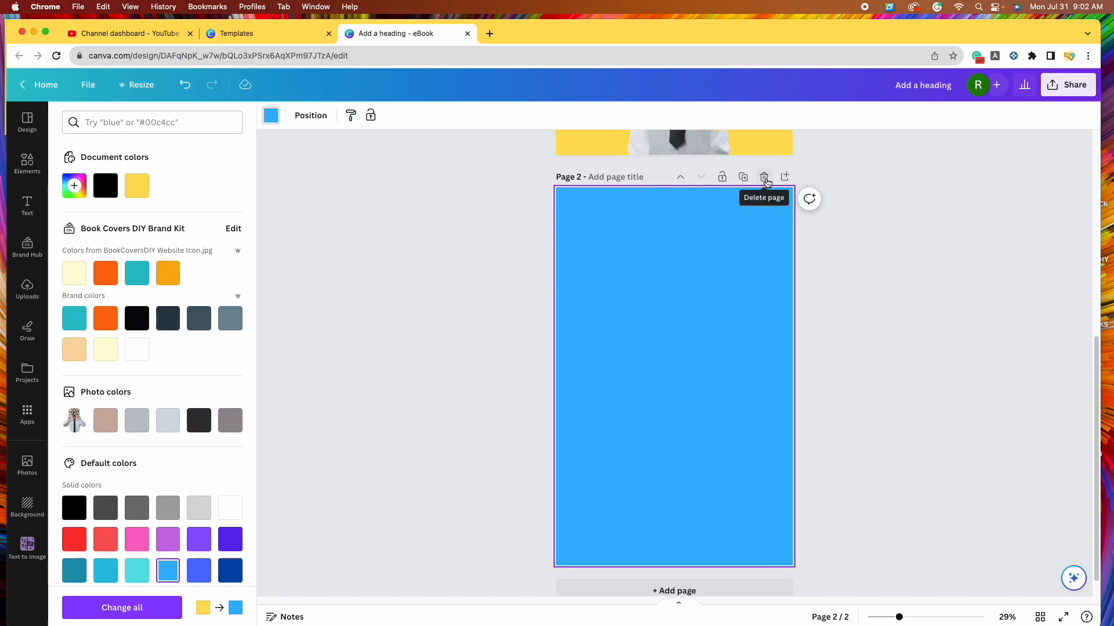
{"action": "left_click", "coordinate": [765, 178]}
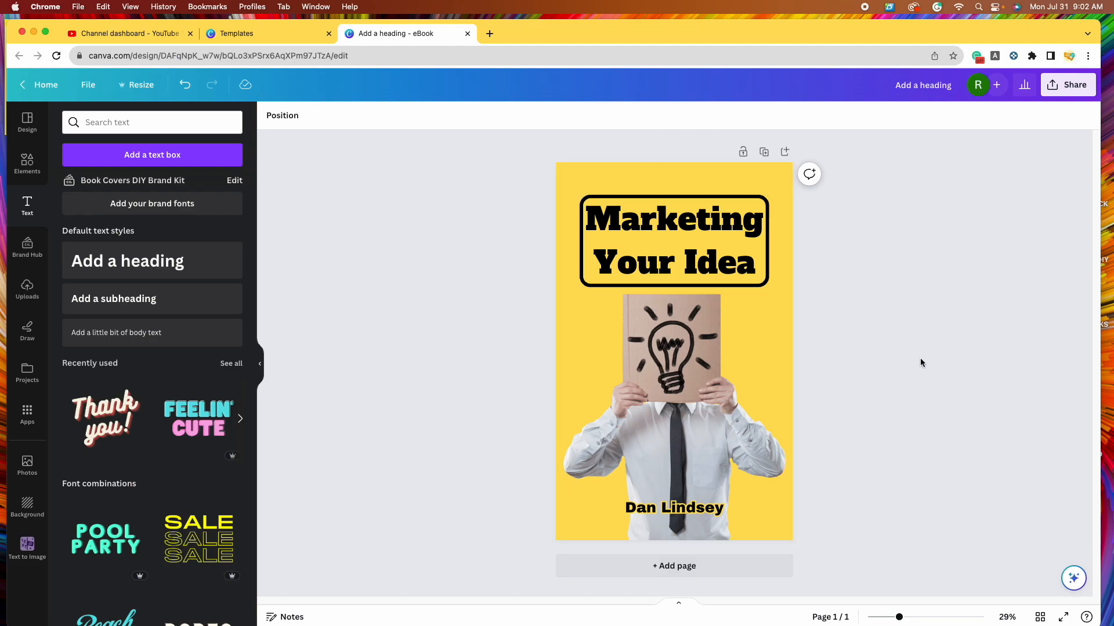
- Duplicate the Marketing Your Idea cover onto page 2 and select the copy's heading group
{"action": "left_click", "coordinate": [764, 154]}
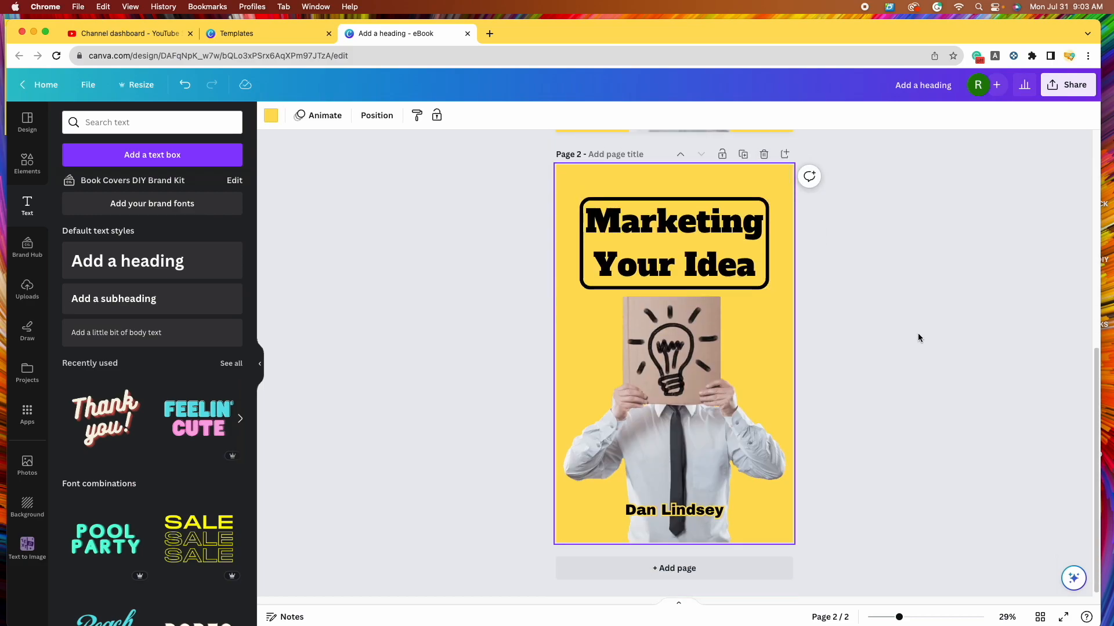
{"action": "scroll", "coordinate": [816, 335], "scroll_direction": "up", "scroll_amount": 10}
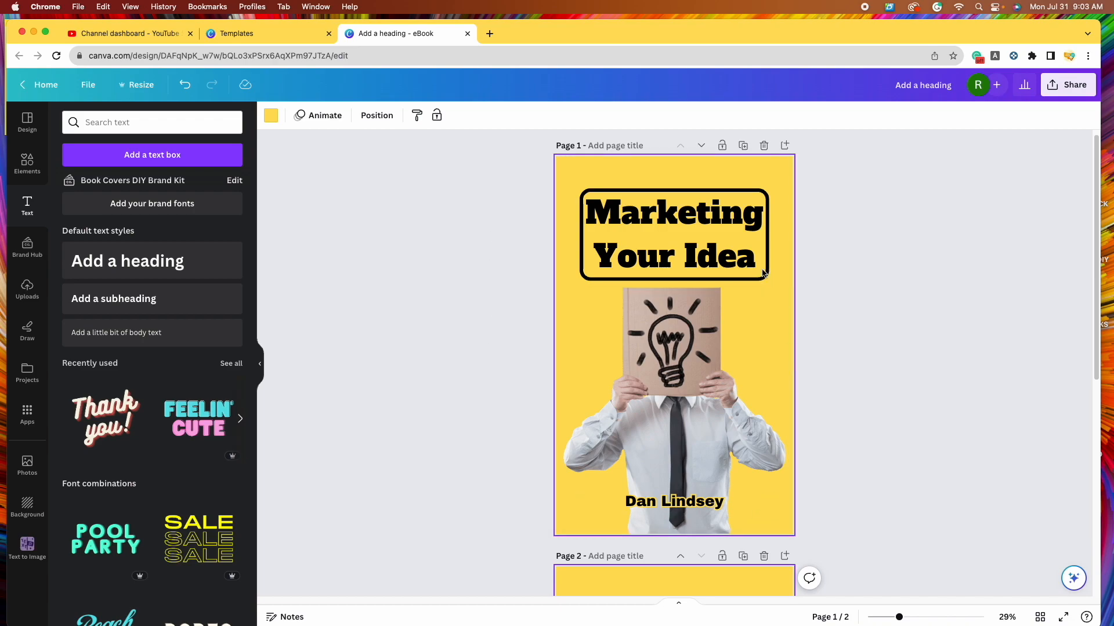
{"action": "scroll", "coordinate": [848, 475], "scroll_direction": "down", "scroll_amount": 10}
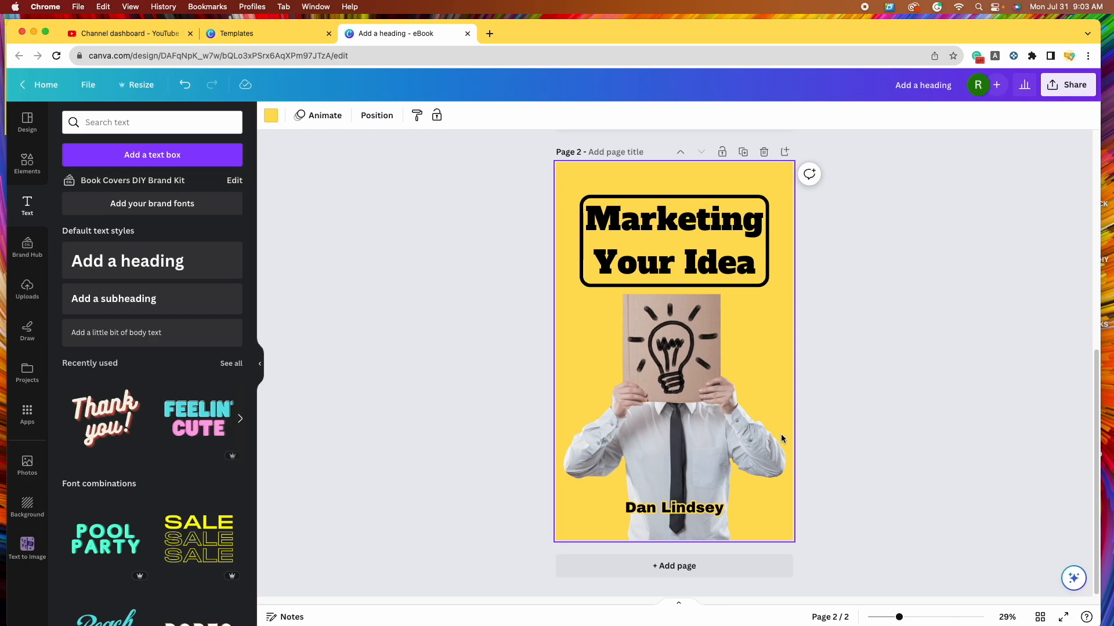
{"action": "scroll", "coordinate": [781, 433], "scroll_direction": "up", "scroll_amount": 10}
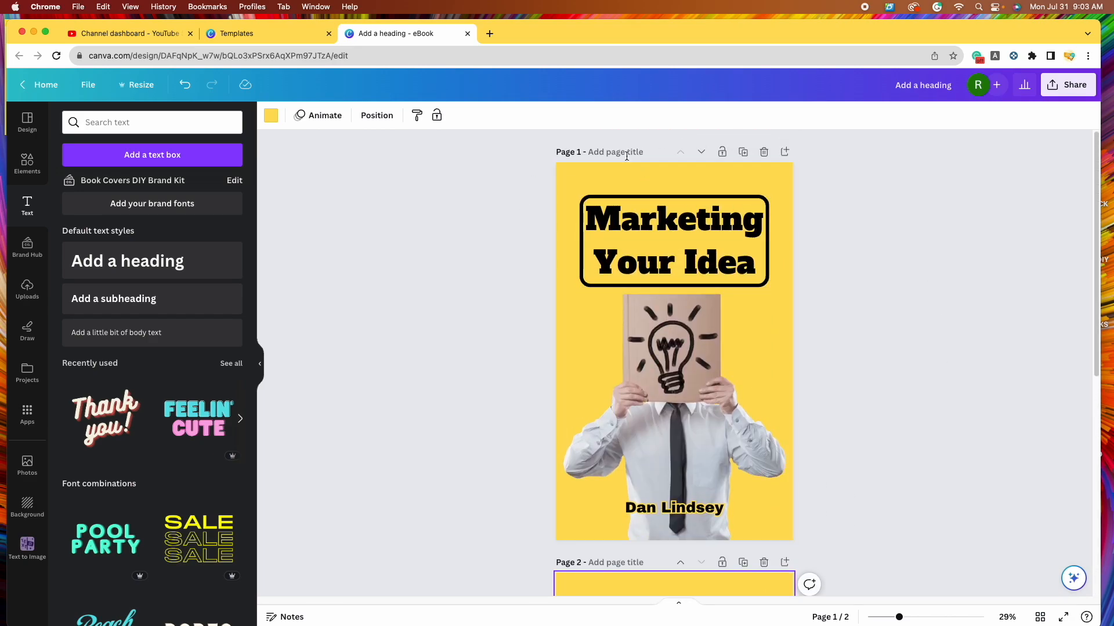
{"action": "scroll", "coordinate": [488, 316], "scroll_direction": "down", "scroll_amount": 1}
{"action": "scroll", "coordinate": [488, 317], "scroll_direction": "down", "scroll_amount": 5}
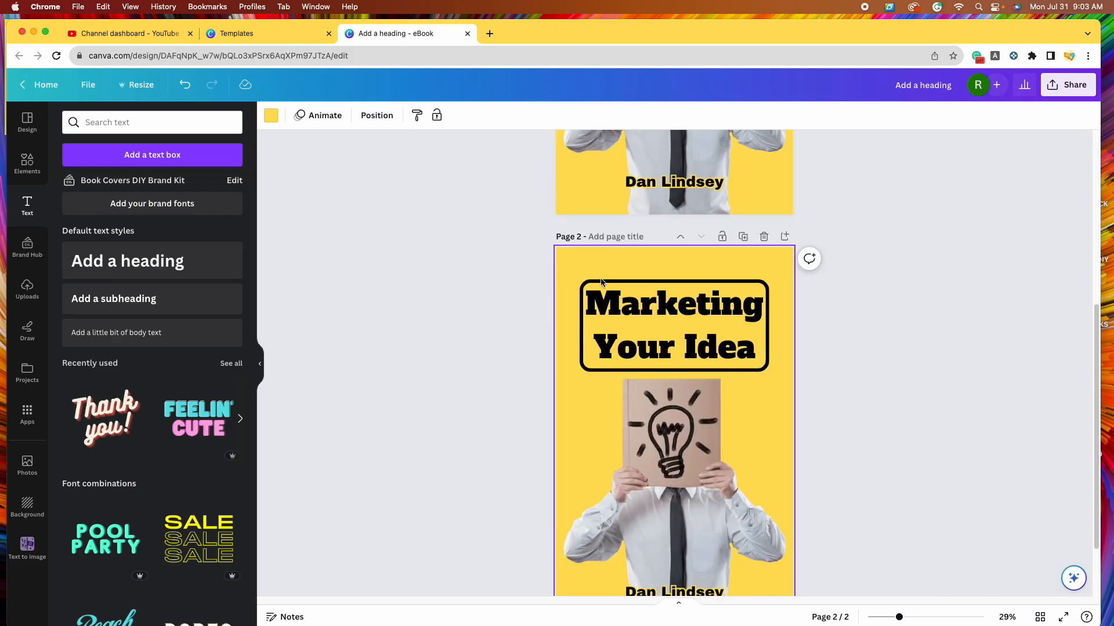
{"action": "scroll", "coordinate": [923, 436], "scroll_direction": "down", "scroll_amount": 2}
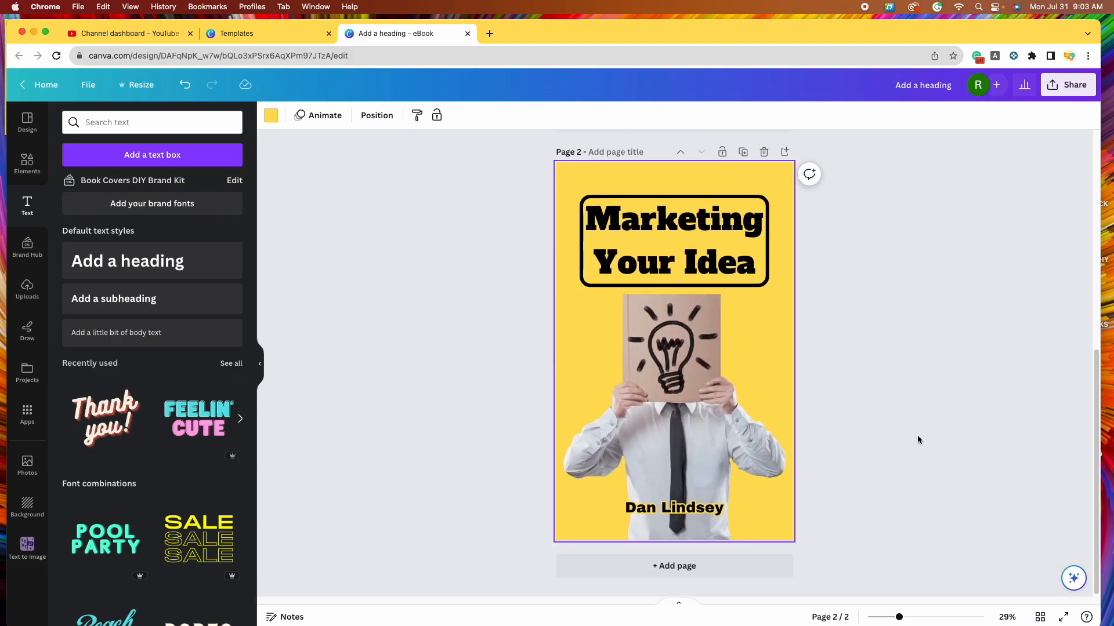
{"action": "left_click", "coordinate": [760, 200]}
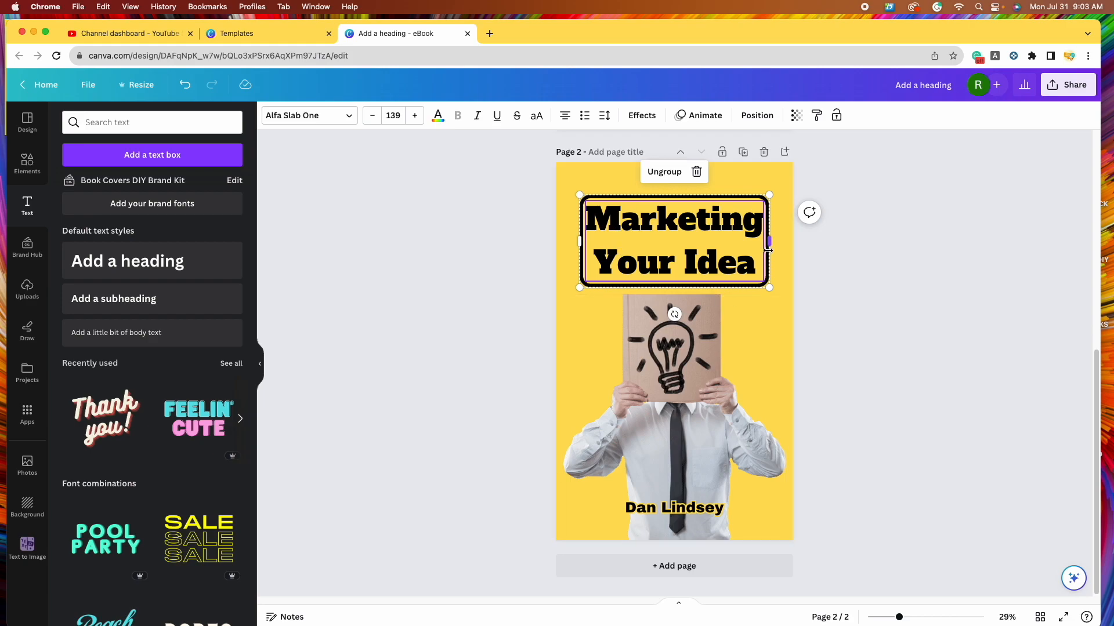
- Ungroup the page-2 heading, delete its black rounded frame and re-centre the title text
{"action": "left_click", "coordinate": [664, 172]}
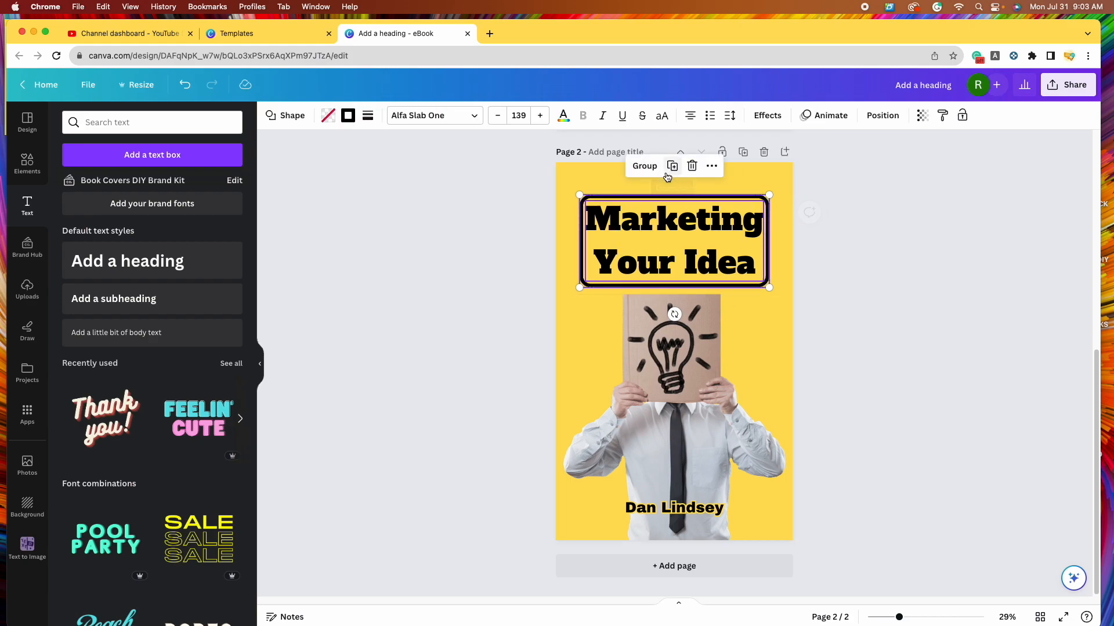
{"action": "left_click", "coordinate": [894, 302]}
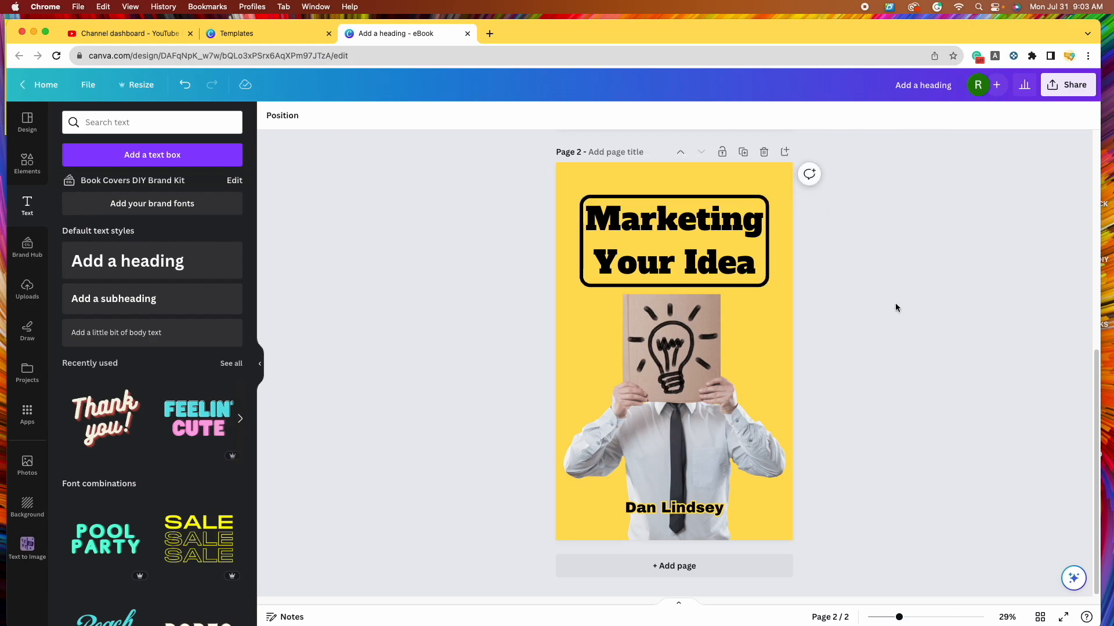
{"action": "left_click", "coordinate": [665, 230]}
{"action": "left_click_drag", "start_coordinate": [667, 240], "coordinate": [666, 280]}
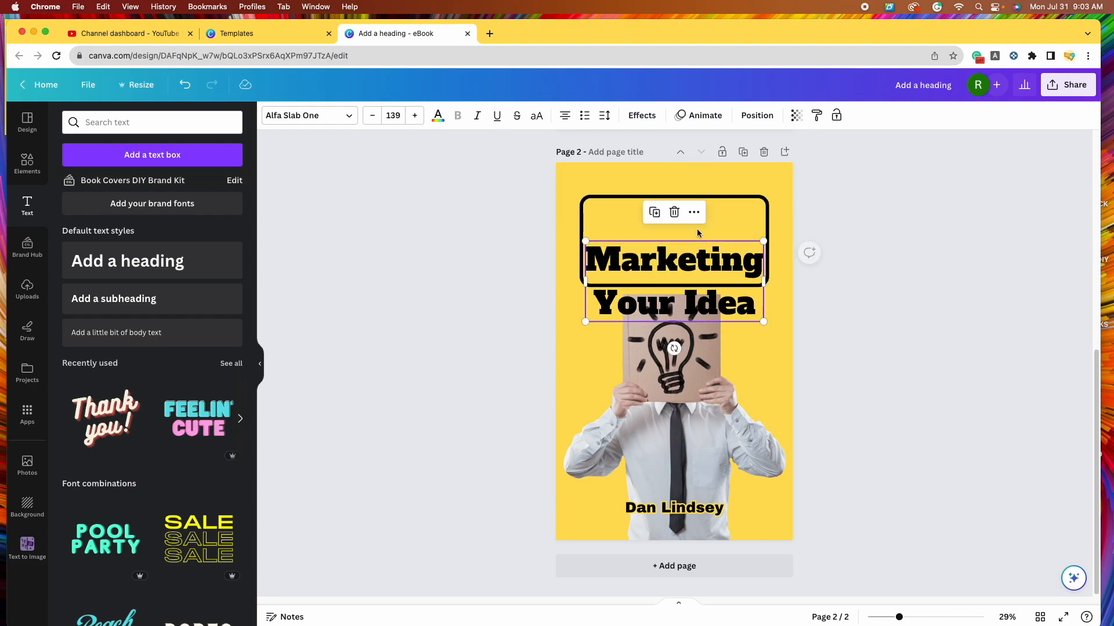
{"action": "left_click", "coordinate": [728, 198]}
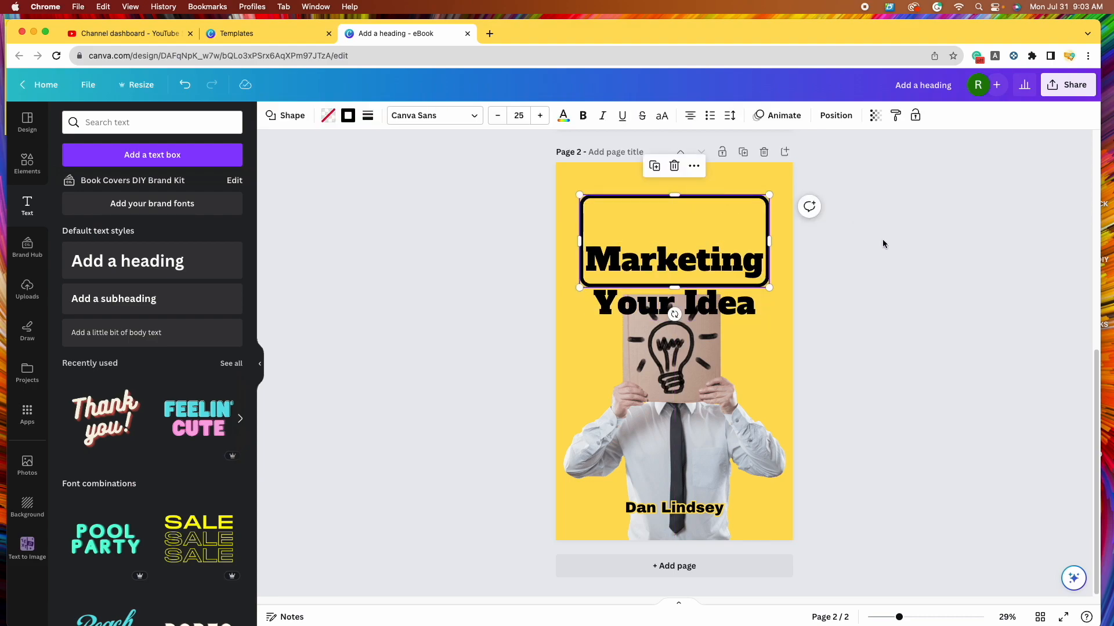
{"action": "left_click", "coordinate": [674, 167]}
{"action": "left_click_drag", "start_coordinate": [680, 257], "coordinate": [672, 214]}
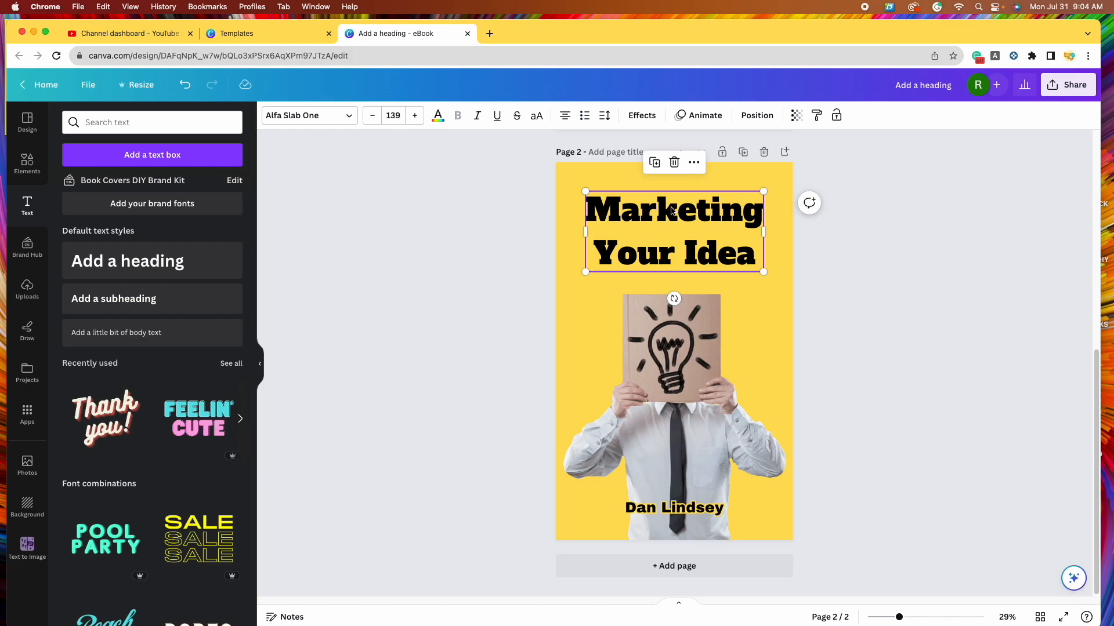
- Put Marketing, Your and Idea on separate left-aligned lines, shifted toward the left edge
{"action": "left_click", "coordinate": [684, 255]}
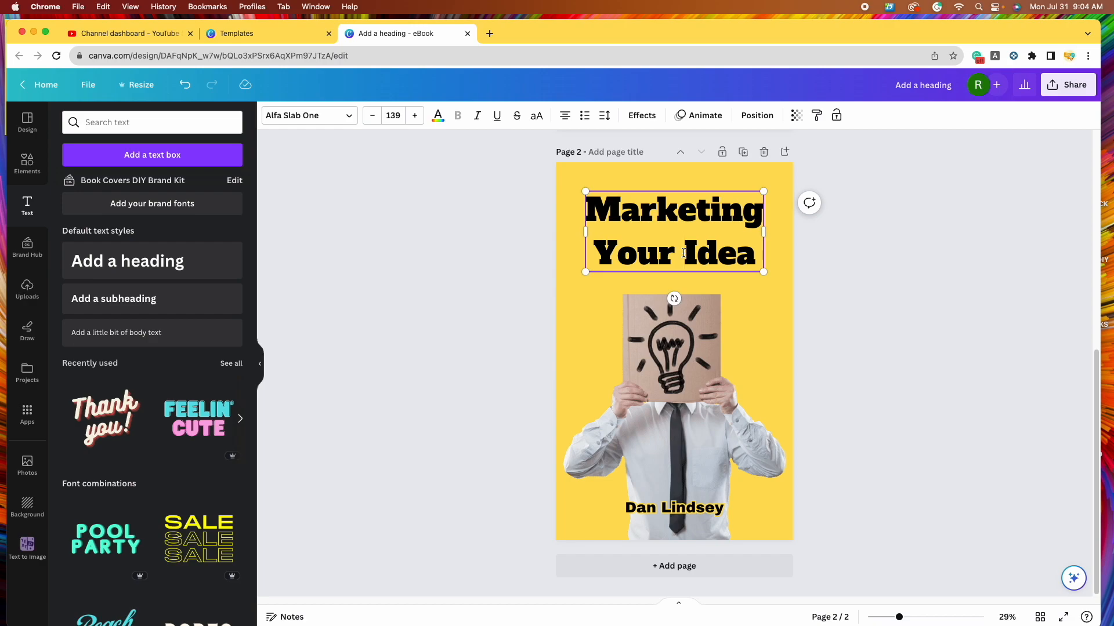
{"action": "key", "text": "Return"}
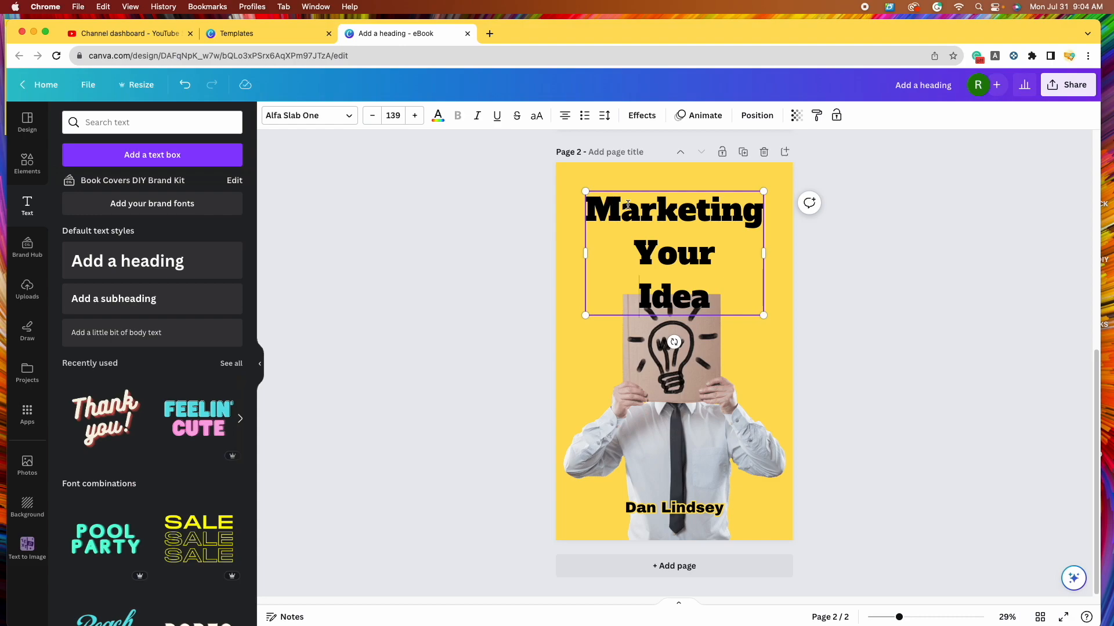
{"action": "left_click", "coordinate": [565, 116]}
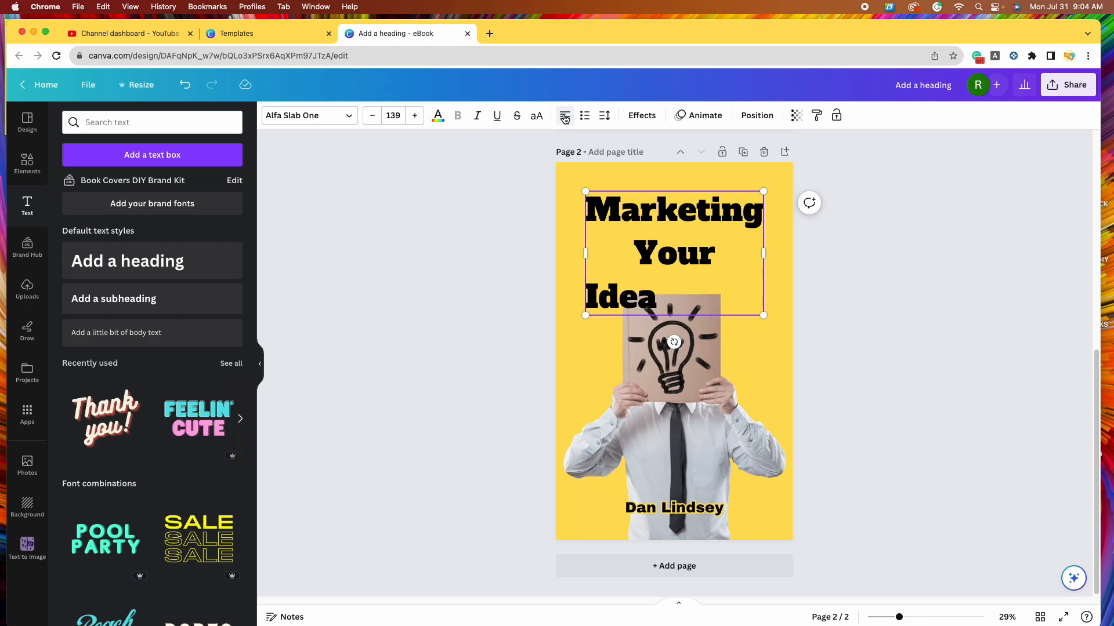
{"action": "left_click", "coordinate": [565, 116]}
{"action": "left_click", "coordinate": [565, 116]}
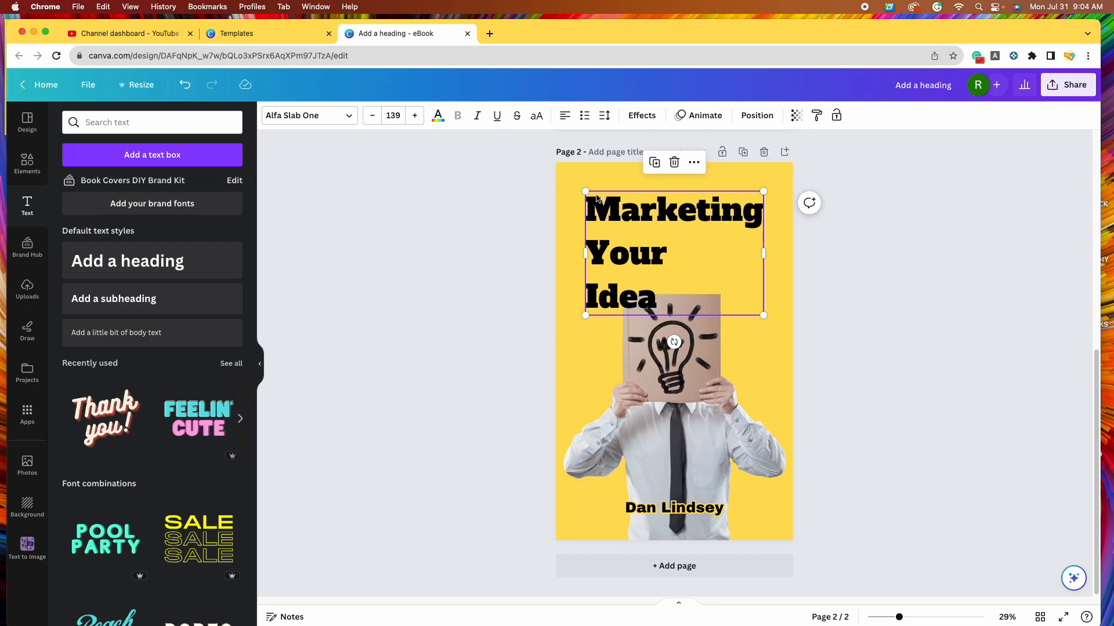
{"action": "left_click_drag", "start_coordinate": [677, 242], "coordinate": [669, 242]}
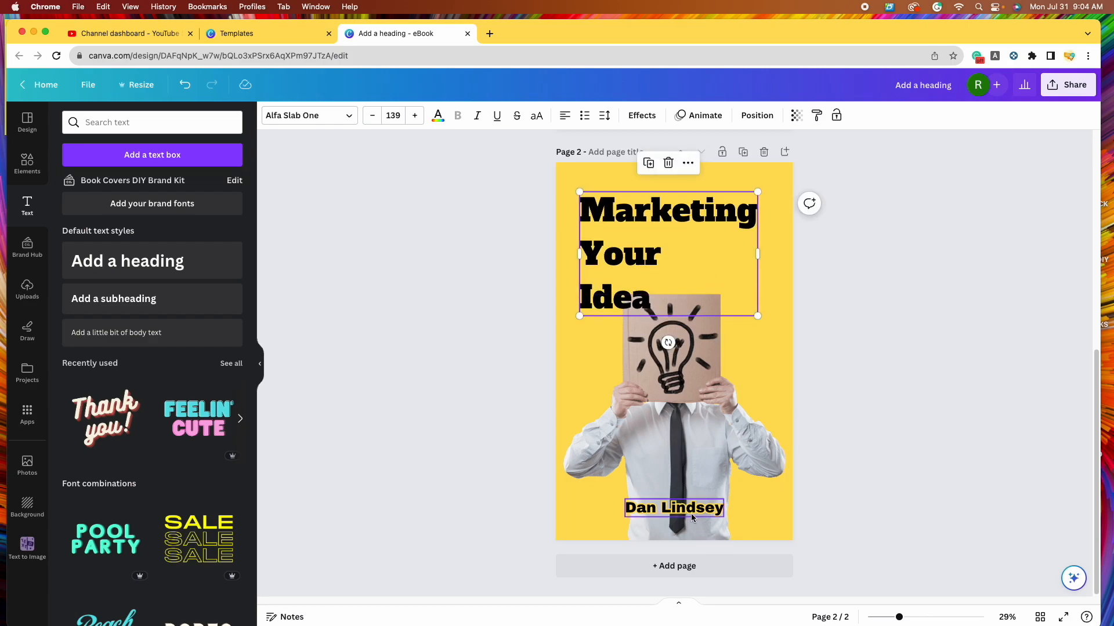
{"action": "left_click_drag", "start_coordinate": [693, 508], "coordinate": [638, 518]}
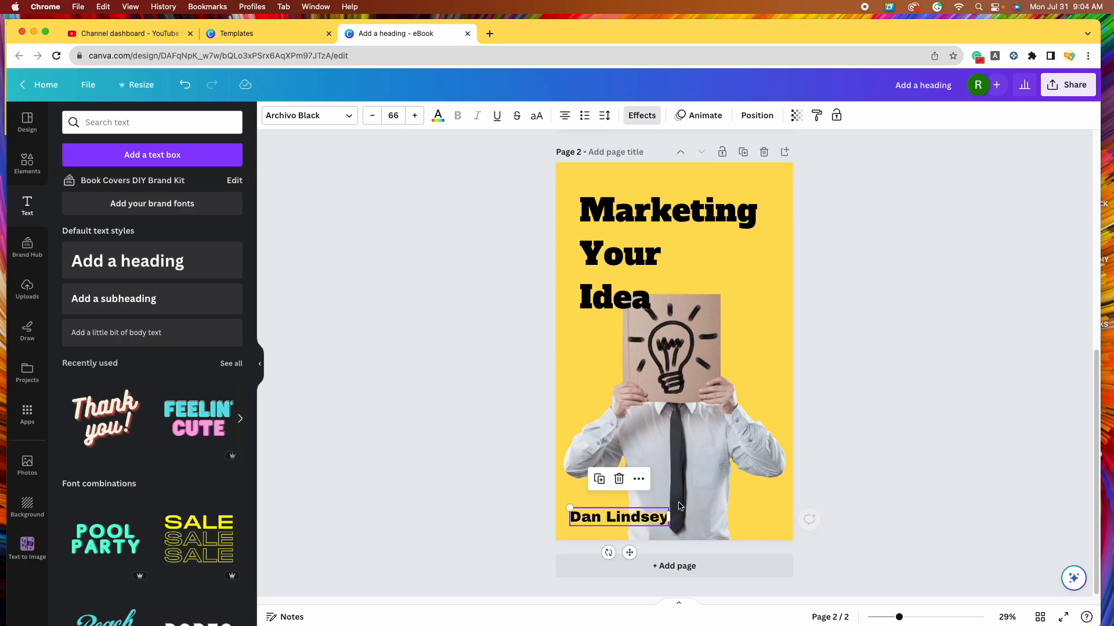
{"action": "left_click", "coordinate": [708, 356]}
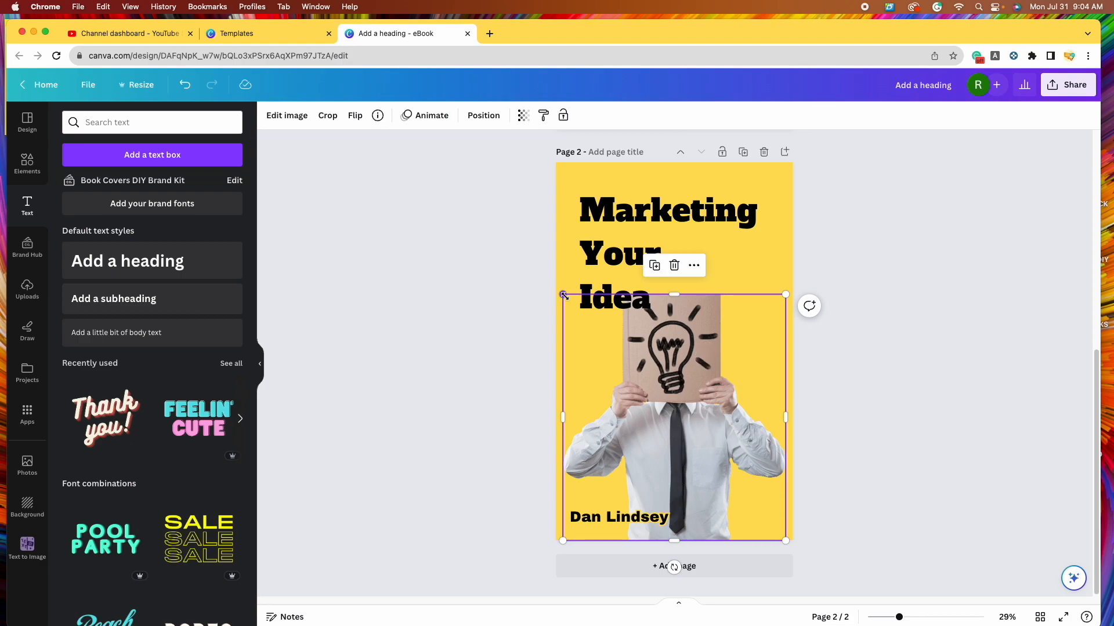
{"action": "left_click_drag", "start_coordinate": [701, 360], "coordinate": [739, 362]}
{"action": "left_click_drag", "start_coordinate": [599, 296], "coordinate": [653, 328]}
{"action": "left_click_drag", "start_coordinate": [750, 413], "coordinate": [733, 413]}
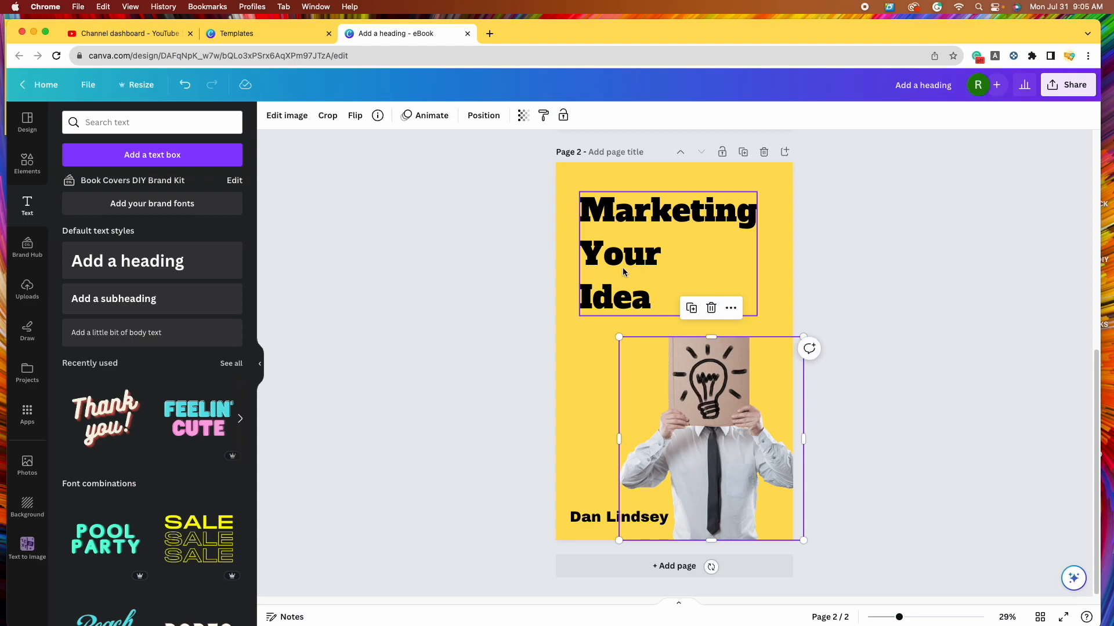
- Lower the Marketing Your Idea title and enlarge it slightly, nudging the photo right
{"action": "left_click_drag", "start_coordinate": [623, 272], "coordinate": [648, 297]}
{"action": "left_click_drag", "start_coordinate": [757, 269], "coordinate": [769, 272]}
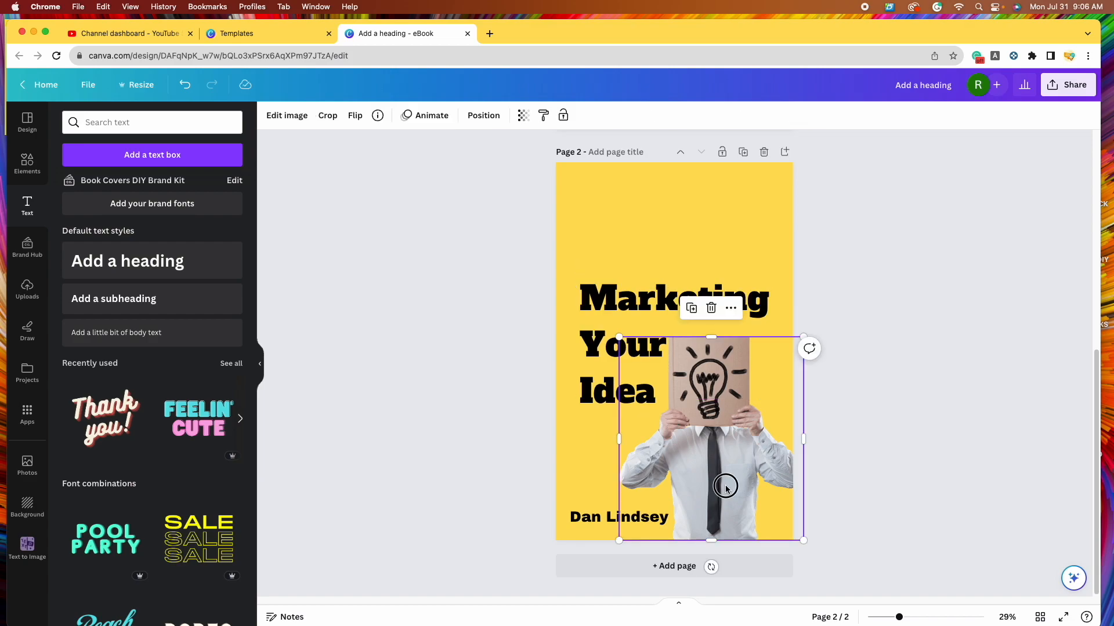
{"action": "left_click_drag", "start_coordinate": [726, 488], "coordinate": [735, 485]}
{"action": "left_click", "coordinate": [558, 185]}
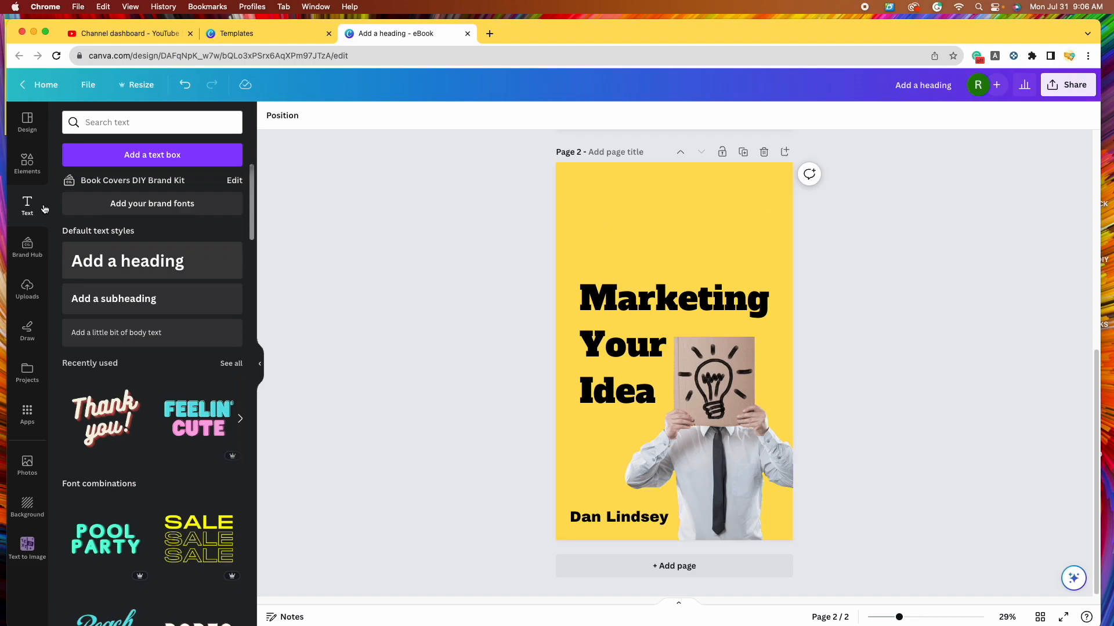
- Add a square shape coloured black with corner rounding set to 0
{"action": "left_click", "coordinate": [26, 165]}
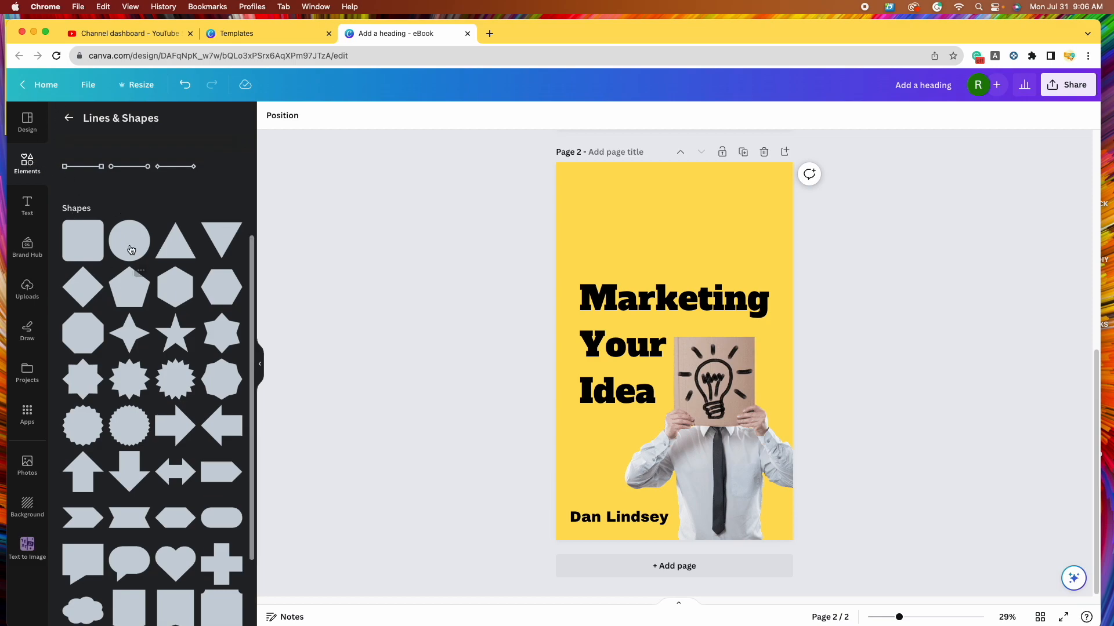
{"action": "left_click", "coordinate": [69, 118]}
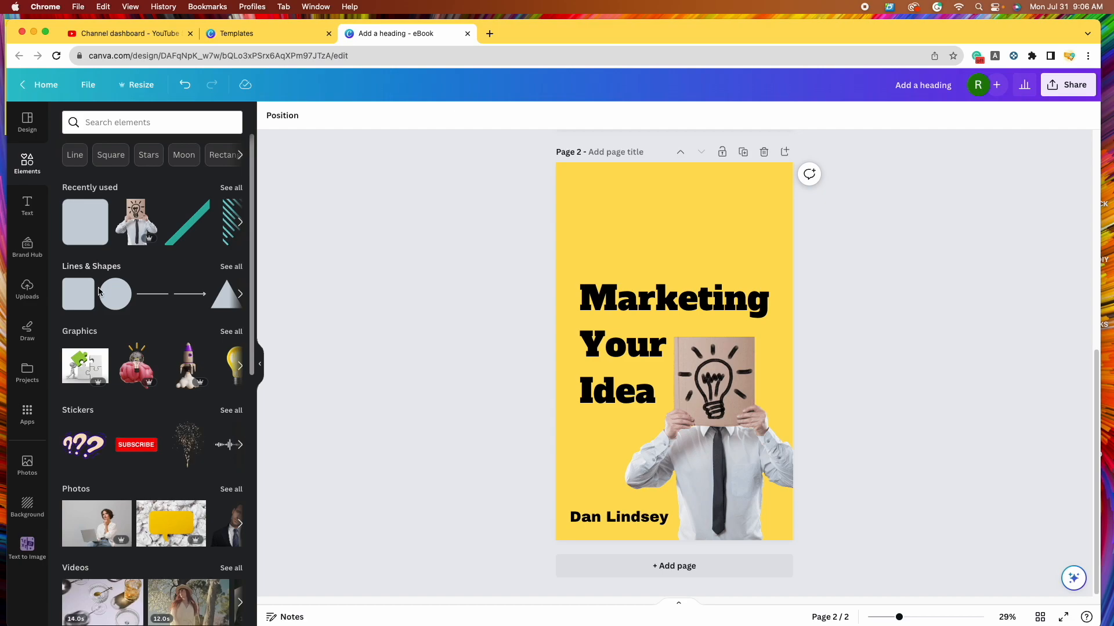
{"action": "left_click", "coordinate": [239, 268]}
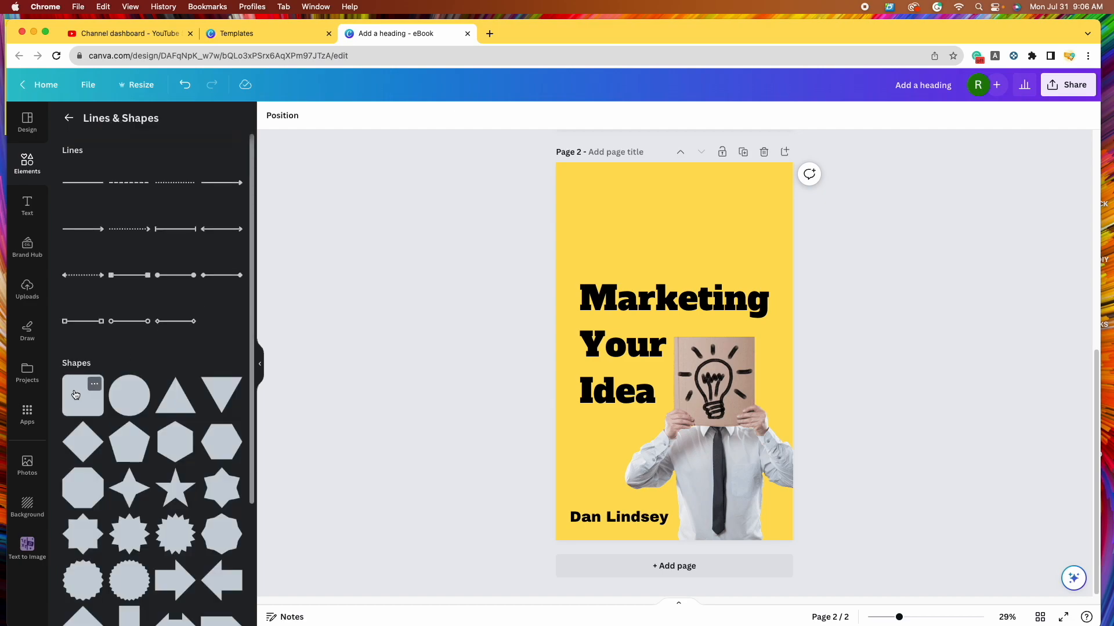
{"action": "left_click", "coordinate": [76, 397]}
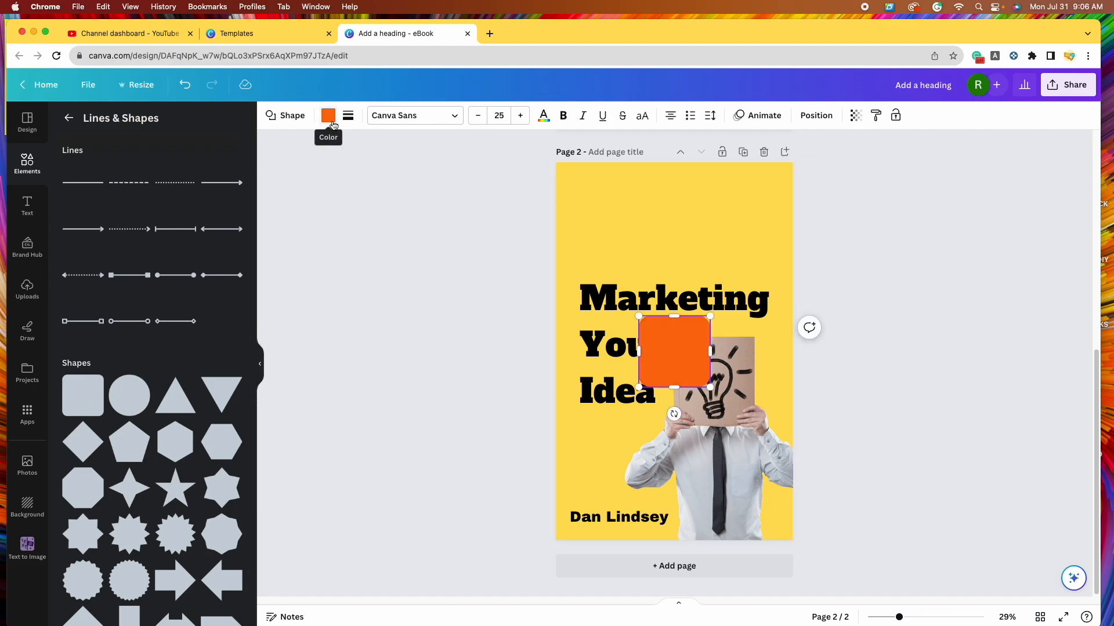
{"action": "left_click_drag", "start_coordinate": [681, 347], "coordinate": [688, 219]}
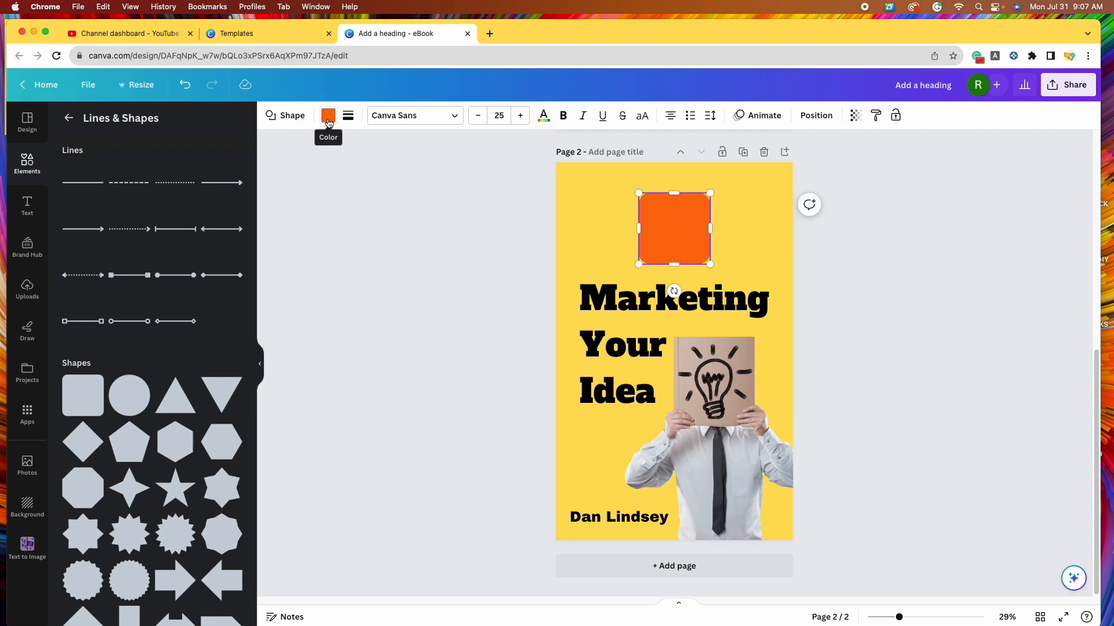
{"action": "left_click", "coordinate": [328, 119]}
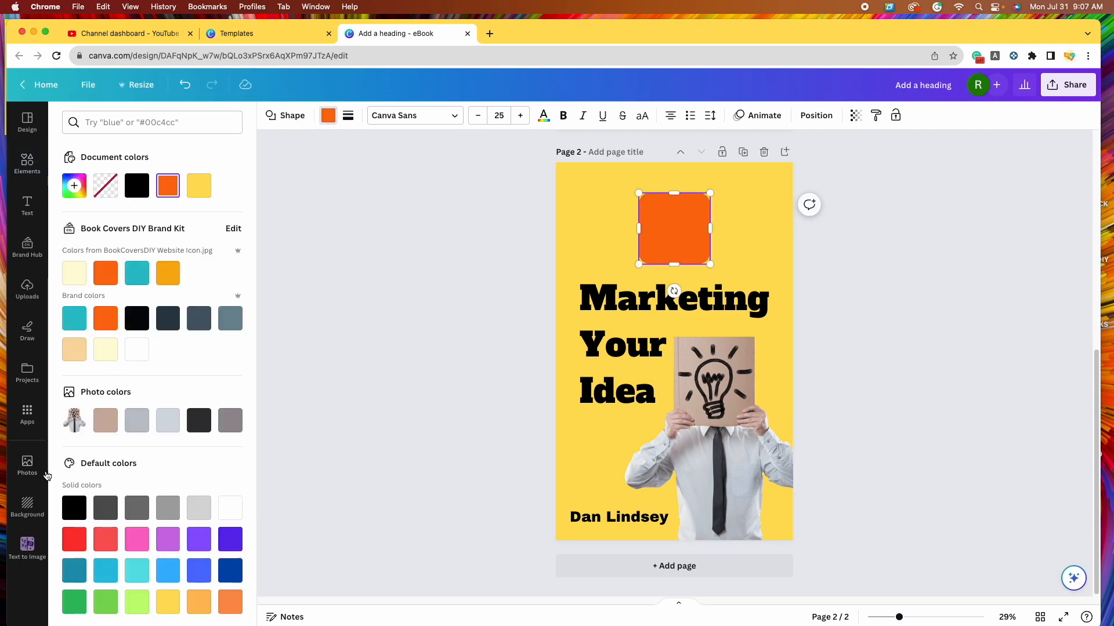
{"action": "left_click", "coordinate": [74, 510]}
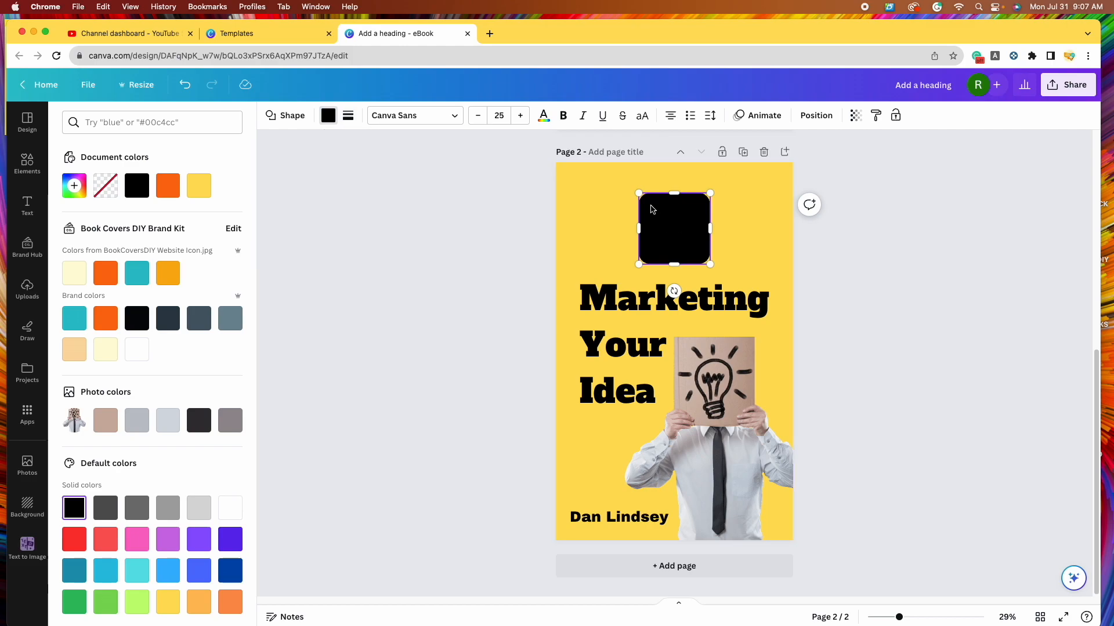
{"action": "left_click", "coordinate": [349, 118]}
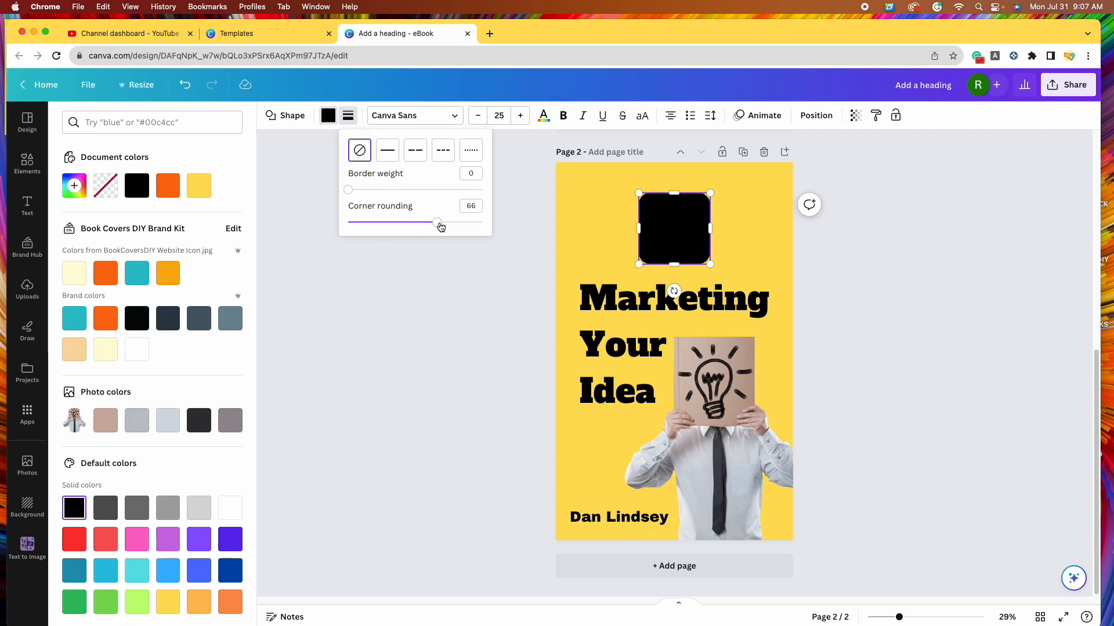
{"action": "left_click_drag", "start_coordinate": [441, 227], "coordinate": [336, 220]}
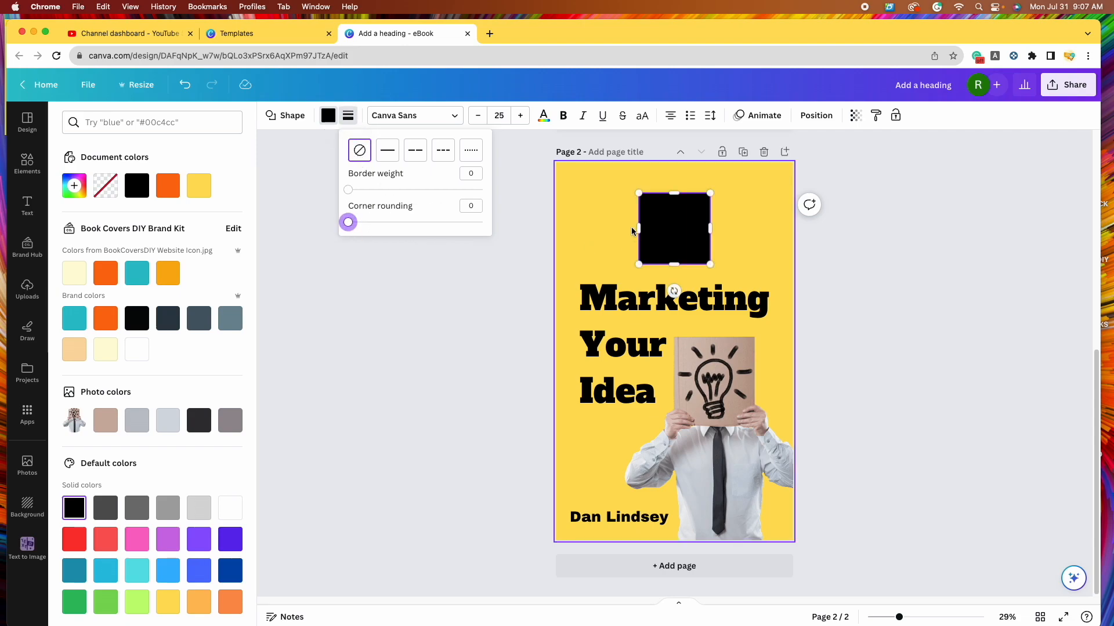
{"action": "left_click", "coordinate": [526, 284]}
{"action": "left_click", "coordinate": [527, 284]}
{"action": "left_click", "coordinate": [1026, 348]}
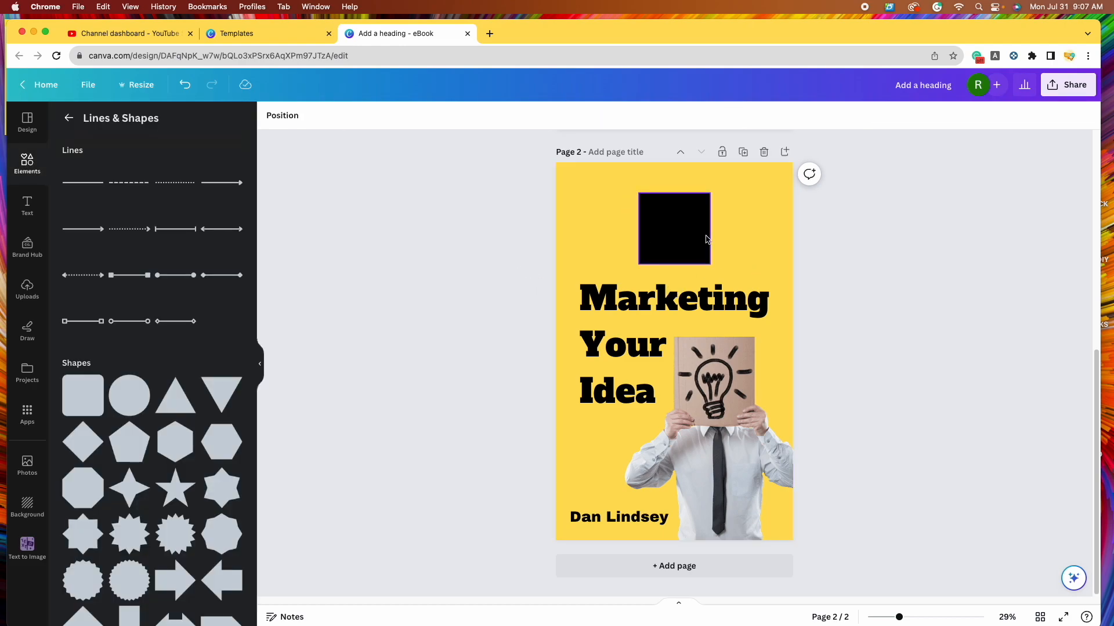
- Move the black square to the top edge and stretch it into a full-width band
{"action": "left_click_drag", "start_coordinate": [678, 243], "coordinate": [553, 185]}
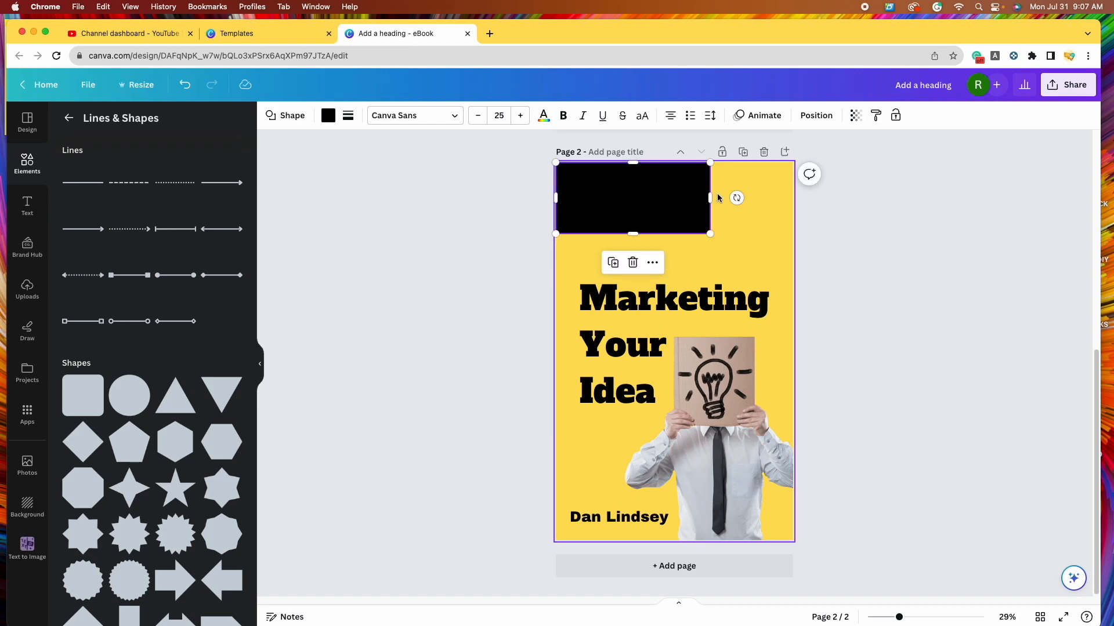
{"action": "left_click_drag", "start_coordinate": [710, 198], "coordinate": [793, 207]}
{"action": "left_click_drag", "start_coordinate": [674, 234], "coordinate": [675, 243]}
{"action": "left_click", "coordinate": [914, 298]}
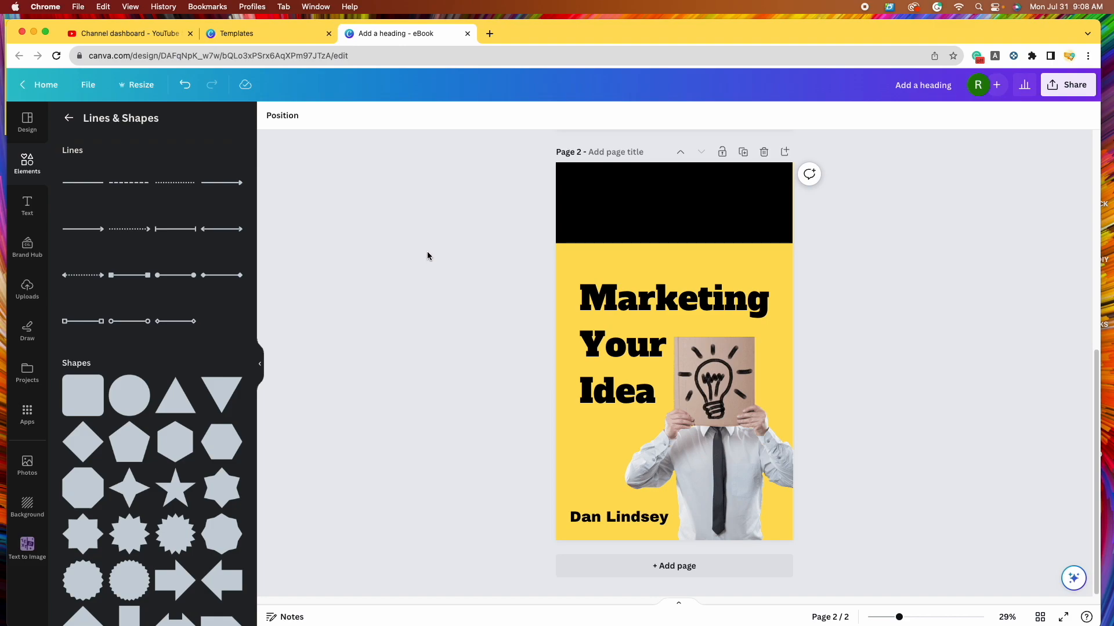
- Add a subheading text box with yellow #ffde59 text colour
{"action": "left_click", "coordinate": [28, 204]}
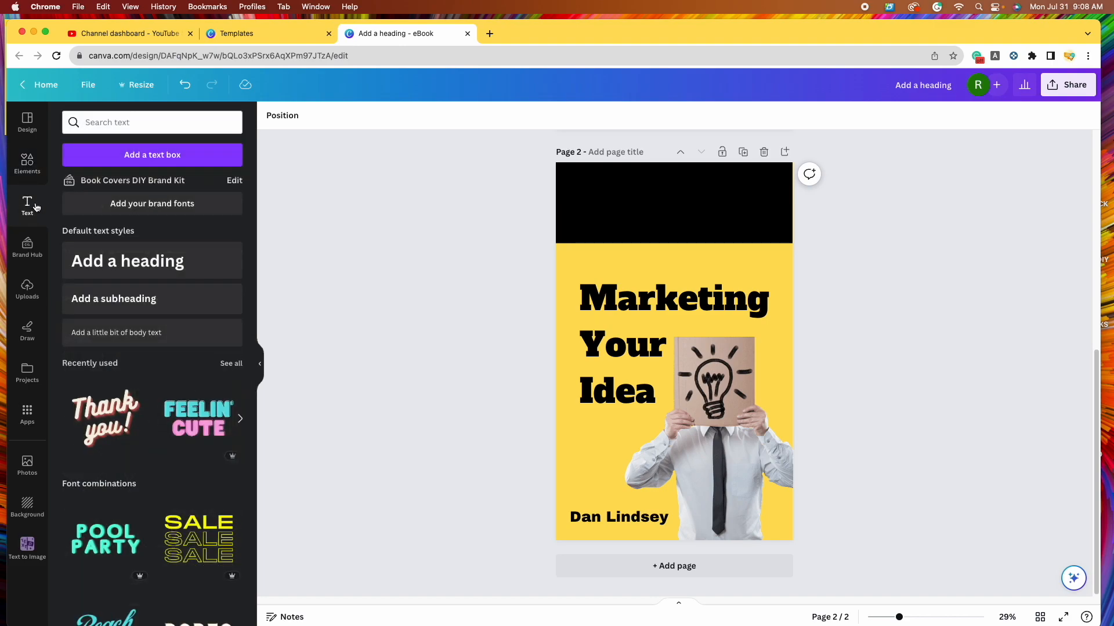
{"action": "left_click", "coordinate": [158, 302]}
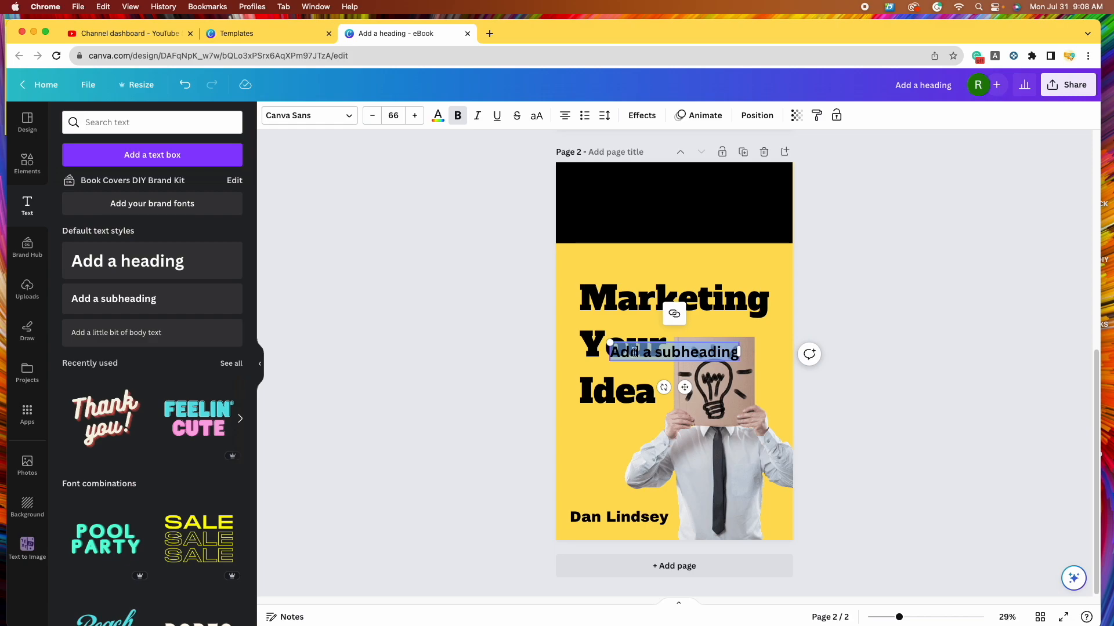
{"action": "left_click", "coordinate": [438, 118]}
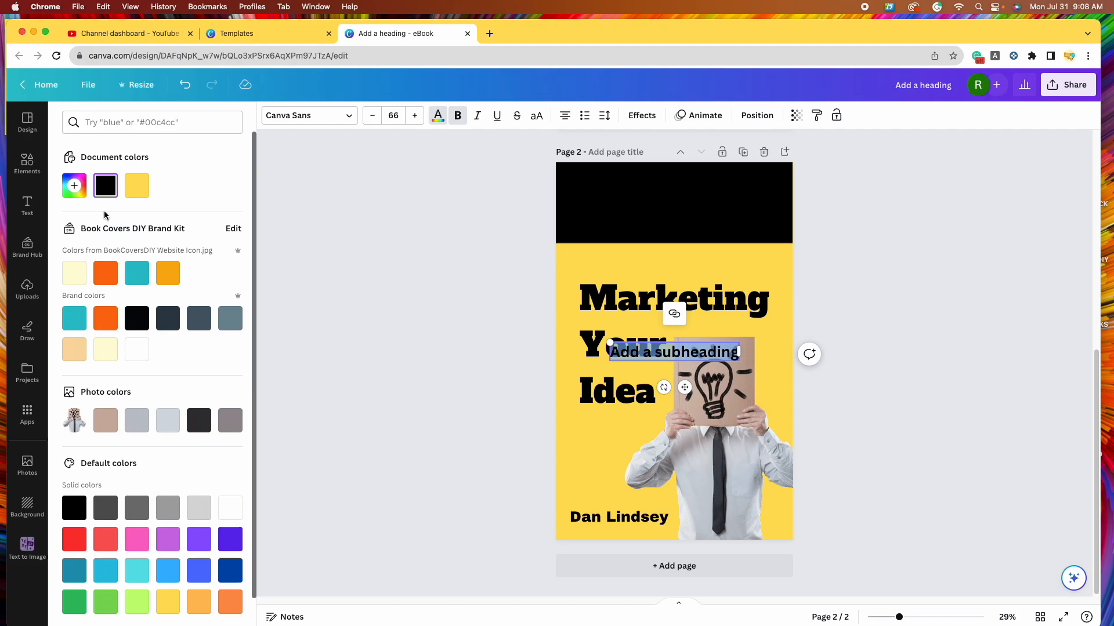
{"action": "left_click", "coordinate": [142, 190]}
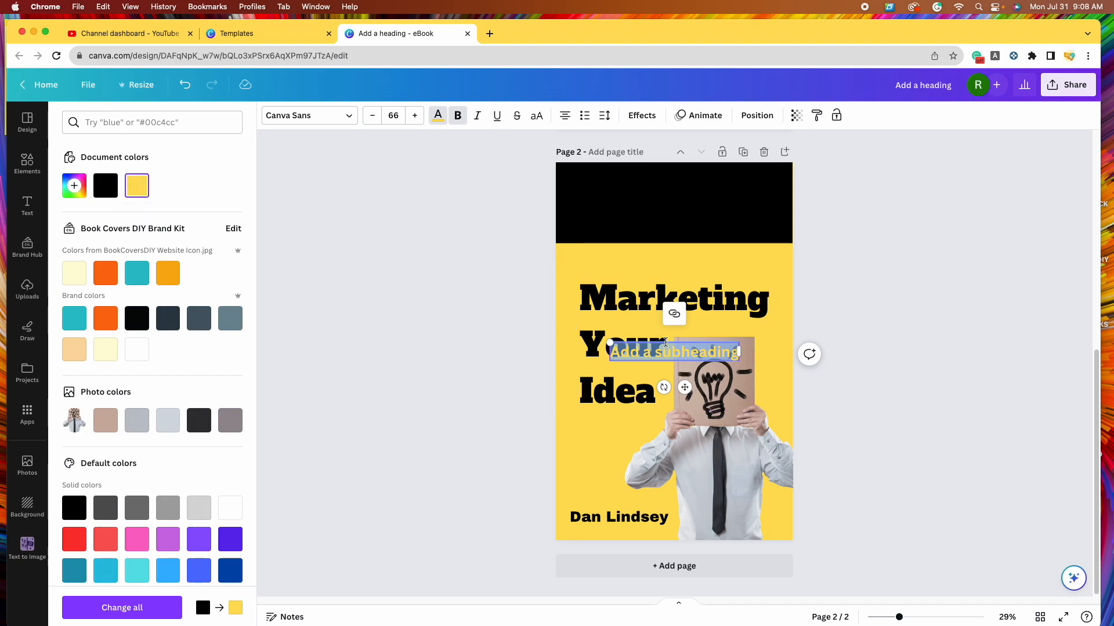
{"action": "left_click", "coordinate": [937, 306]}
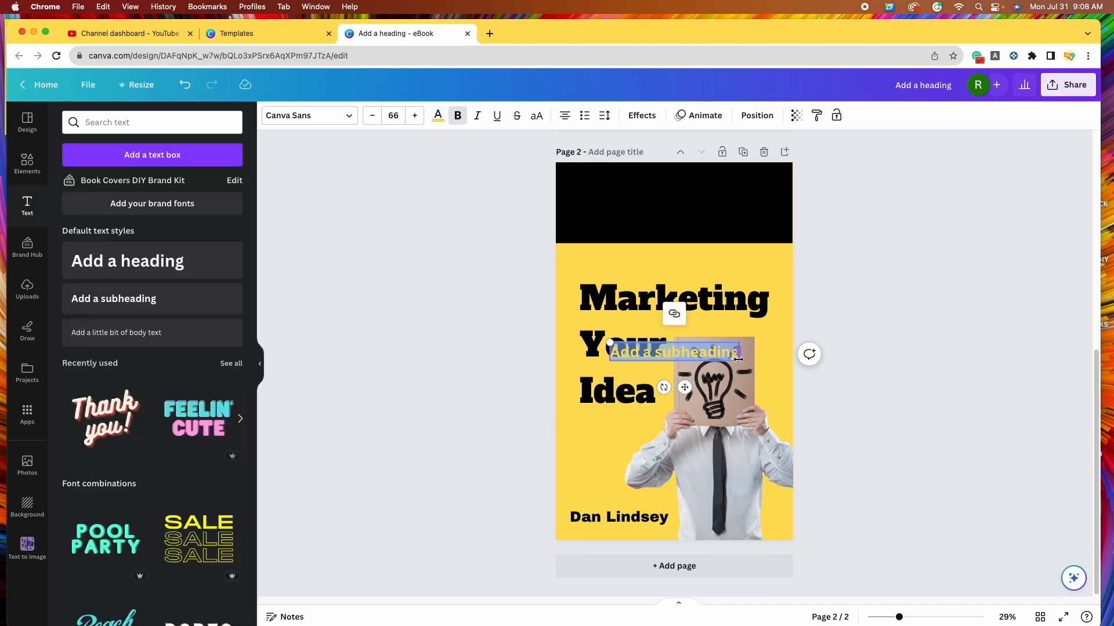
{"action": "left_click", "coordinate": [861, 348]}
- Move the subheading into the black band and type 'Build-A-Better Business Series: Book 1'
{"action": "left_click_drag", "start_coordinate": [676, 354], "coordinate": [674, 199]}
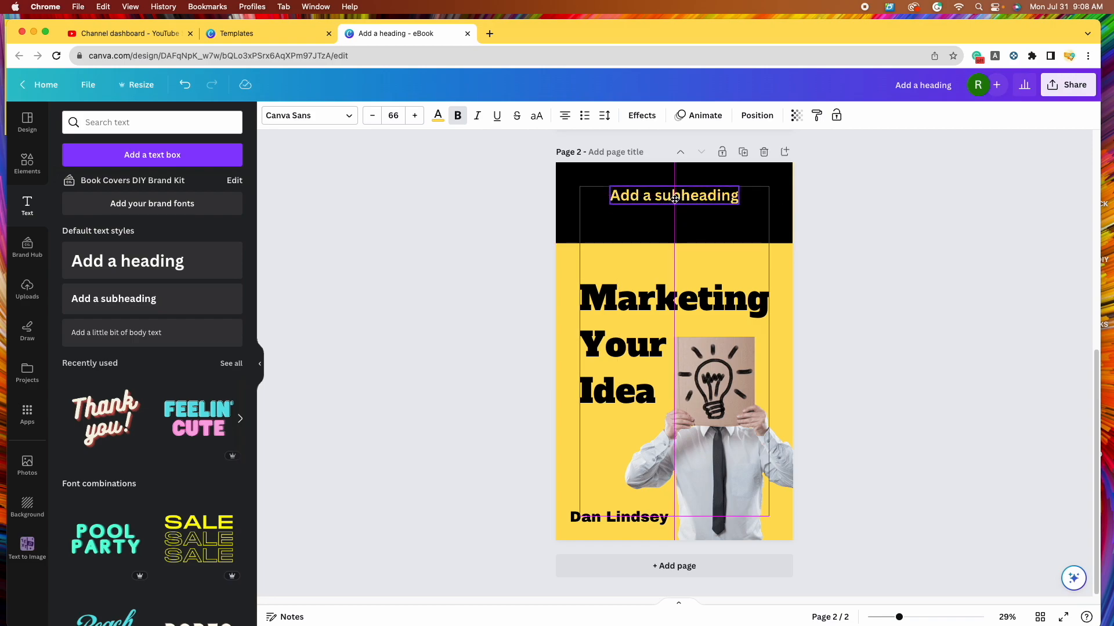
{"action": "double_click", "coordinate": [688, 195]}
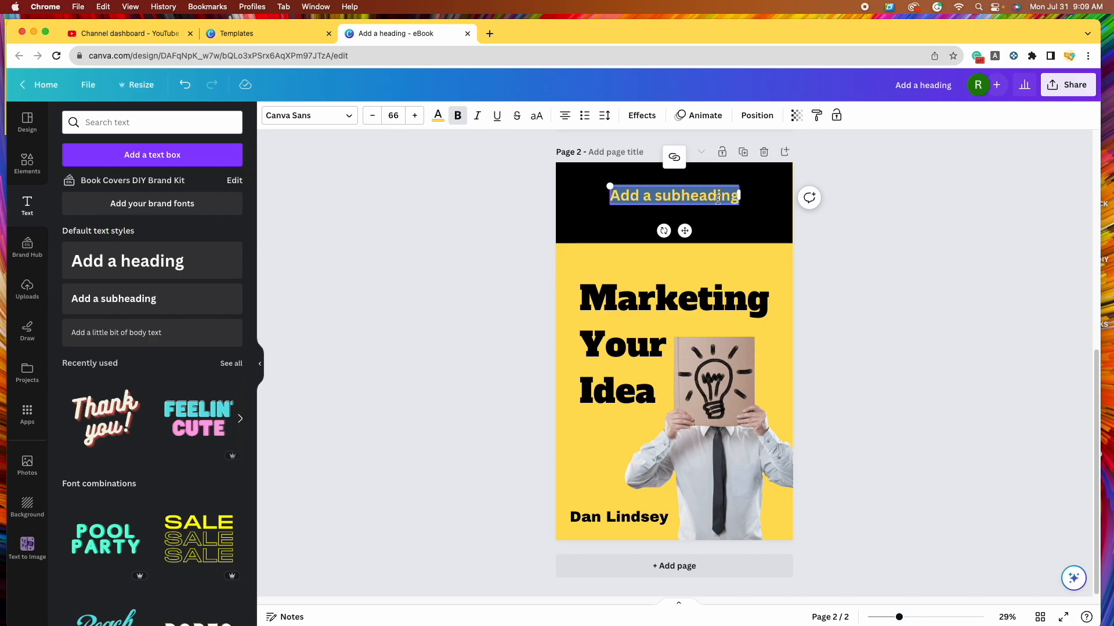
{"action": "type", "text": "Buil"}
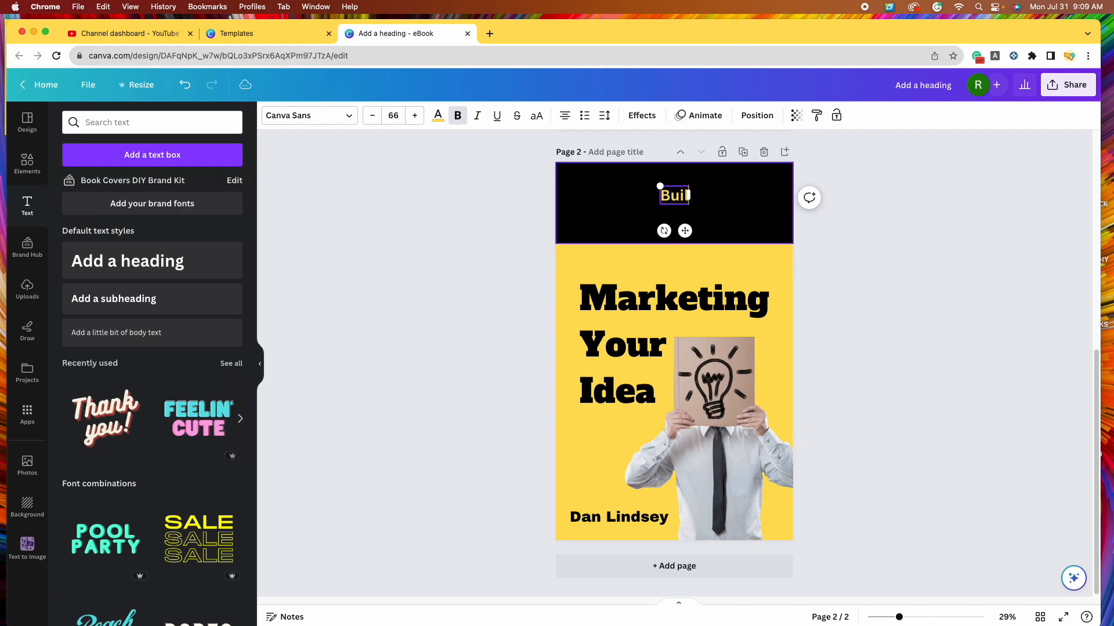
{"action": "type", "text": "d-A-Better Business Series: Book "}
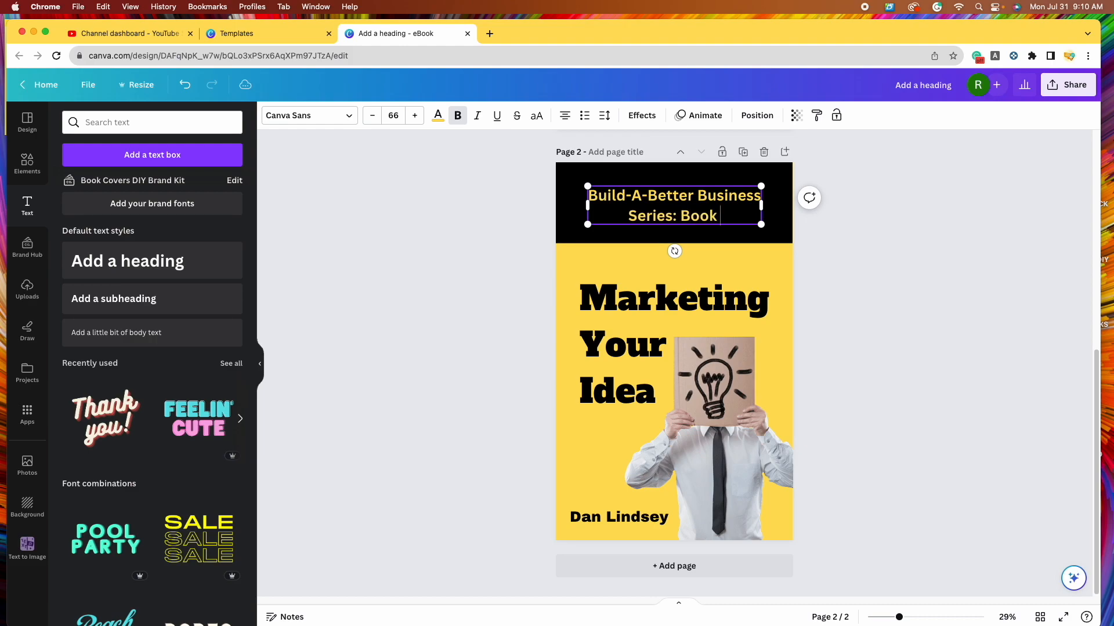
{"action": "type", "text": "1"}
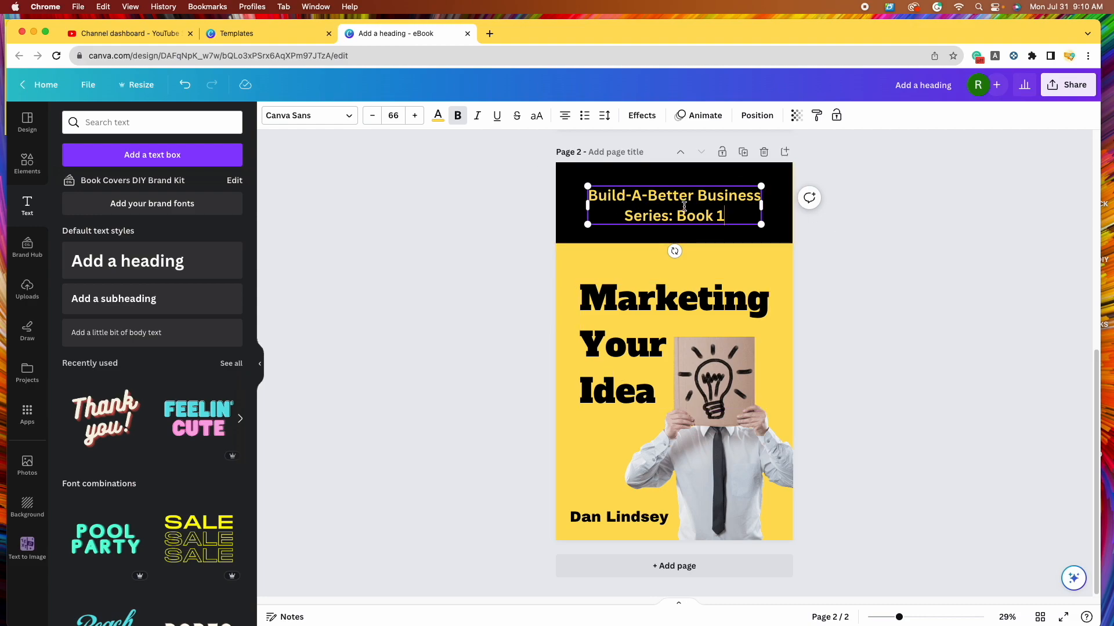
{"action": "left_click", "coordinate": [619, 519]}
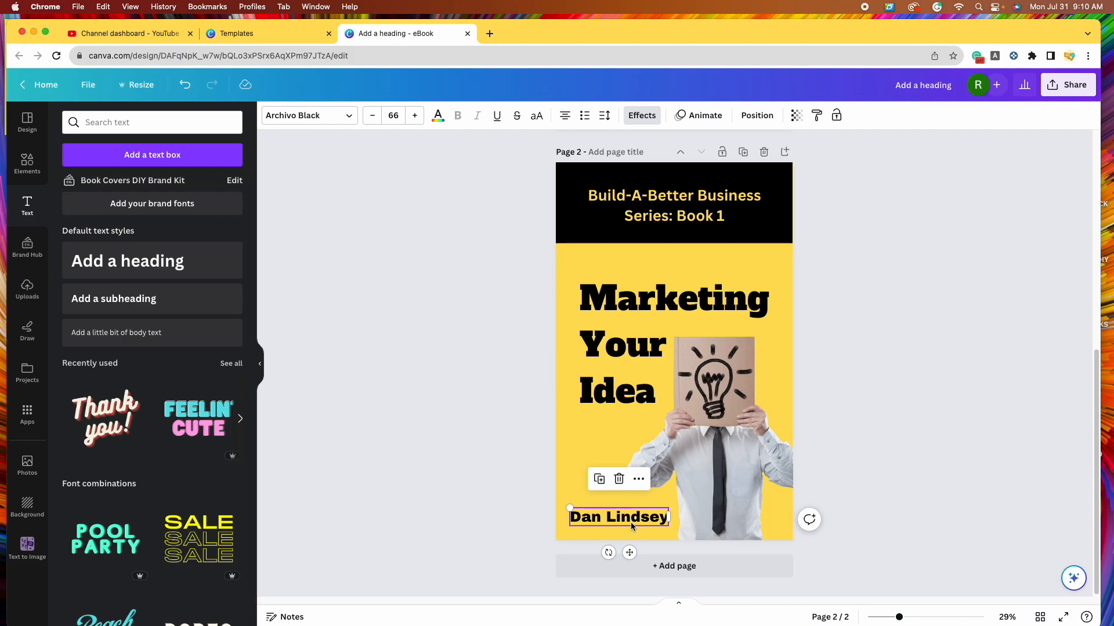
- Change the series subtitle's font to Archivo Black
{"action": "left_click", "coordinate": [695, 209]}
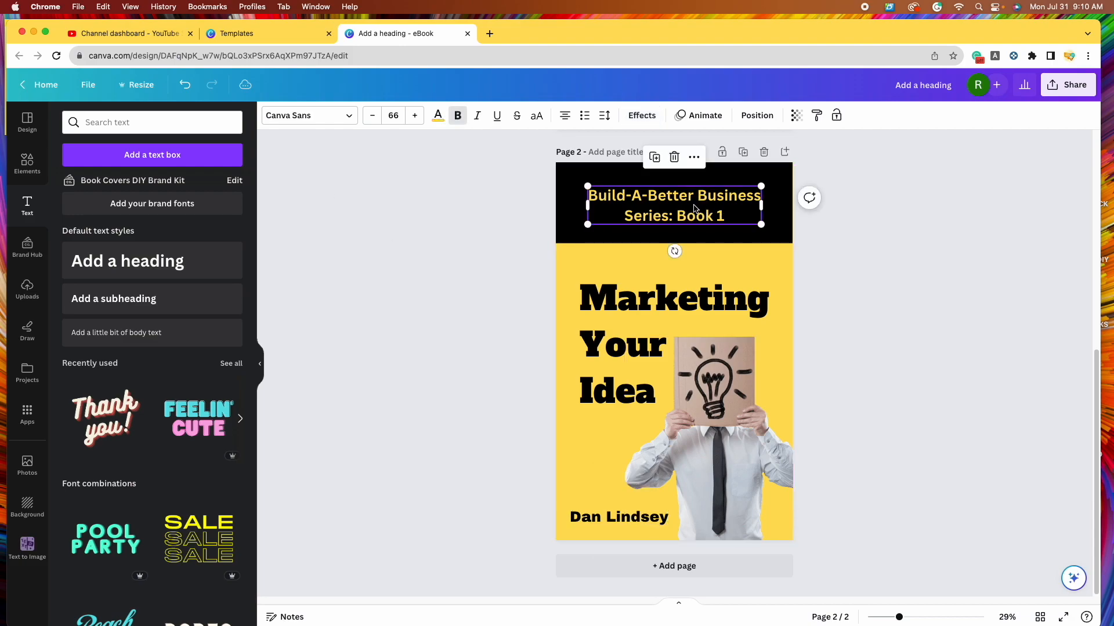
{"action": "left_click", "coordinate": [350, 118]}
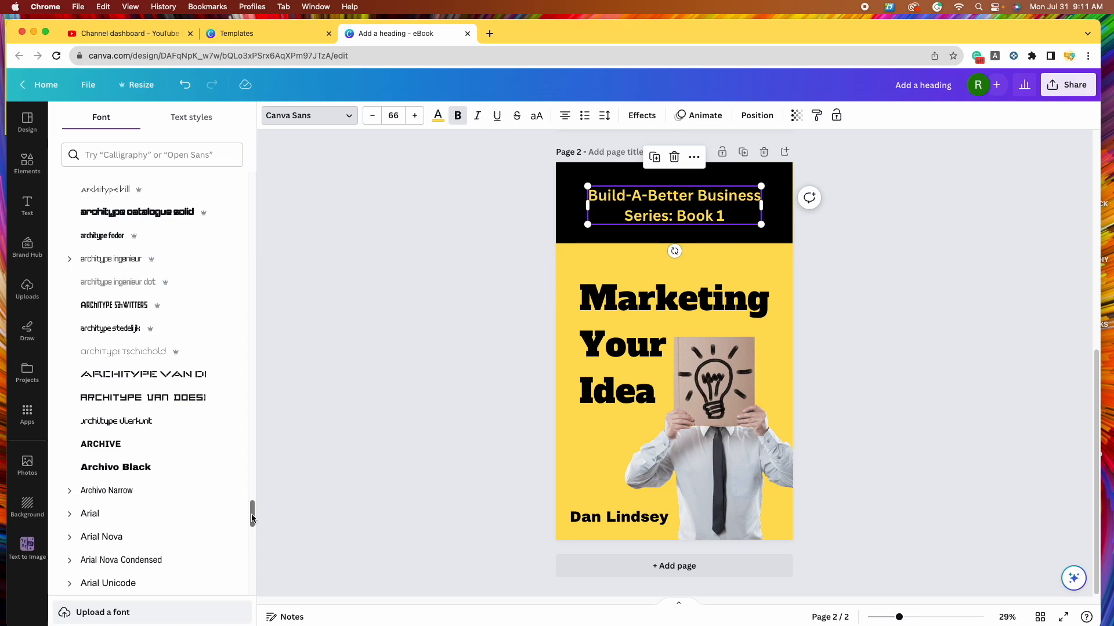
{"action": "left_click_drag", "start_coordinate": [253, 517], "coordinate": [247, 171]}
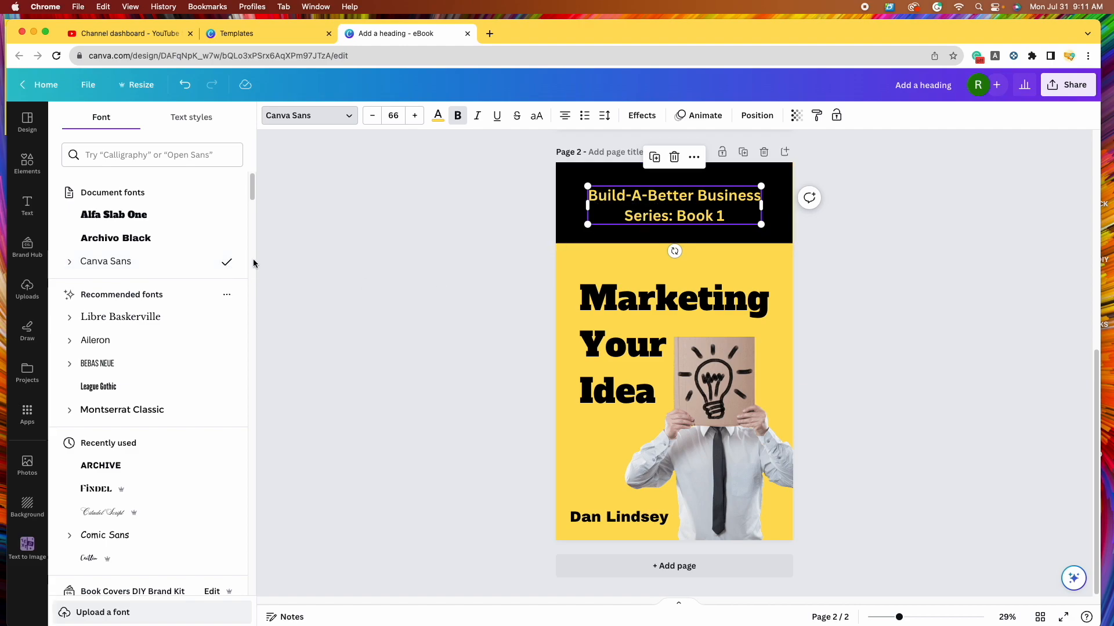
{"action": "left_click", "coordinate": [165, 244]}
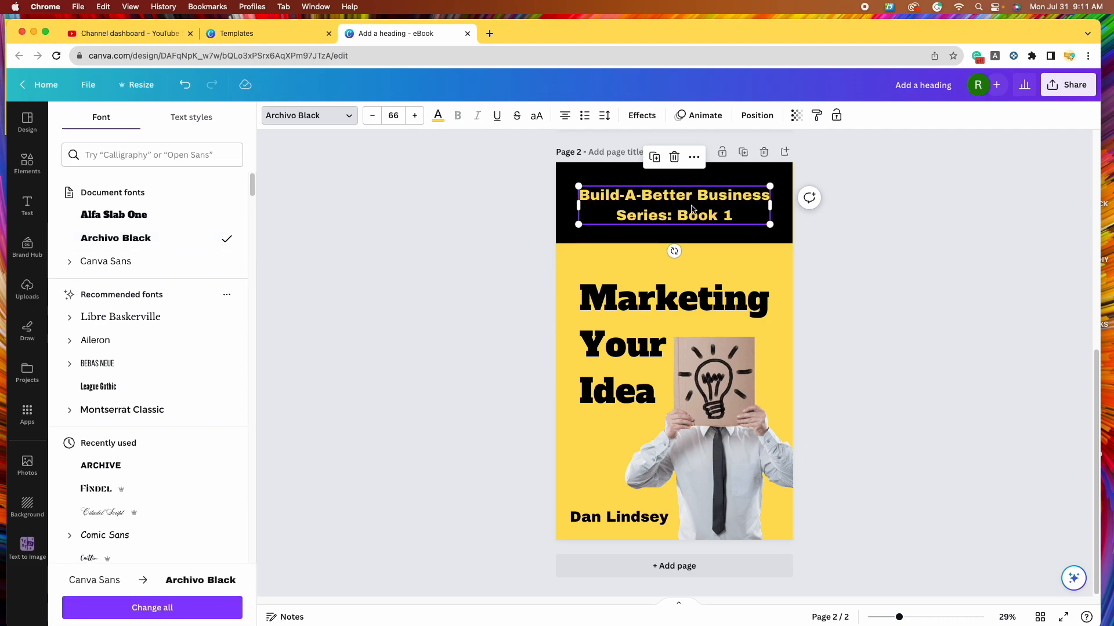
- Adjust the series line to size 66 and nudge it up within the black band
{"action": "left_click_drag", "start_coordinate": [692, 209], "coordinate": [699, 211]}
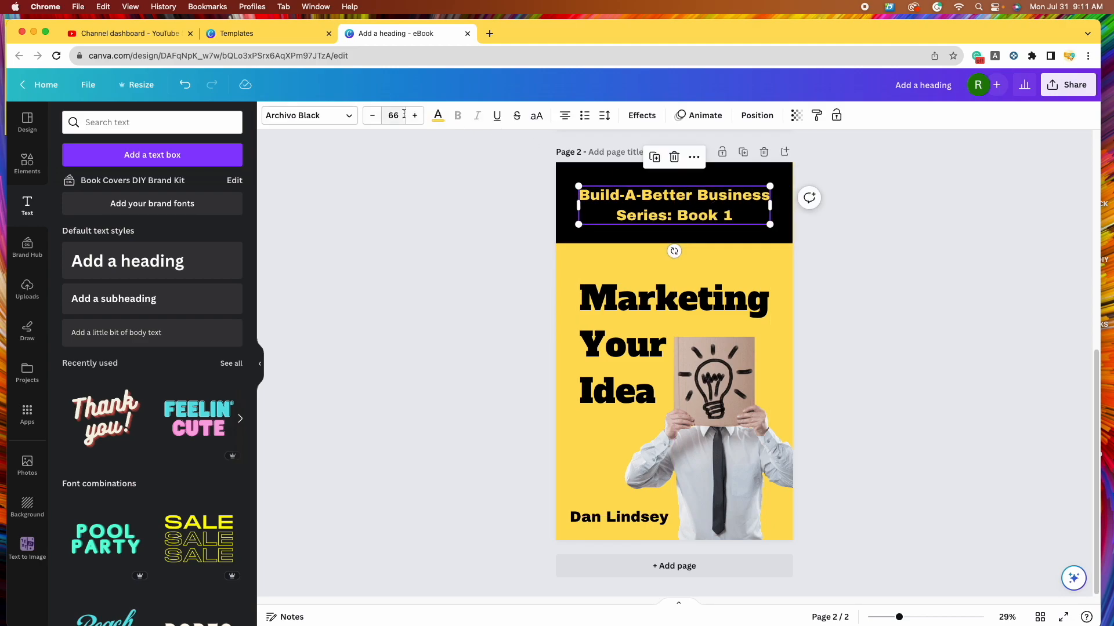
{"action": "left_click", "coordinate": [415, 119]}
{"action": "left_click", "coordinate": [415, 118]}
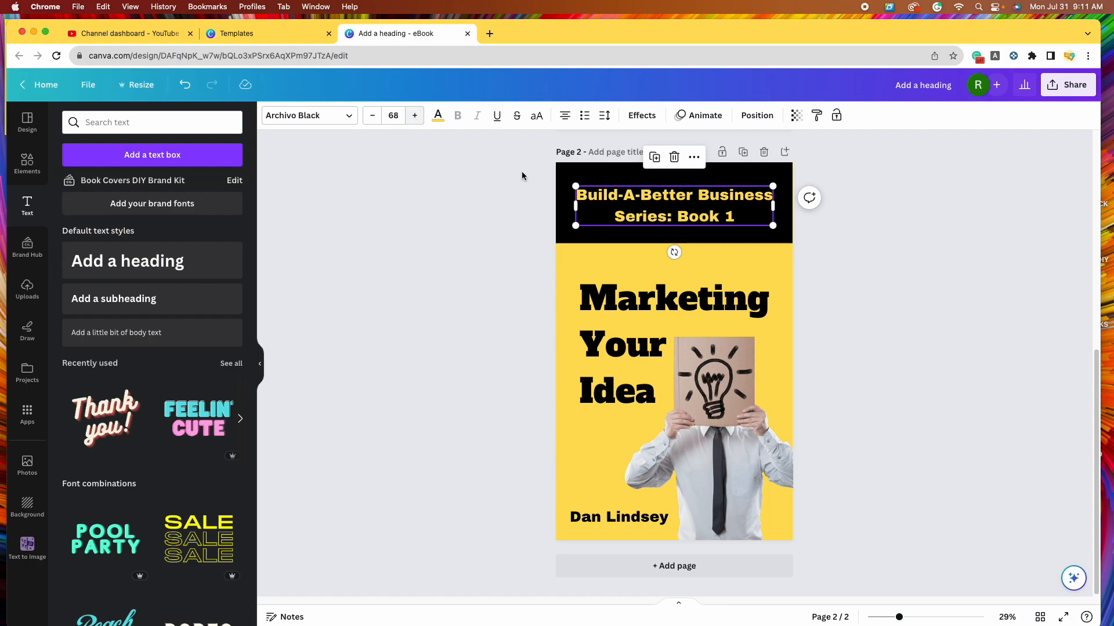
{"action": "left_click", "coordinate": [372, 116]}
{"action": "left_click", "coordinate": [372, 116]}
{"action": "left_click", "coordinate": [664, 232]}
{"action": "left_click_drag", "start_coordinate": [667, 218], "coordinate": [667, 216]}
{"action": "left_click", "coordinate": [880, 282]}
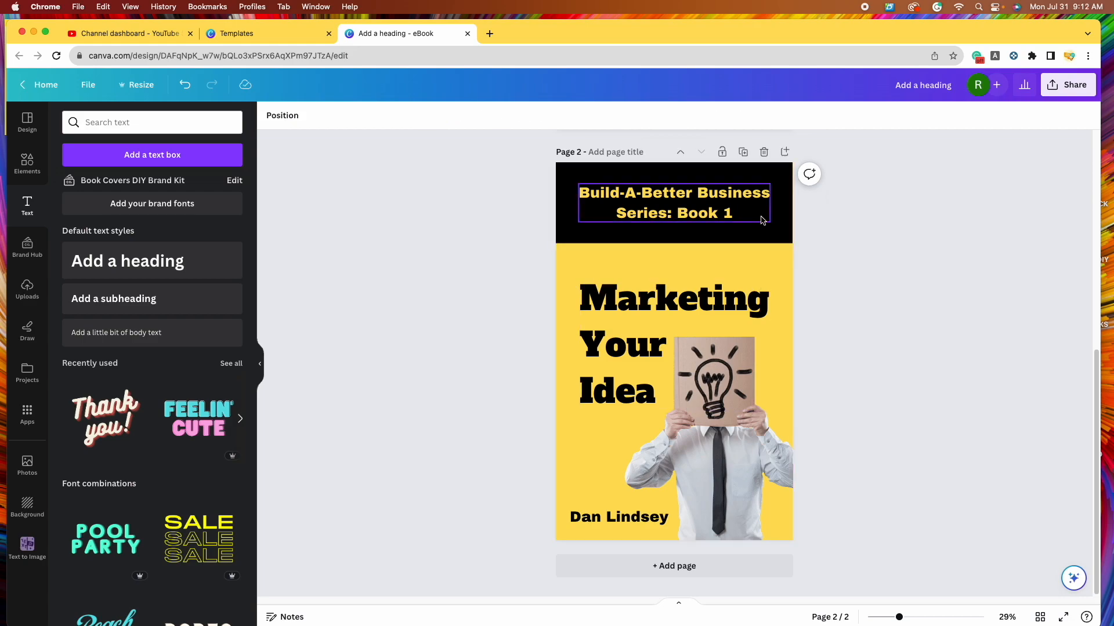
- Search elements for 'business' and add the dollar-lightbulb graphic to the page
{"action": "left_click", "coordinate": [28, 162]}
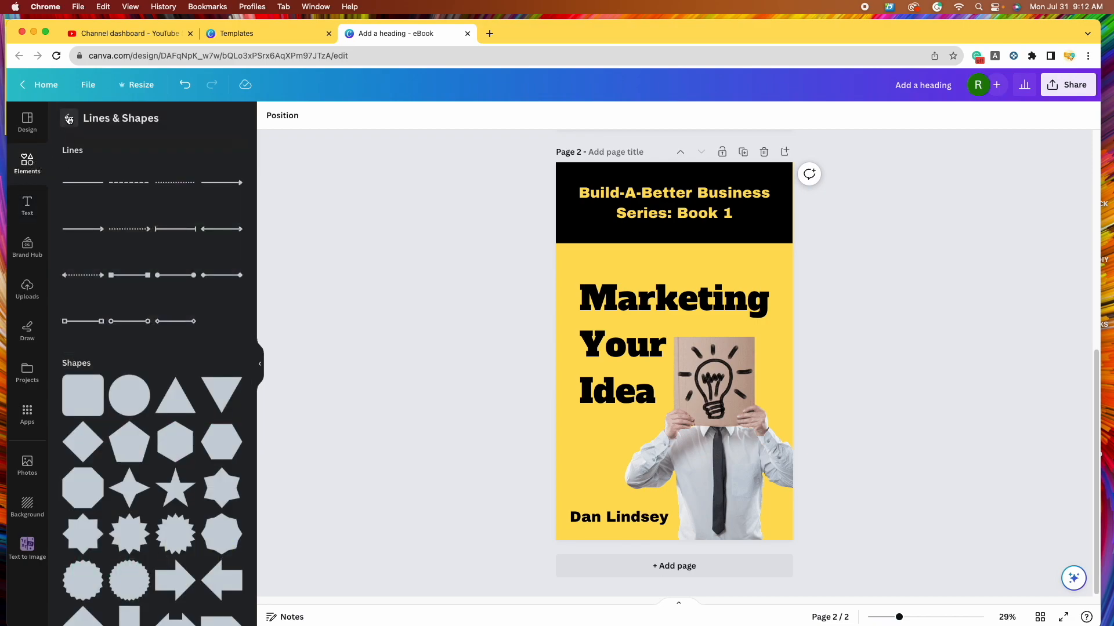
{"action": "left_click", "coordinate": [68, 118]}
{"action": "left_click", "coordinate": [143, 122]}
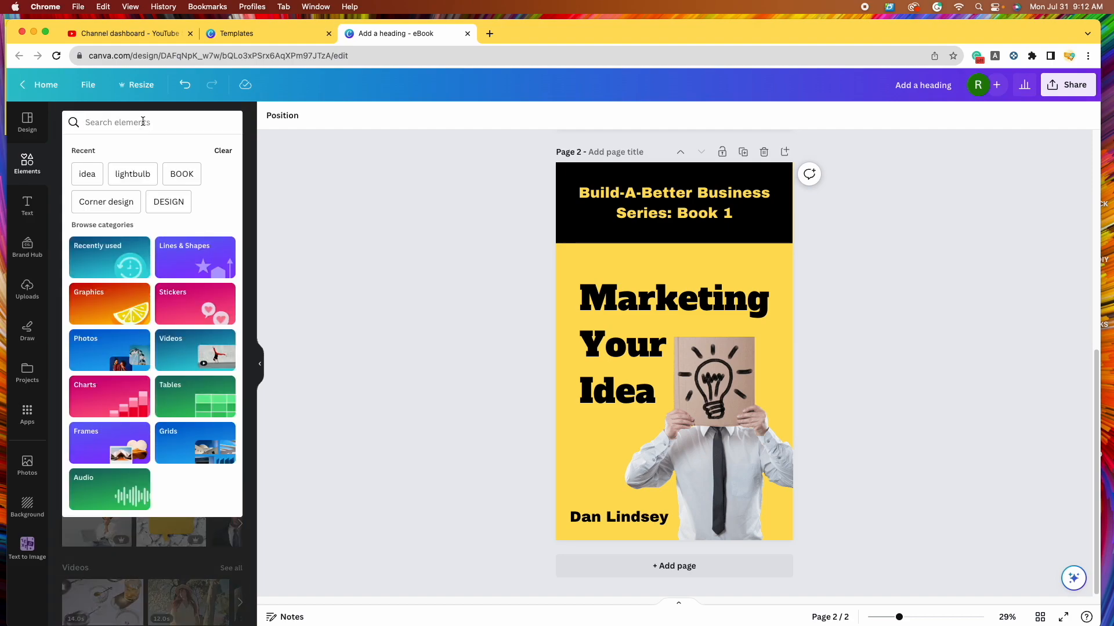
{"action": "type", "text": "business"}
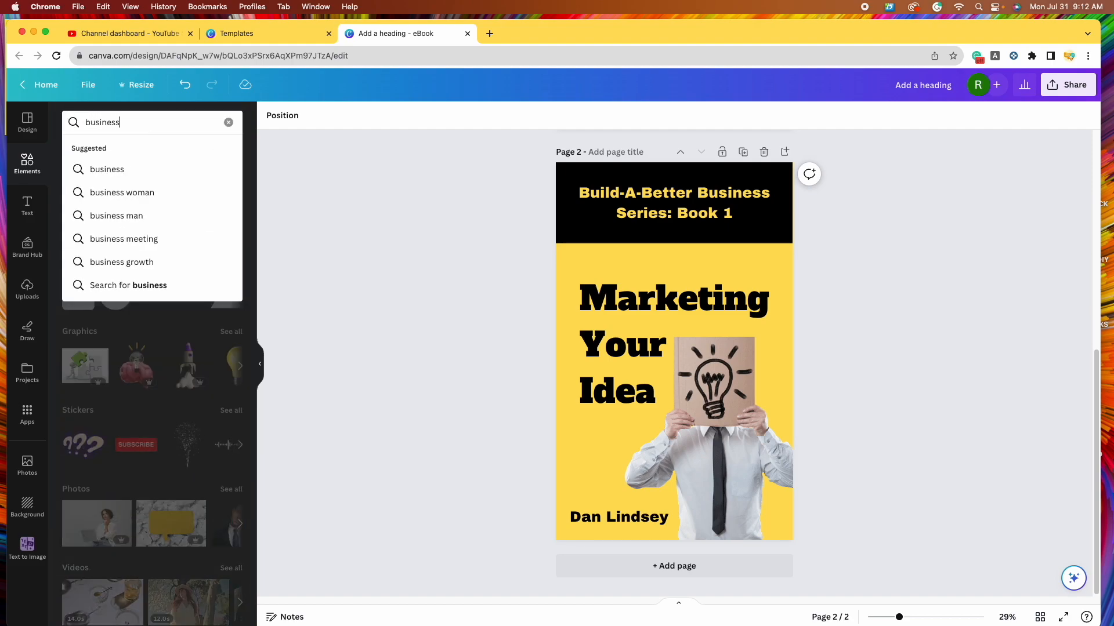
{"action": "key", "text": "Return"}
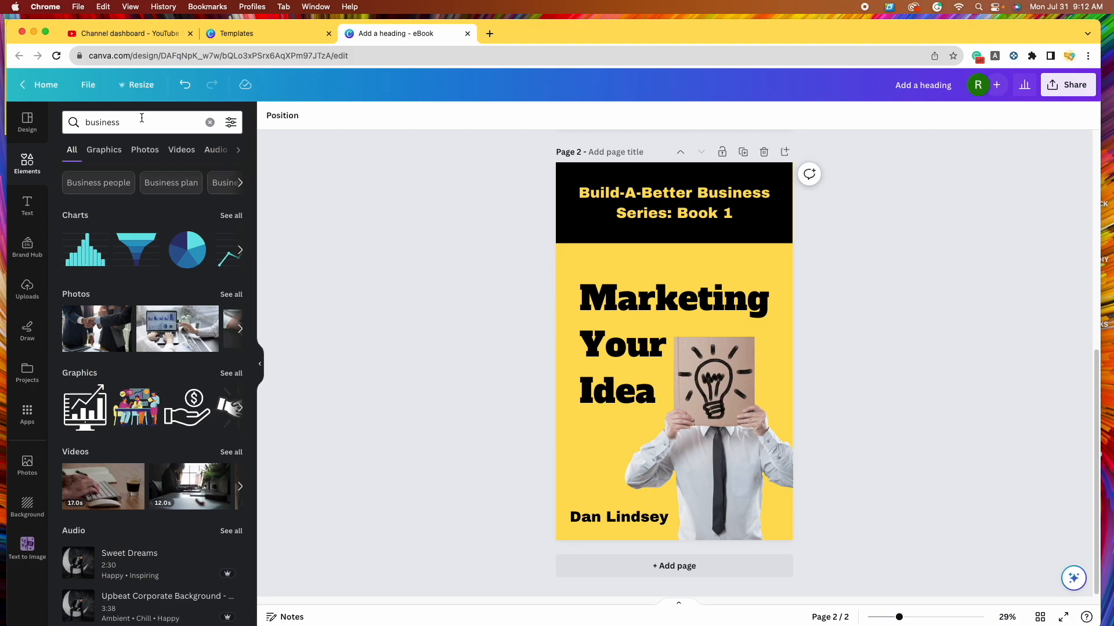
{"action": "left_click", "coordinate": [232, 374]}
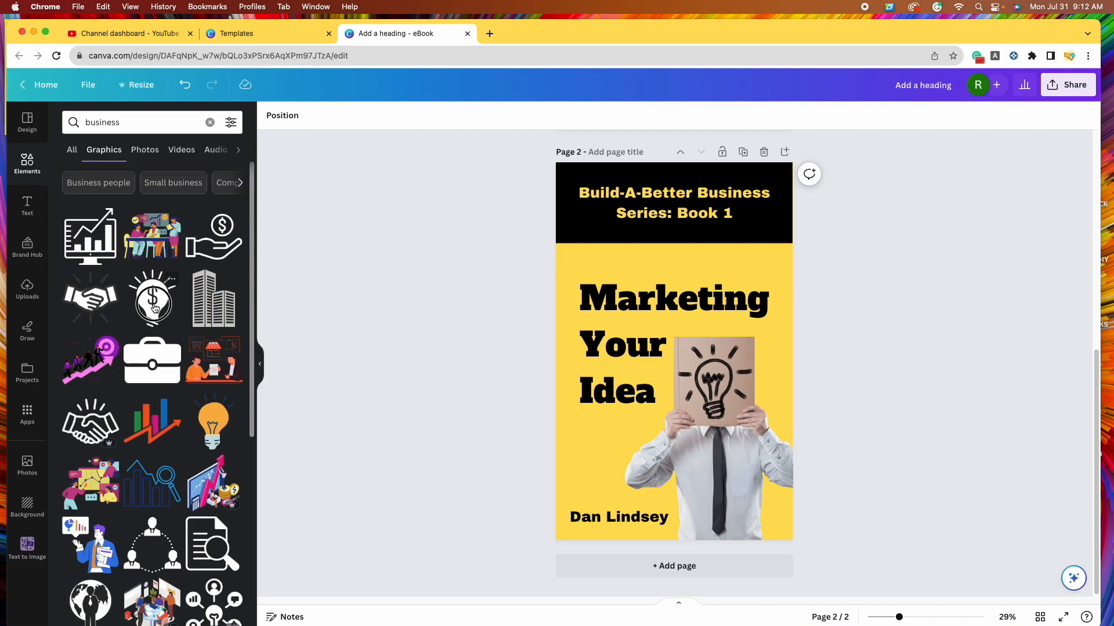
{"action": "left_click", "coordinate": [153, 307]}
- Shrink the lightbulb, recolour it yellow and place it beside 'Series: Book 1'
{"action": "left_click_drag", "start_coordinate": [673, 335], "coordinate": [748, 285]}
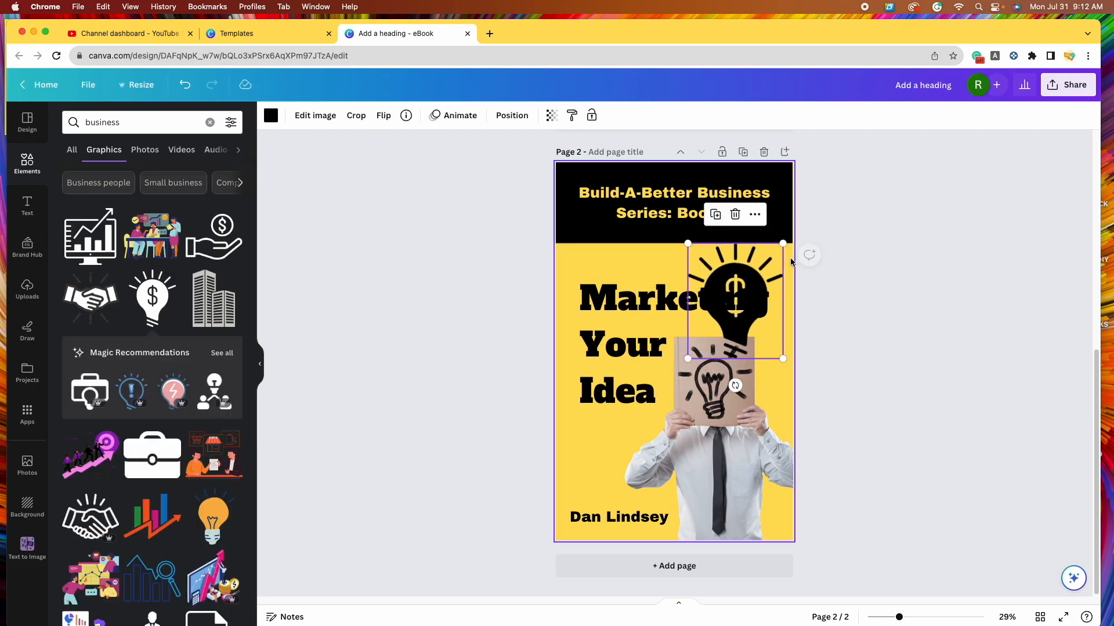
{"action": "left_click_drag", "start_coordinate": [783, 241], "coordinate": [745, 268]}
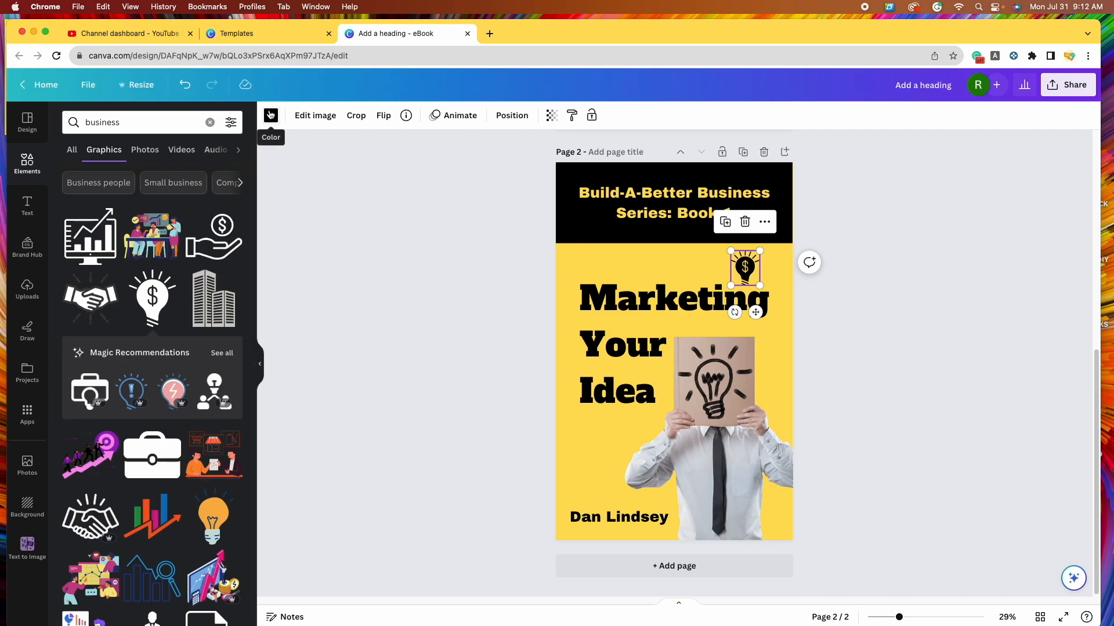
{"action": "left_click", "coordinate": [270, 120]}
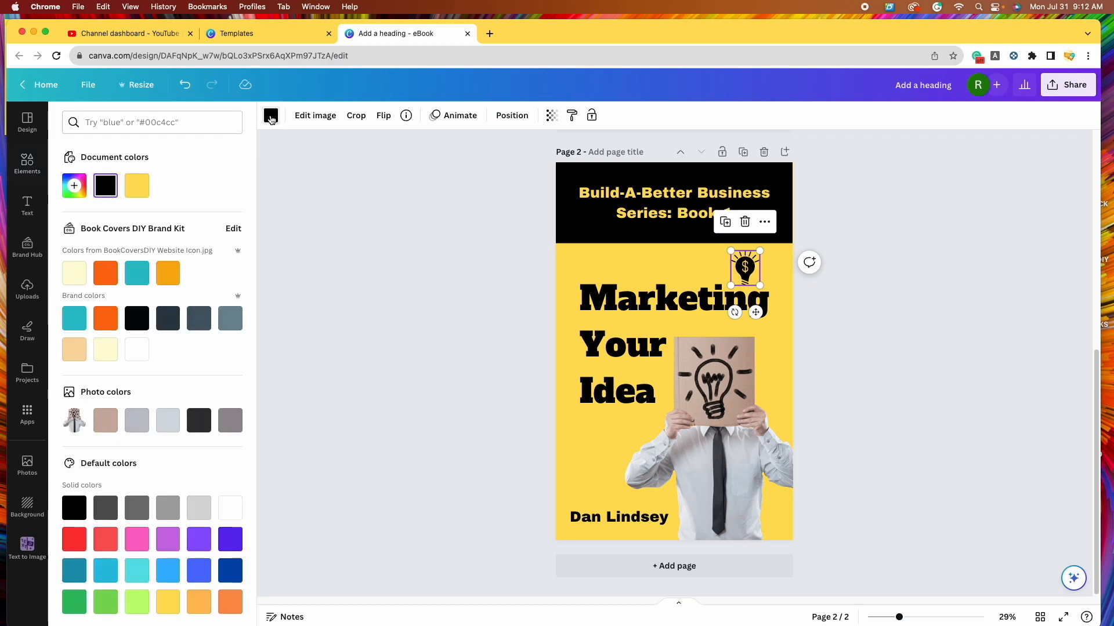
{"action": "left_click", "coordinate": [137, 185]}
{"action": "left_click_drag", "start_coordinate": [745, 268], "coordinate": [605, 210]}
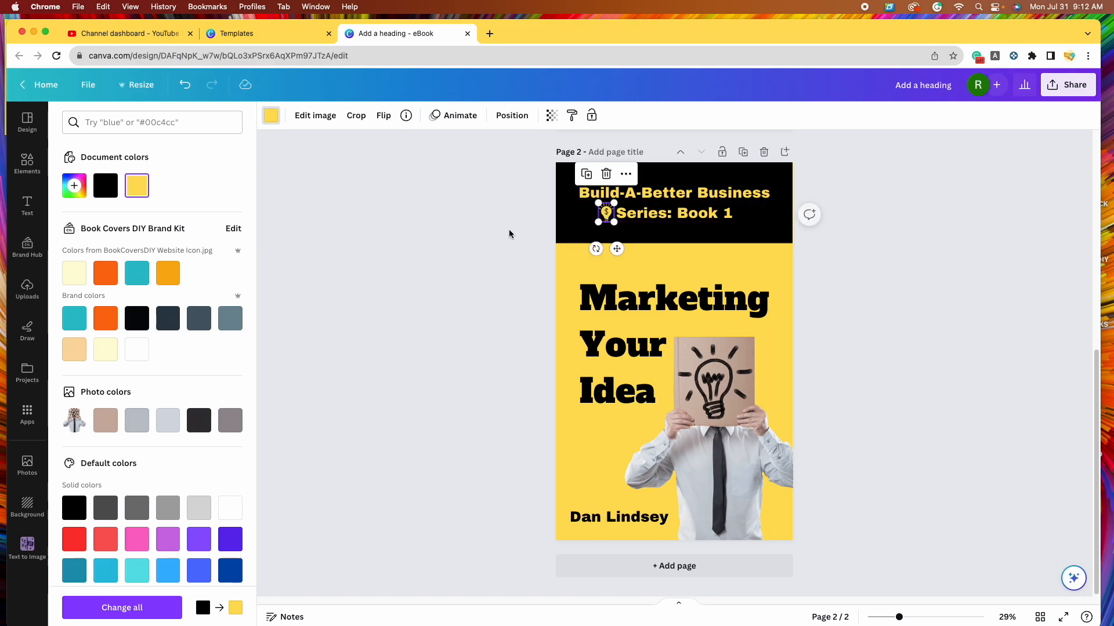
{"action": "left_click", "coordinate": [443, 267]}
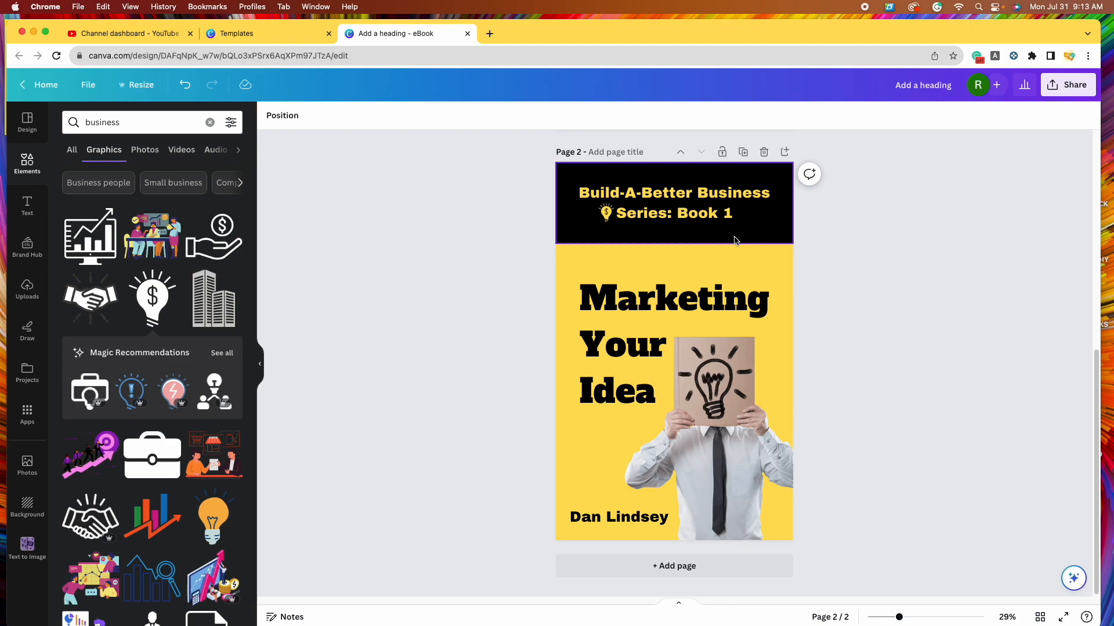
- Select the series line and show its Position panel with the 1139.1 px width
{"action": "left_click", "coordinate": [604, 213]}
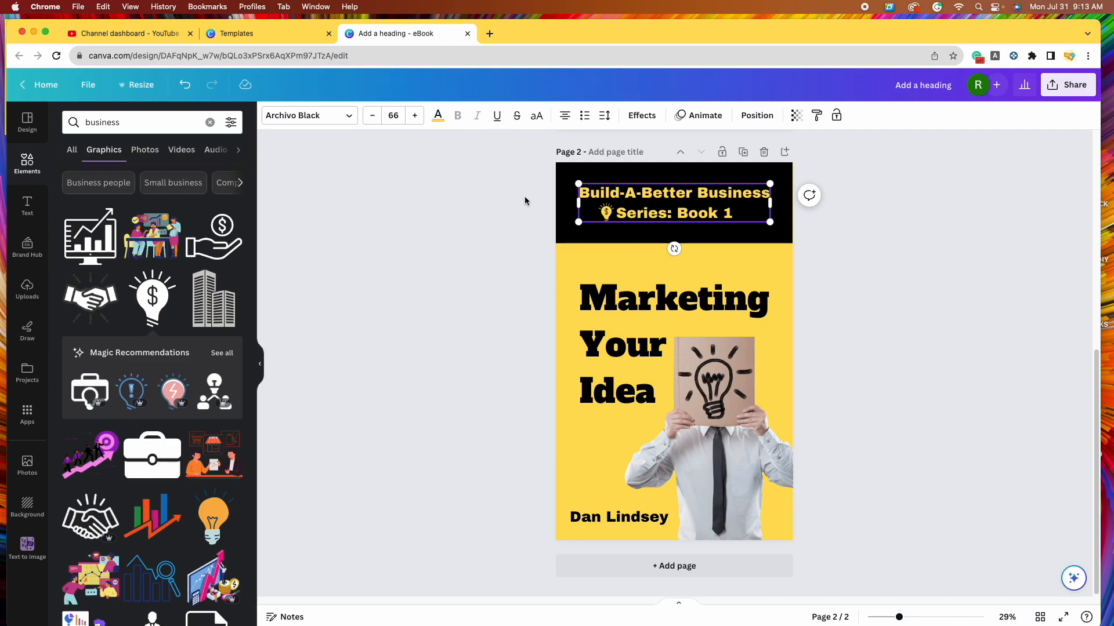
{"action": "left_click", "coordinate": [499, 285]}
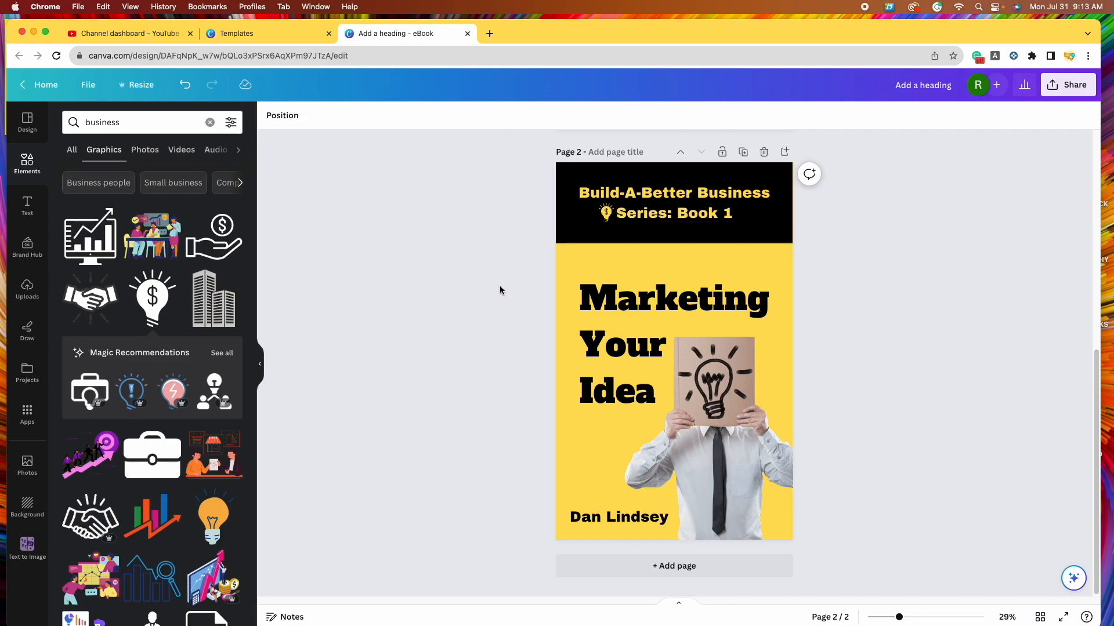
{"action": "left_click", "coordinate": [608, 215]}
{"action": "triple_click", "coordinate": [608, 214]}
{"action": "left_click", "coordinate": [488, 272]}
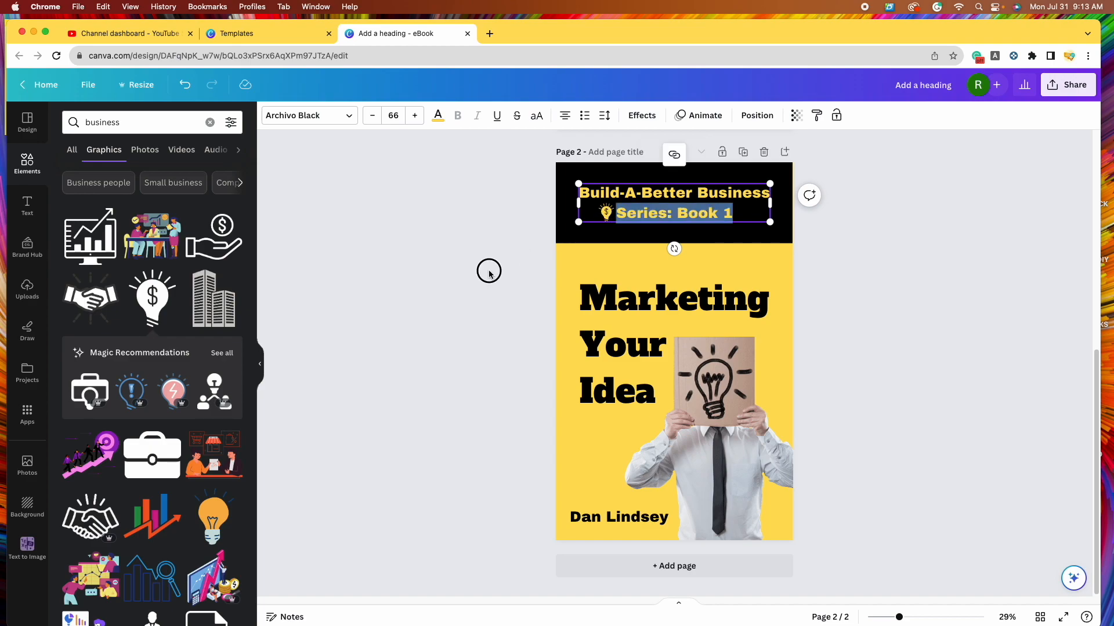
{"action": "left_click", "coordinate": [653, 207]}
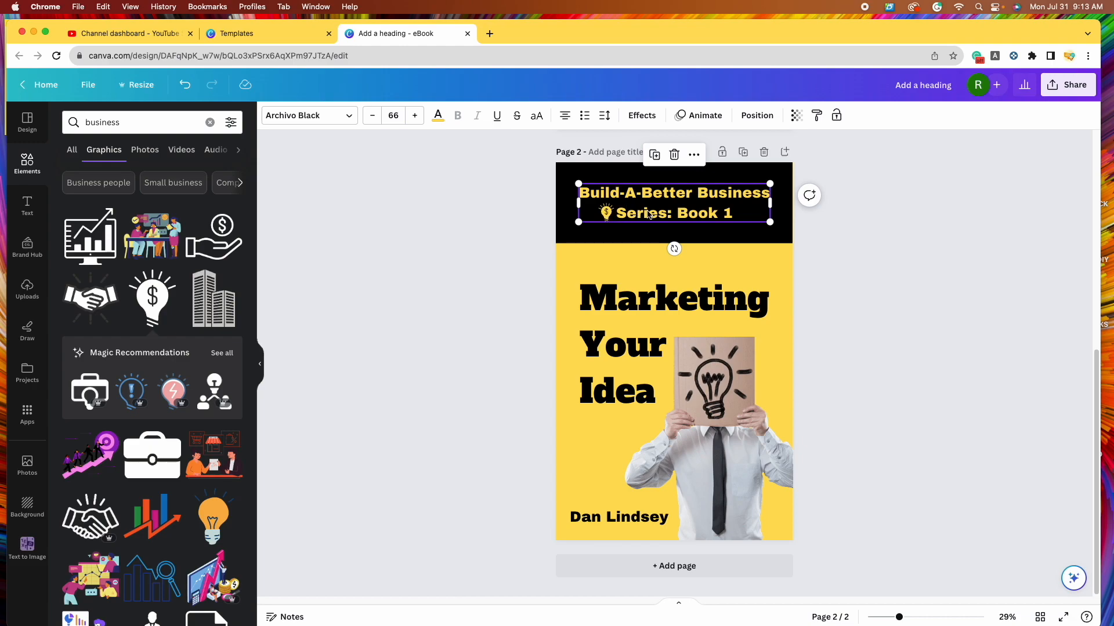
{"action": "left_click", "coordinate": [758, 116]}
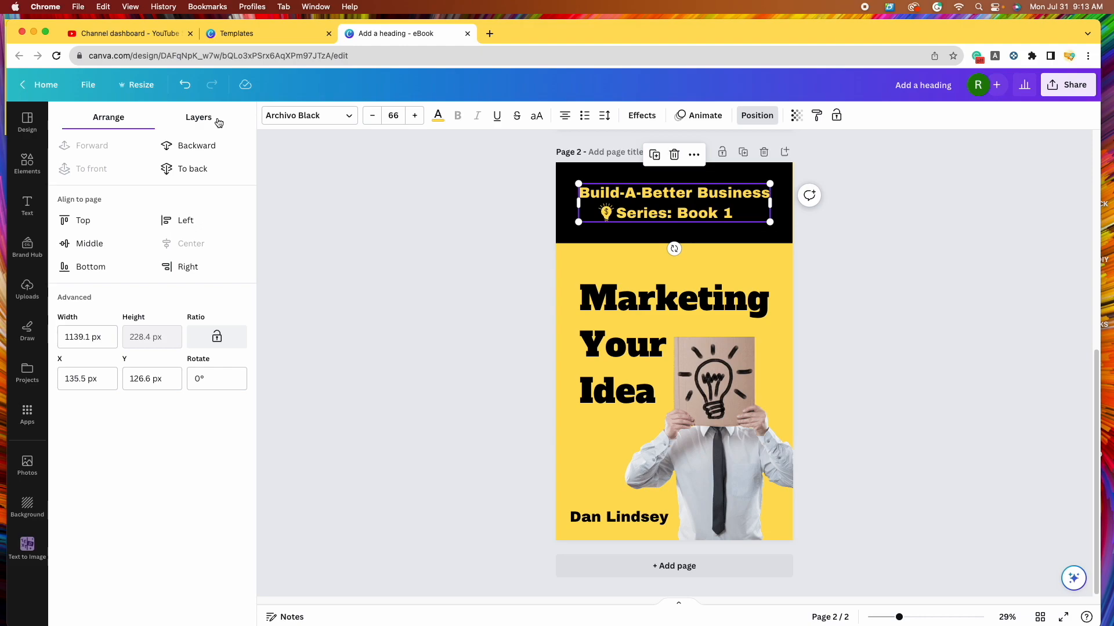
- Raise the lightbulb layer above the heading in Layers, then delete the lightbulb graphic
{"action": "left_click", "coordinate": [199, 121]}
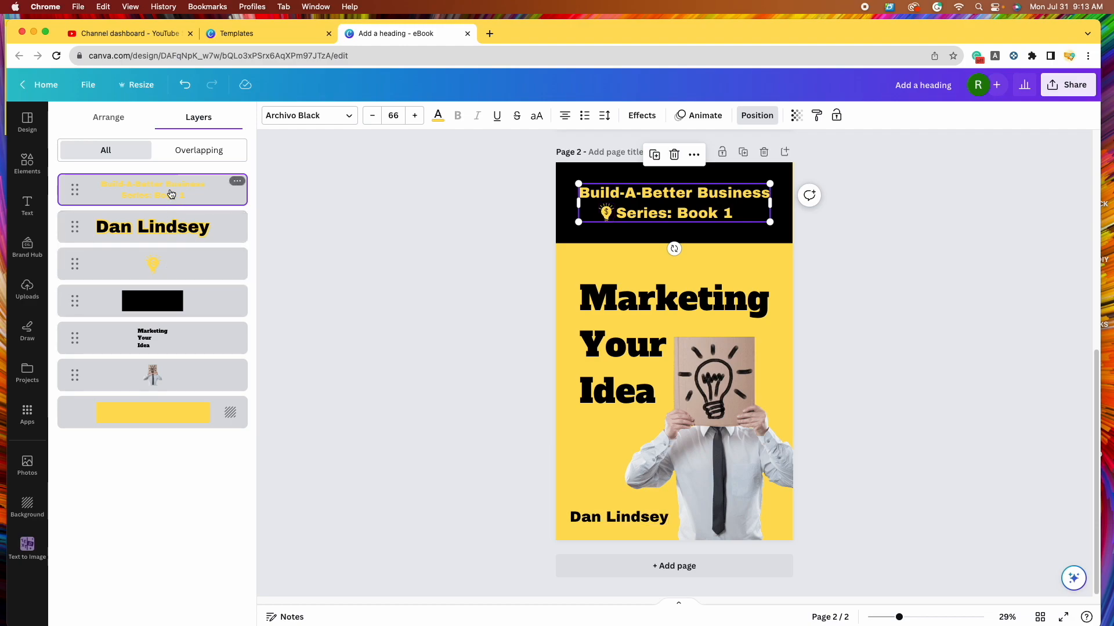
{"action": "left_click_drag", "start_coordinate": [168, 264], "coordinate": [171, 172]}
{"action": "left_click_drag", "start_coordinate": [165, 271], "coordinate": [165, 183]}
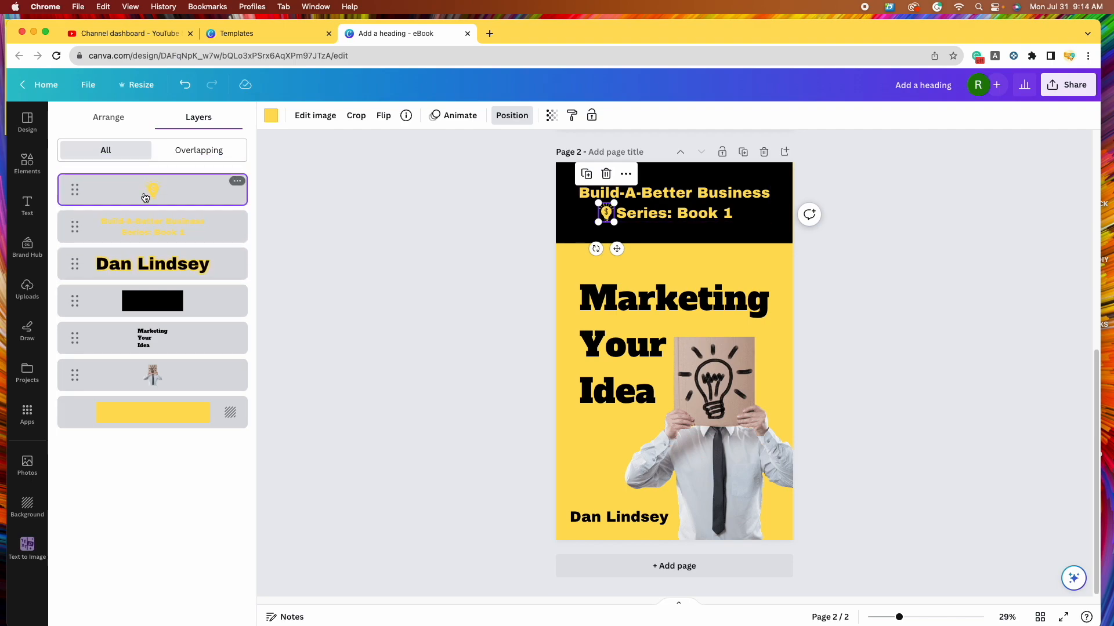
{"action": "left_click", "coordinate": [469, 236]}
{"action": "left_click", "coordinate": [469, 240]}
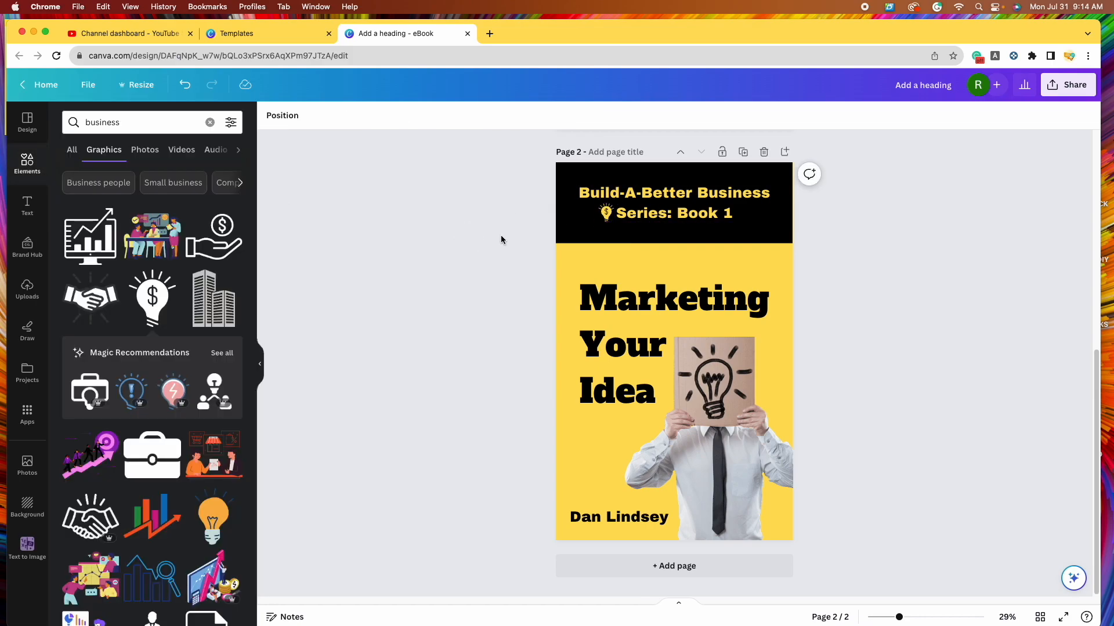
{"action": "left_click", "coordinate": [608, 216]}
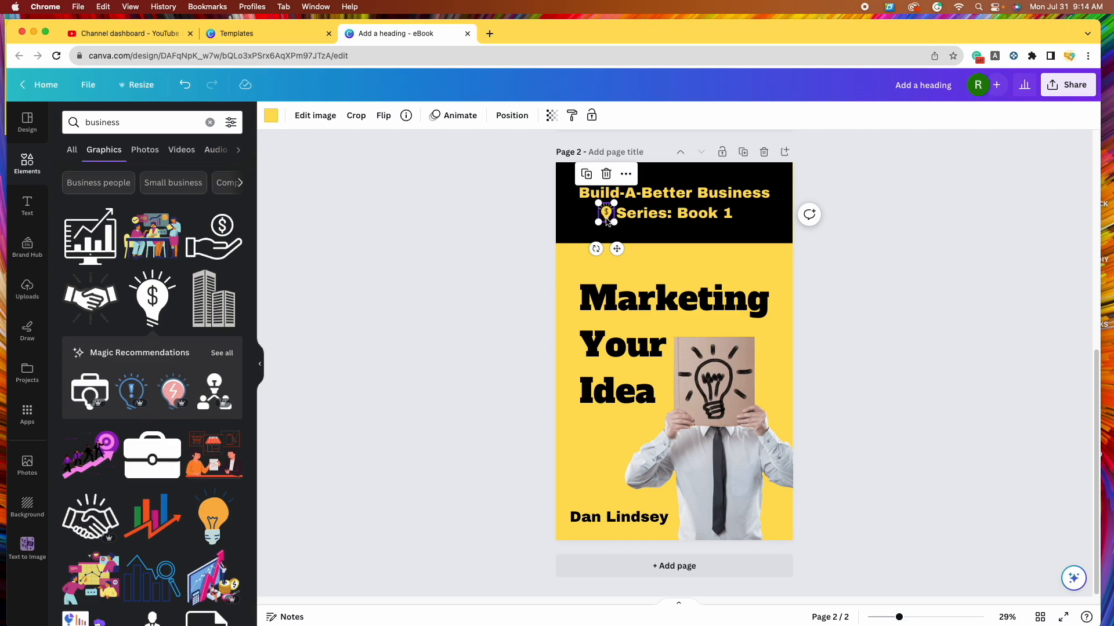
{"action": "left_click", "coordinate": [606, 174]}
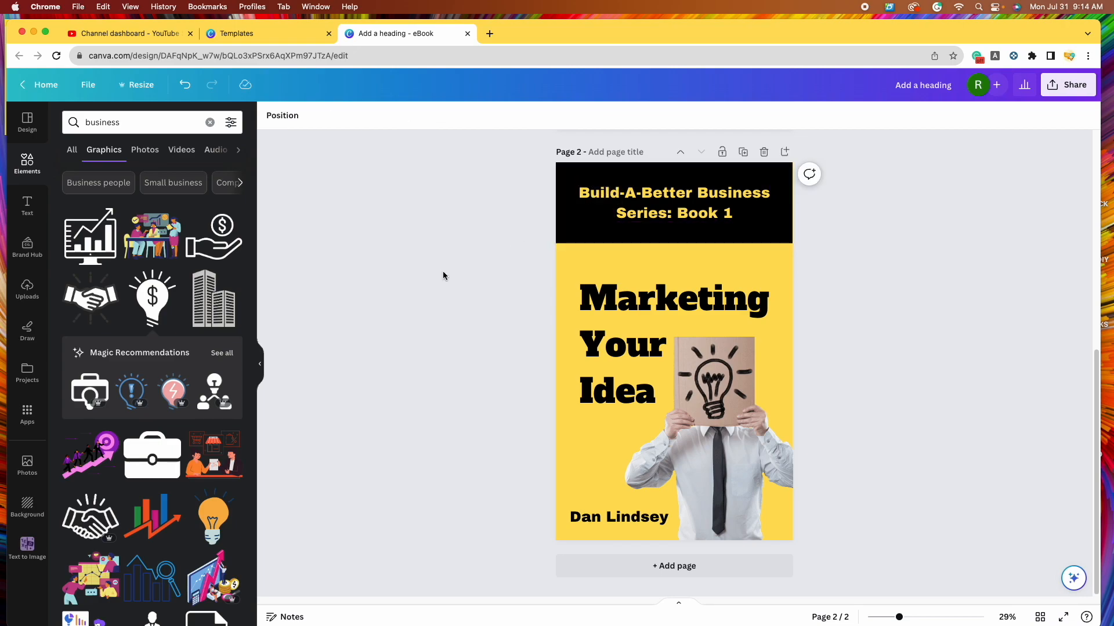
- Select the series line and check its Position options
{"action": "left_click", "coordinate": [667, 211]}
{"action": "left_click", "coordinate": [499, 274]}
{"action": "left_click", "coordinate": [673, 203]}
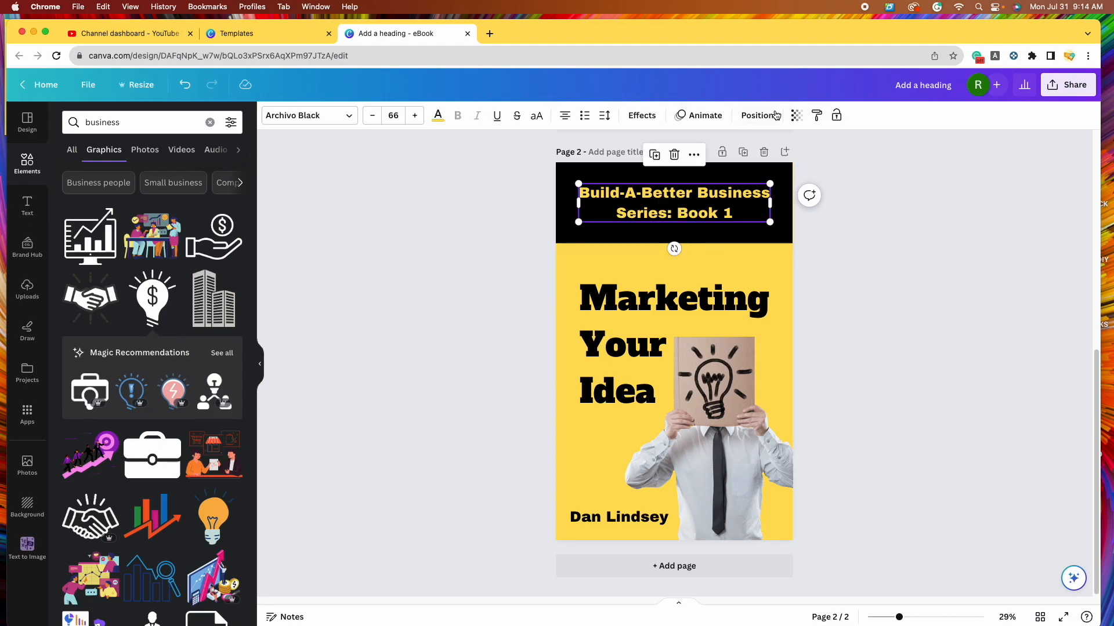
{"action": "left_click", "coordinate": [757, 116]}
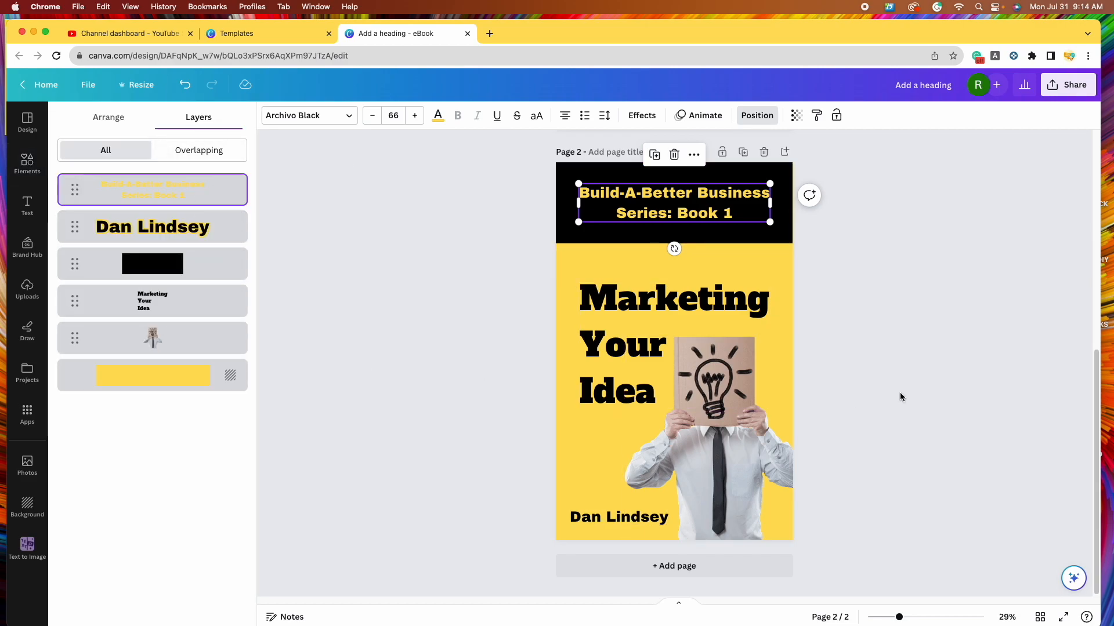
{"action": "left_click", "coordinate": [279, 388]}
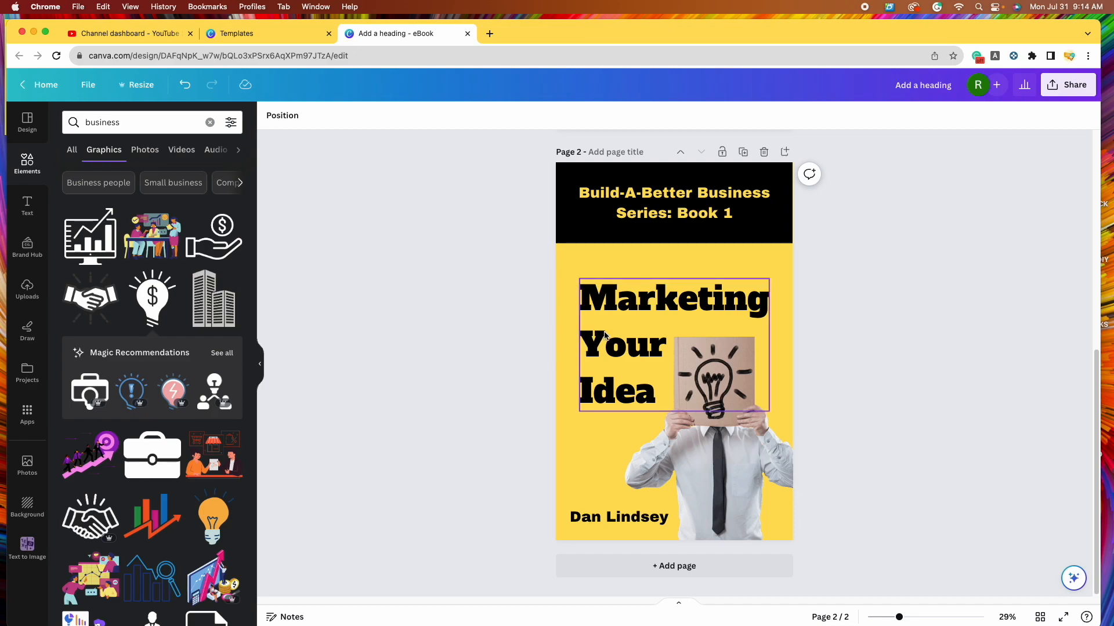
- Raise the Marketing Your Idea title slightly and align it to page centre (X 141 px)
{"action": "left_click_drag", "start_coordinate": [606, 330], "coordinate": [599, 316]}
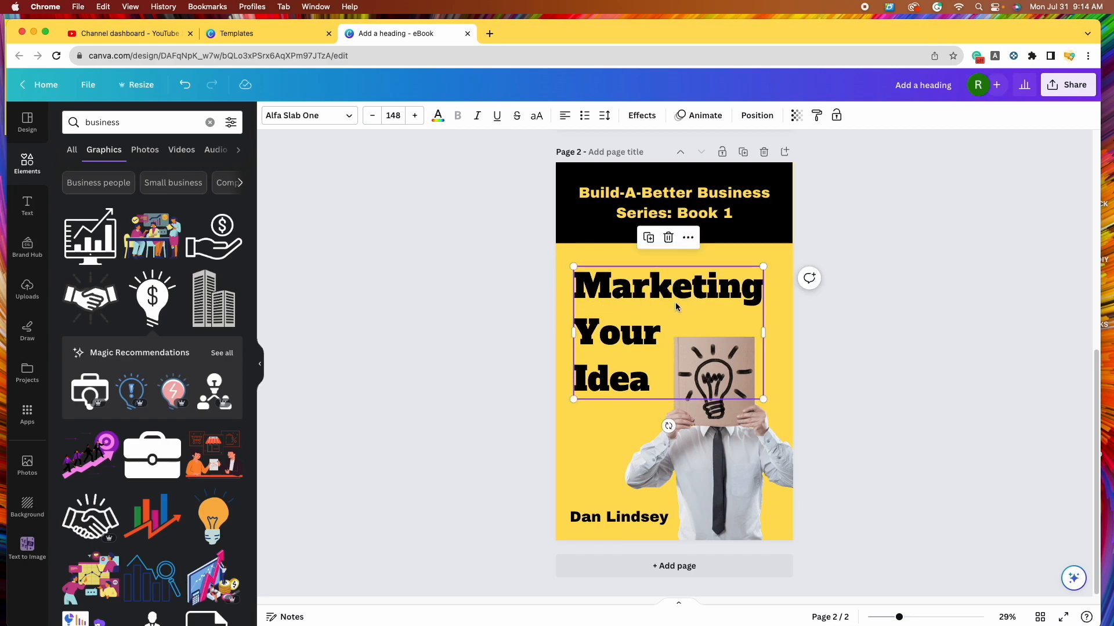
{"action": "left_click", "coordinate": [756, 116]}
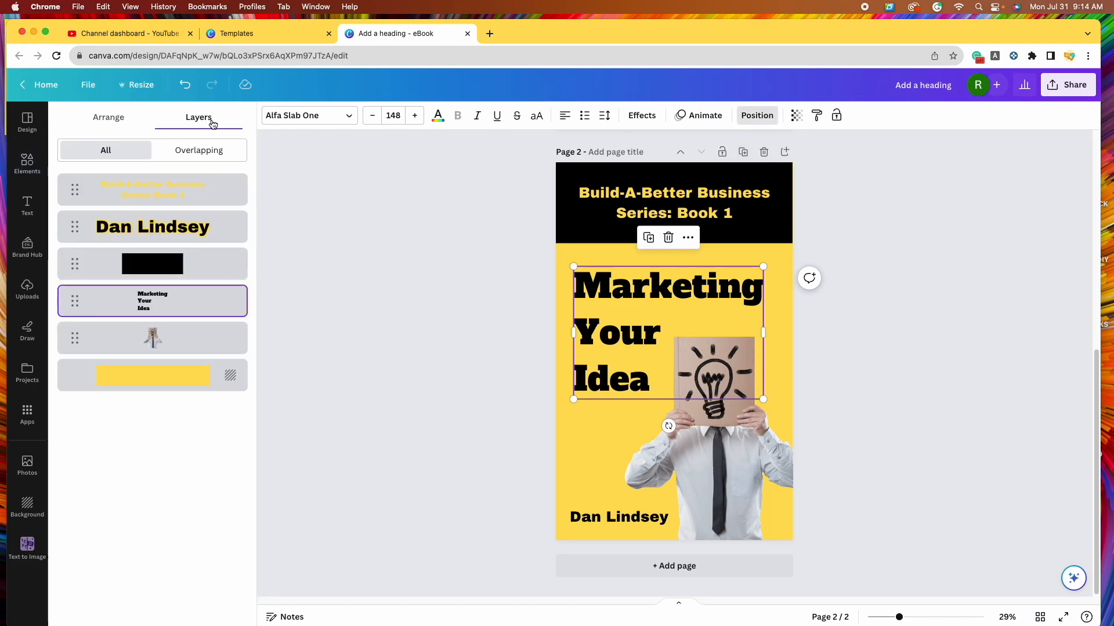
{"action": "left_click", "coordinate": [105, 123]}
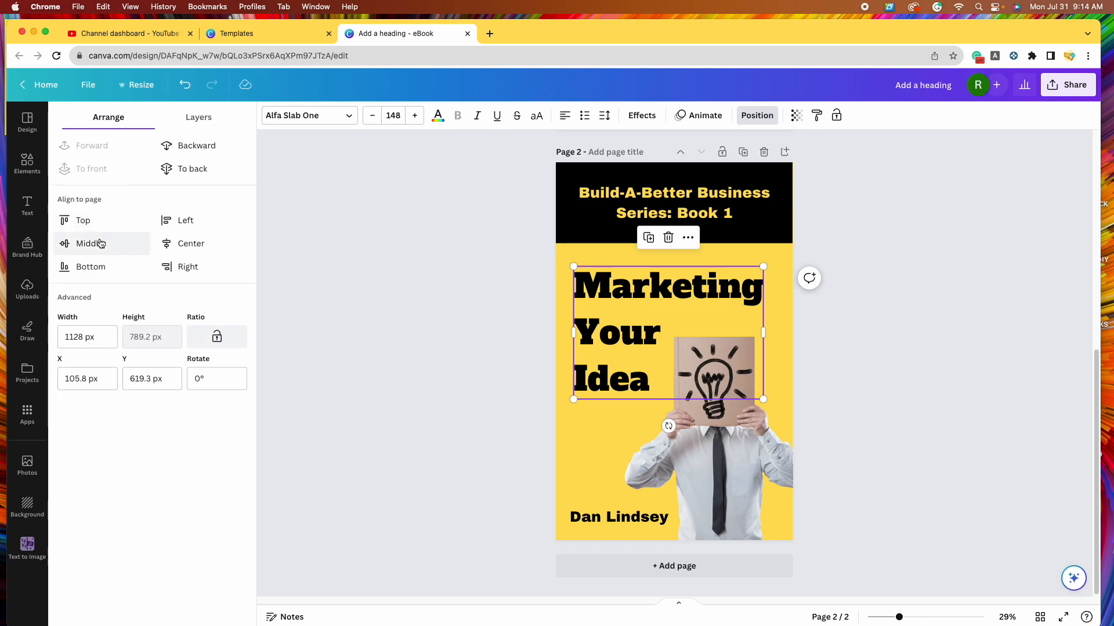
{"action": "left_click", "coordinate": [185, 248]}
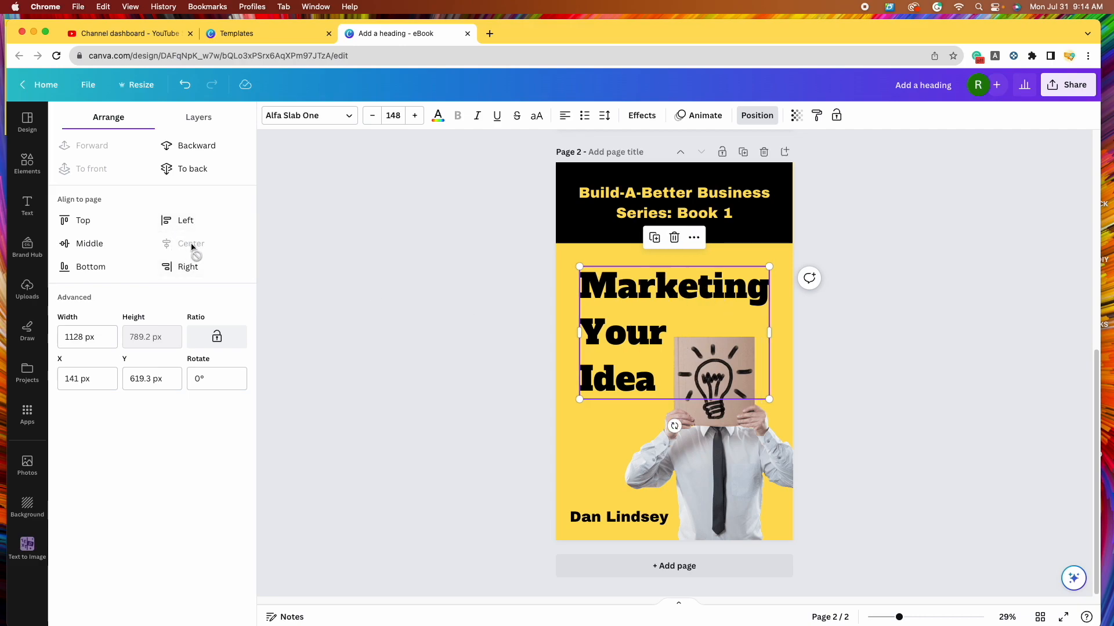
{"action": "left_click", "coordinate": [838, 357]}
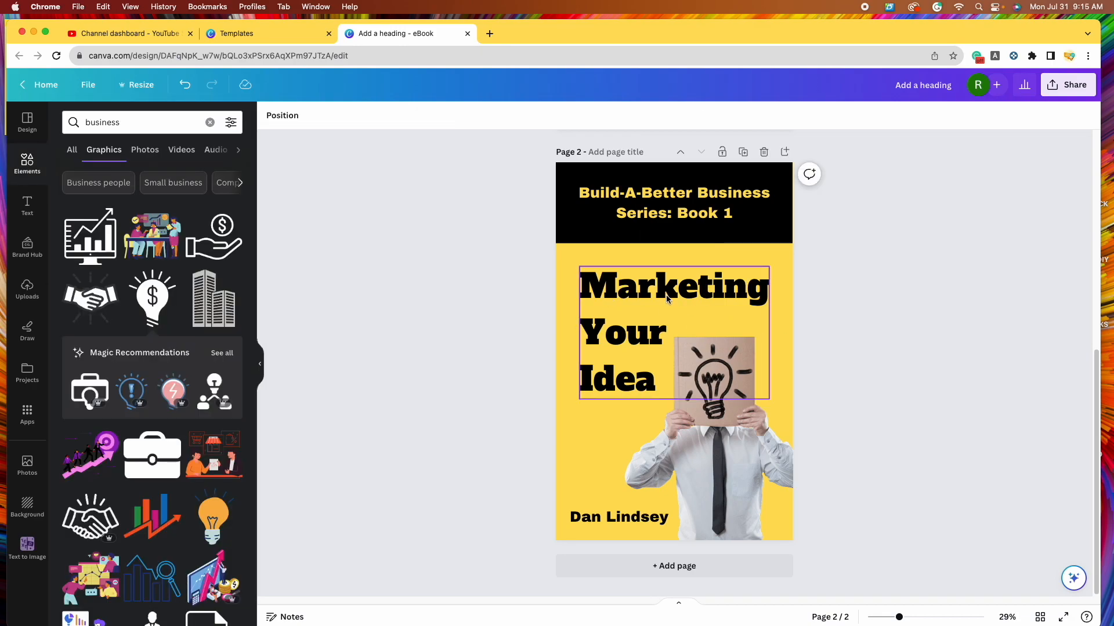
{"action": "left_click", "coordinate": [620, 520]}
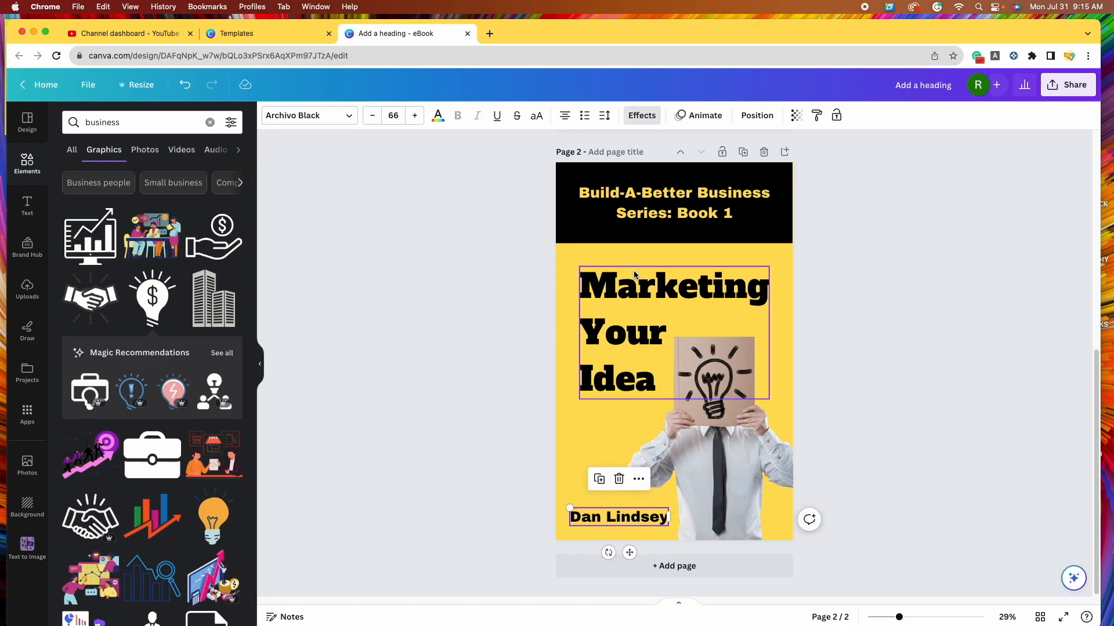
{"action": "left_click", "coordinate": [642, 116]}
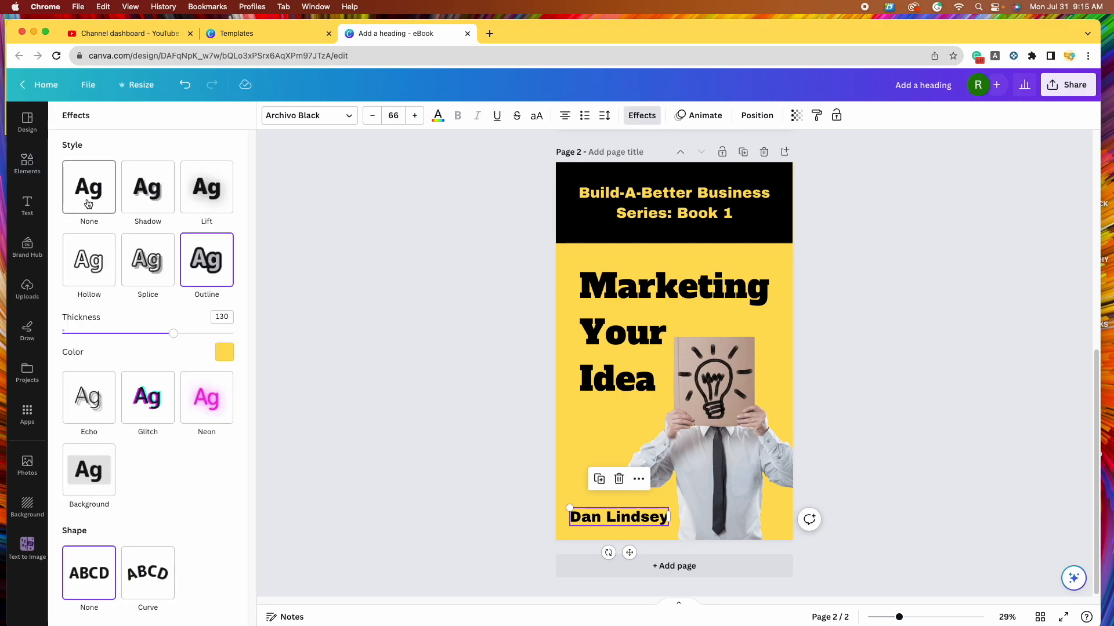
{"action": "left_click", "coordinate": [87, 204]}
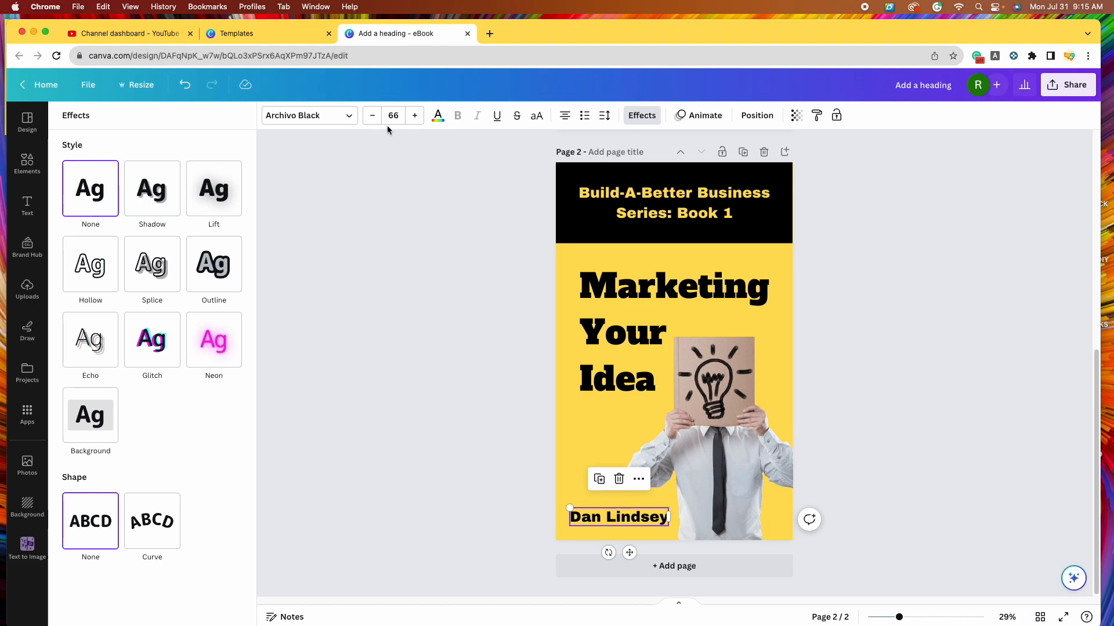
- Reduce the author name's font size to 62
{"action": "left_click", "coordinate": [372, 118]}
{"action": "left_click", "coordinate": [373, 117]}
{"action": "left_click", "coordinate": [373, 117]}
{"action": "left_click", "coordinate": [373, 117]}
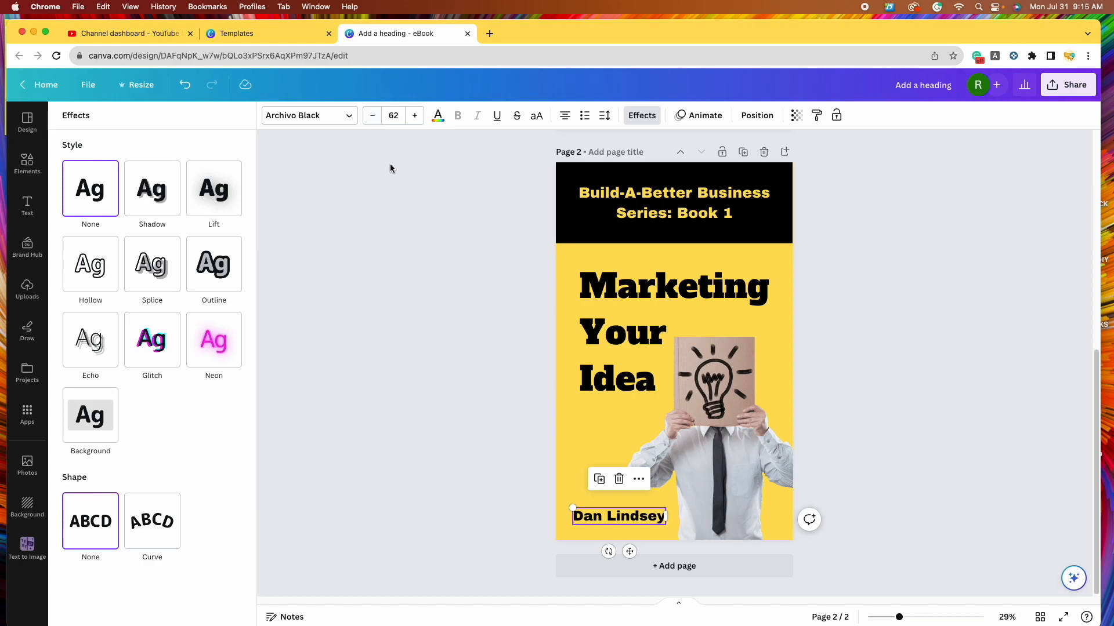
{"action": "left_click", "coordinate": [410, 415]}
{"action": "left_click", "coordinate": [637, 522]}
{"action": "left_click_drag", "start_coordinate": [637, 522], "coordinate": [642, 509]}
{"action": "left_click", "coordinate": [906, 355]}
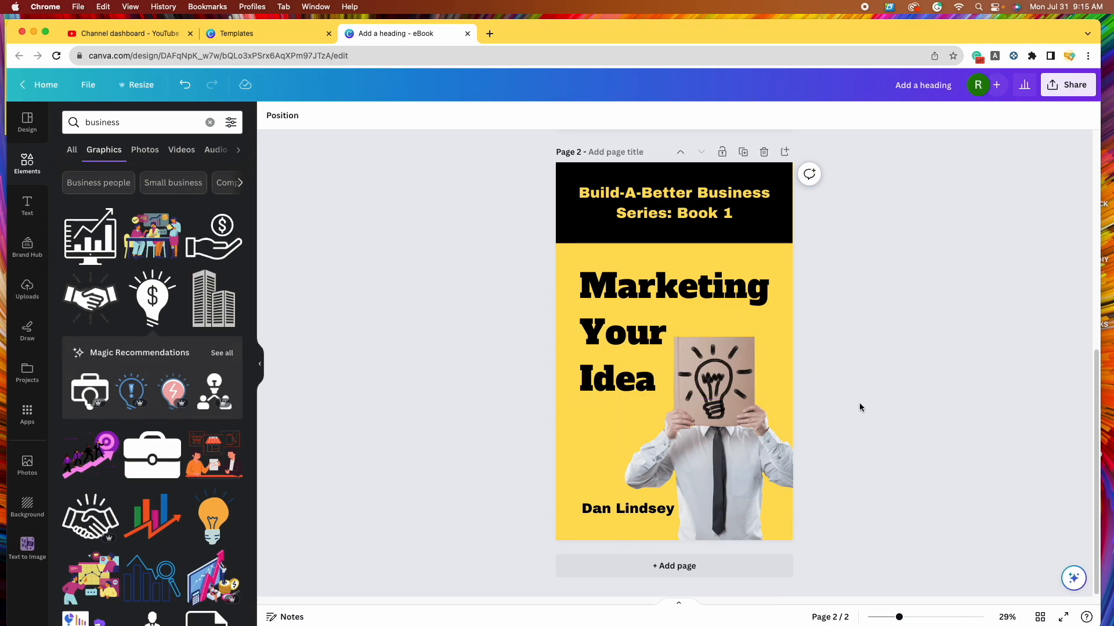
- Compare the two cover pages as thumbnails in Grid view, then return to editing
{"action": "left_click", "coordinate": [1040, 618]}
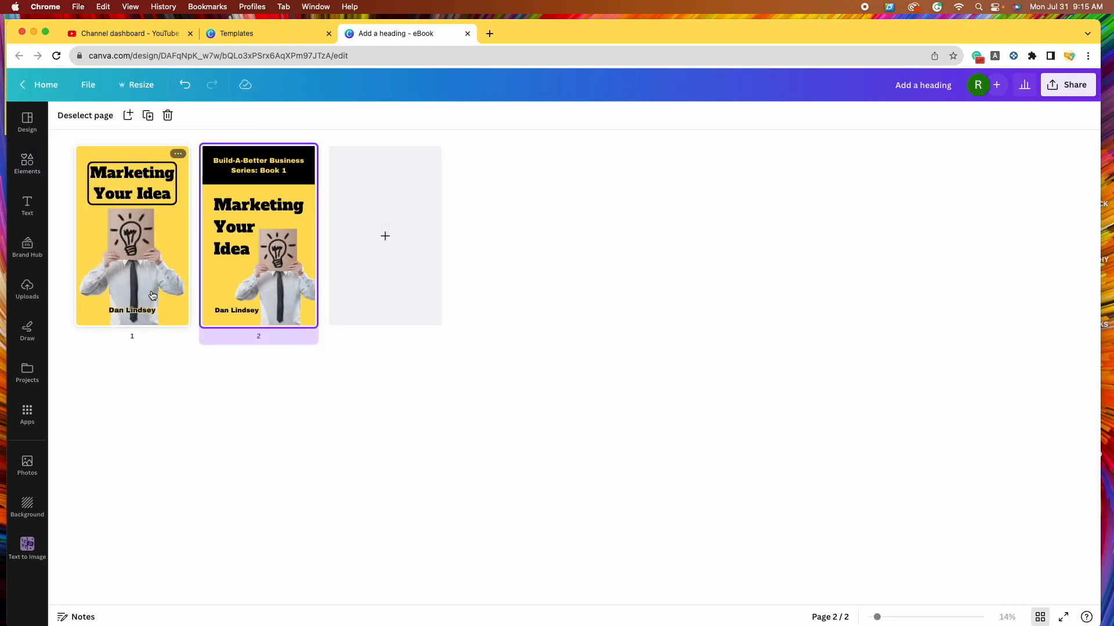
{"action": "left_click", "coordinate": [155, 322]}
{"action": "left_click", "coordinate": [257, 312]}
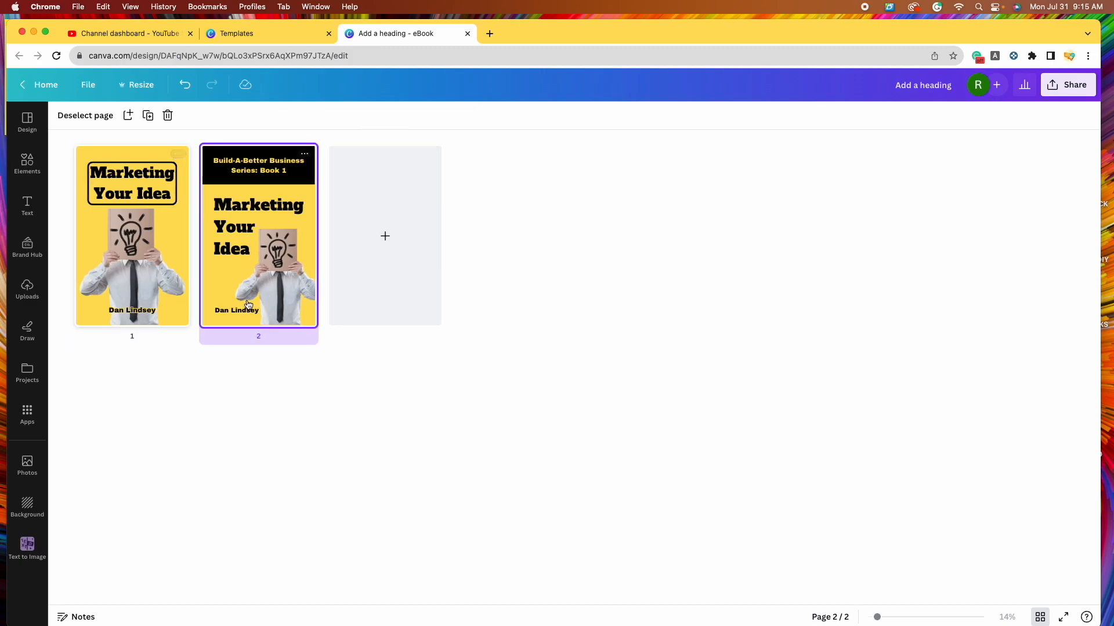
{"action": "left_click", "coordinate": [1039, 617]}
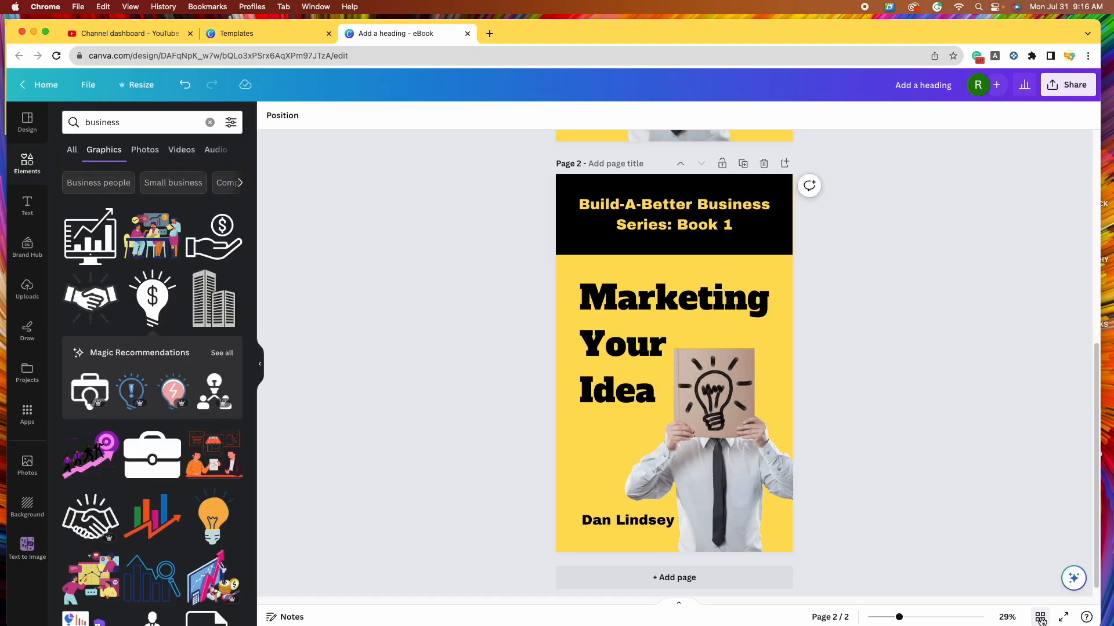
{"action": "scroll", "coordinate": [943, 464], "scroll_direction": "up", "scroll_amount": 5}
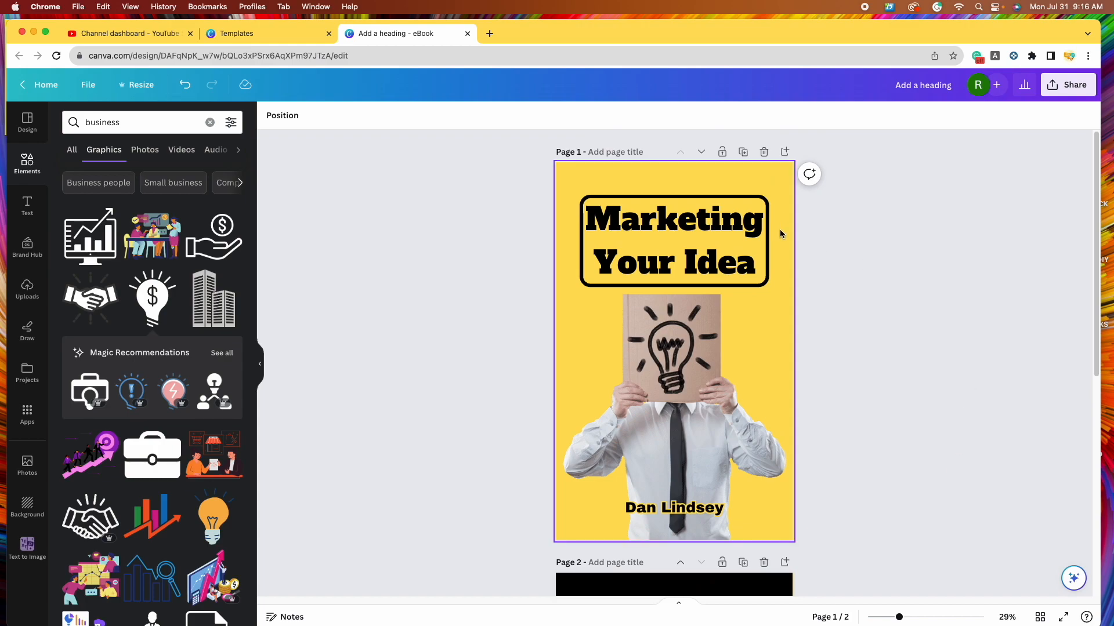
- Retitle the design from 'Add a heading' to 'Marketing Book Covers'
{"action": "left_click", "coordinate": [943, 86]}
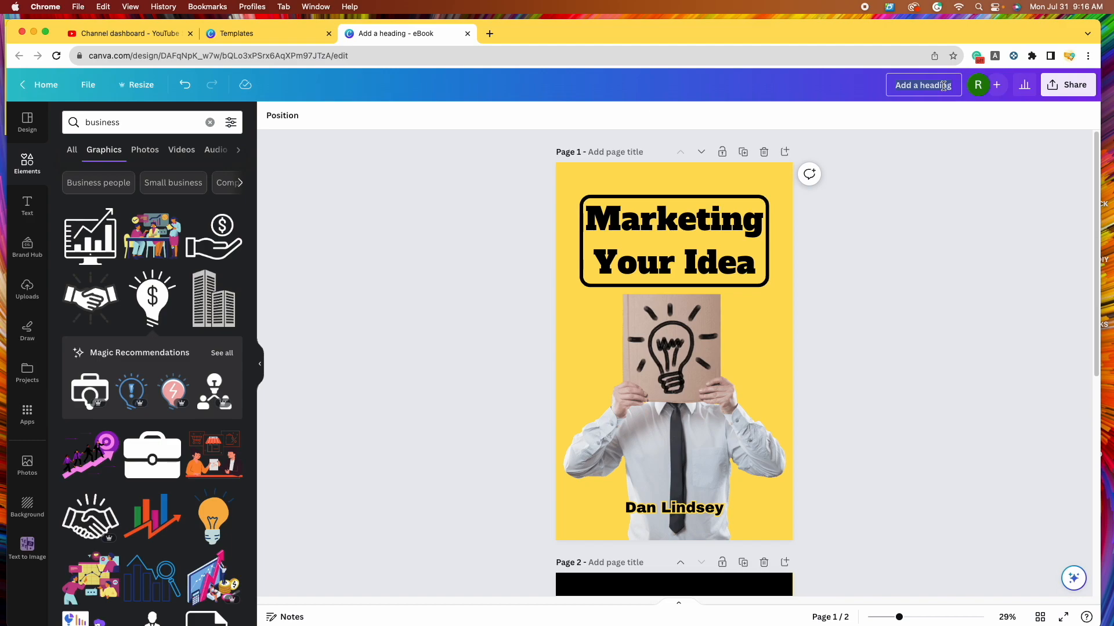
{"action": "type", "text": "Marketing Book cov"}
{"action": "key", "text": "BackSpace"}
{"action": "key", "text": "BackSpace"}
{"action": "key", "text": "BackSpace"}
{"action": "type", "text": "Covers"}
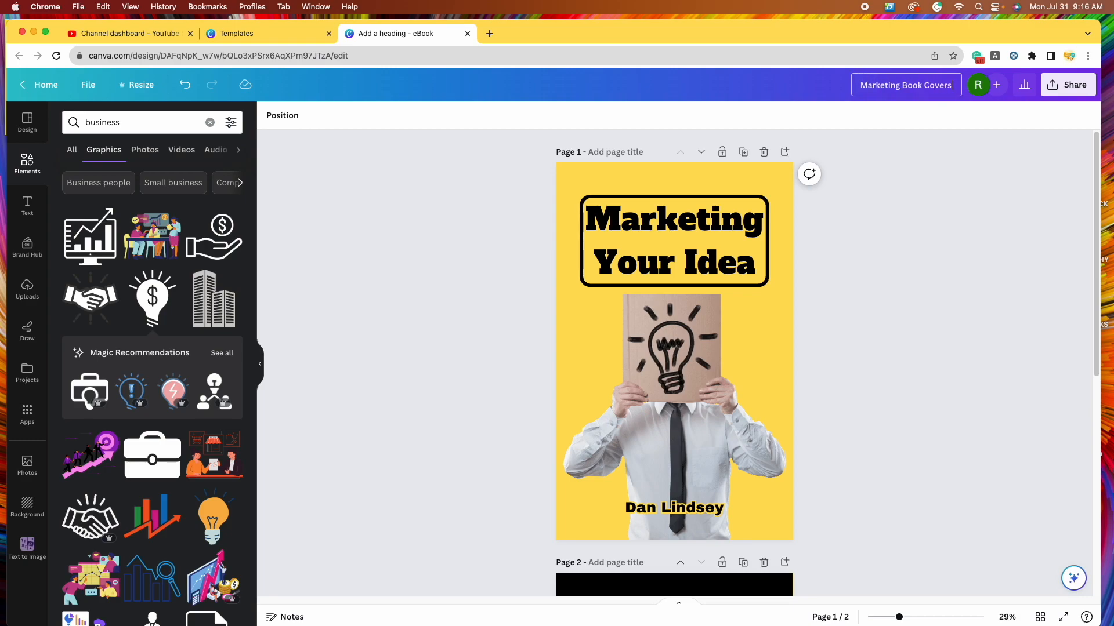
{"action": "left_click", "coordinate": [864, 355]}
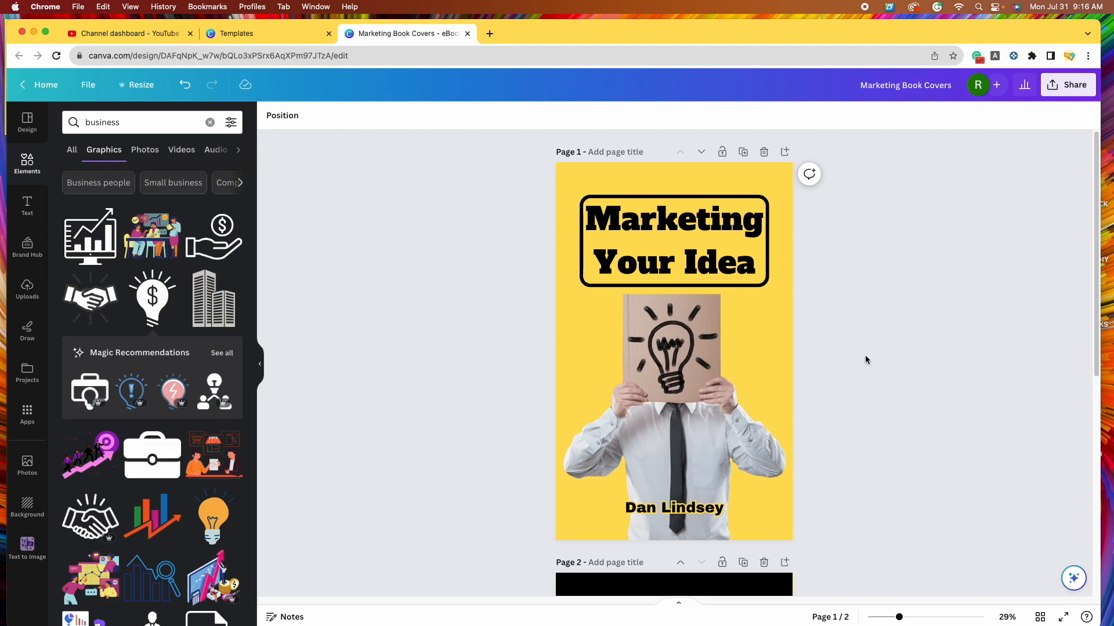
- Download all pages of the design as PNG files via Share > Download
{"action": "left_click", "coordinate": [1080, 87]}
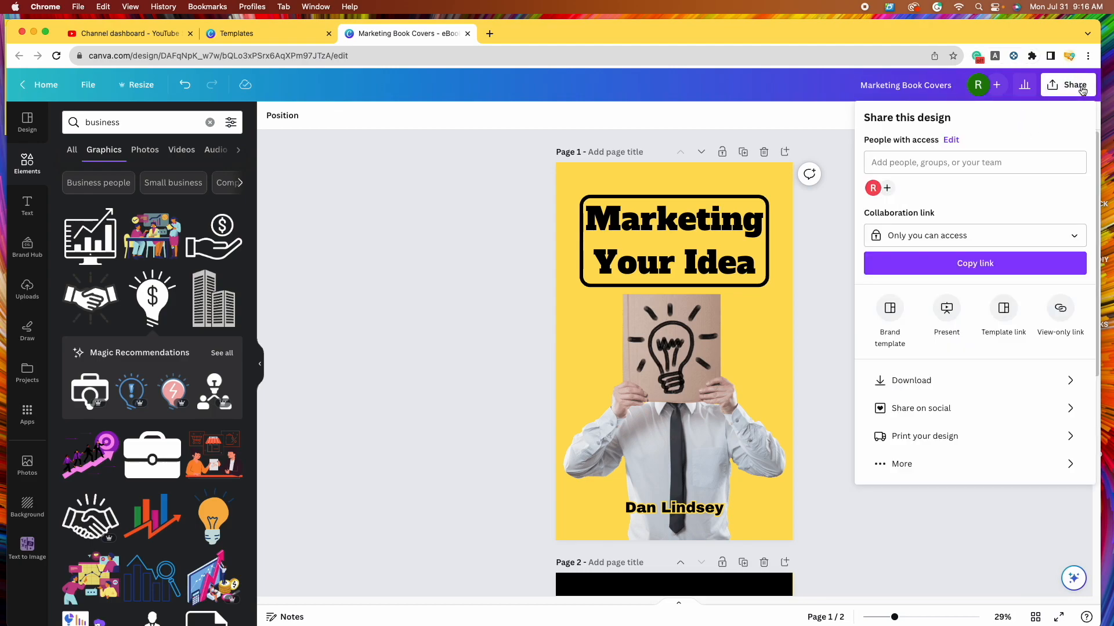
{"action": "left_click", "coordinate": [982, 382]}
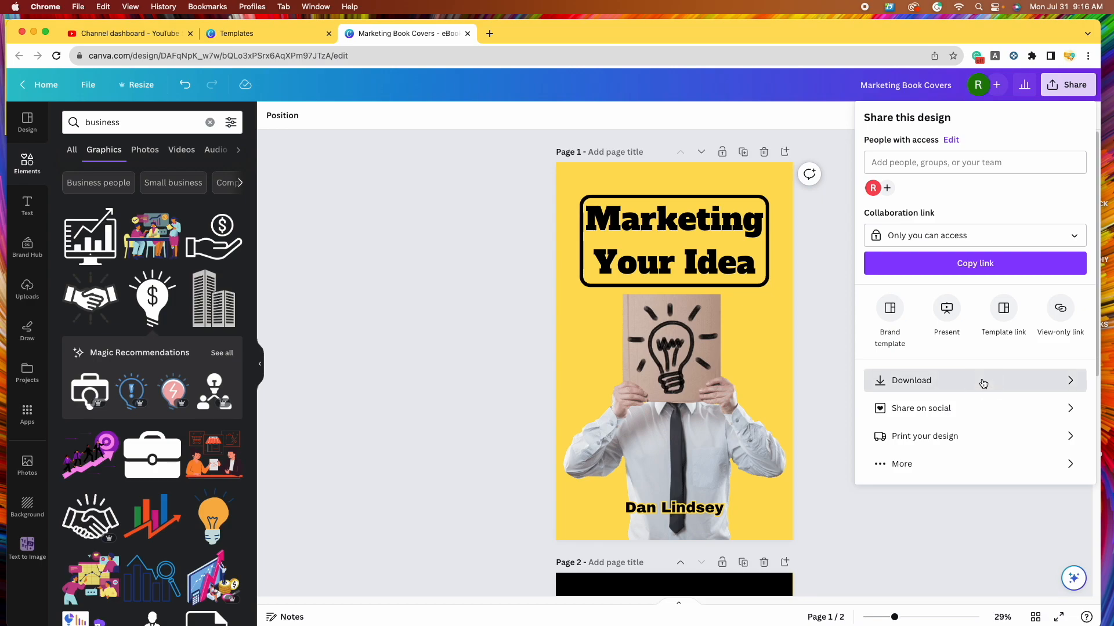
{"action": "left_click", "coordinate": [914, 168]}
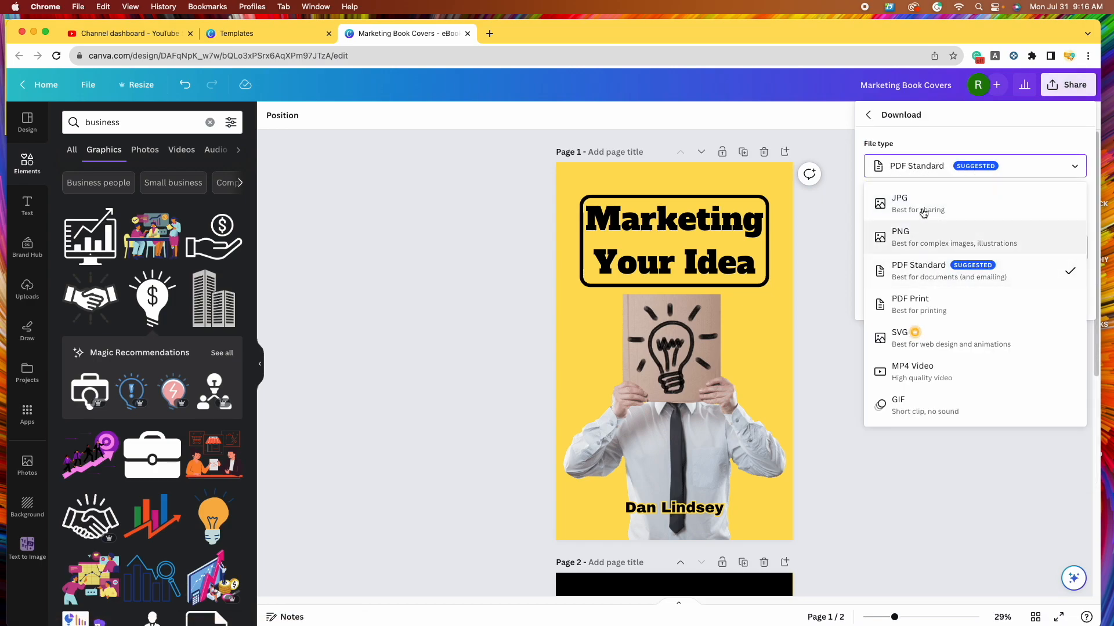
{"action": "left_click", "coordinate": [946, 239]}
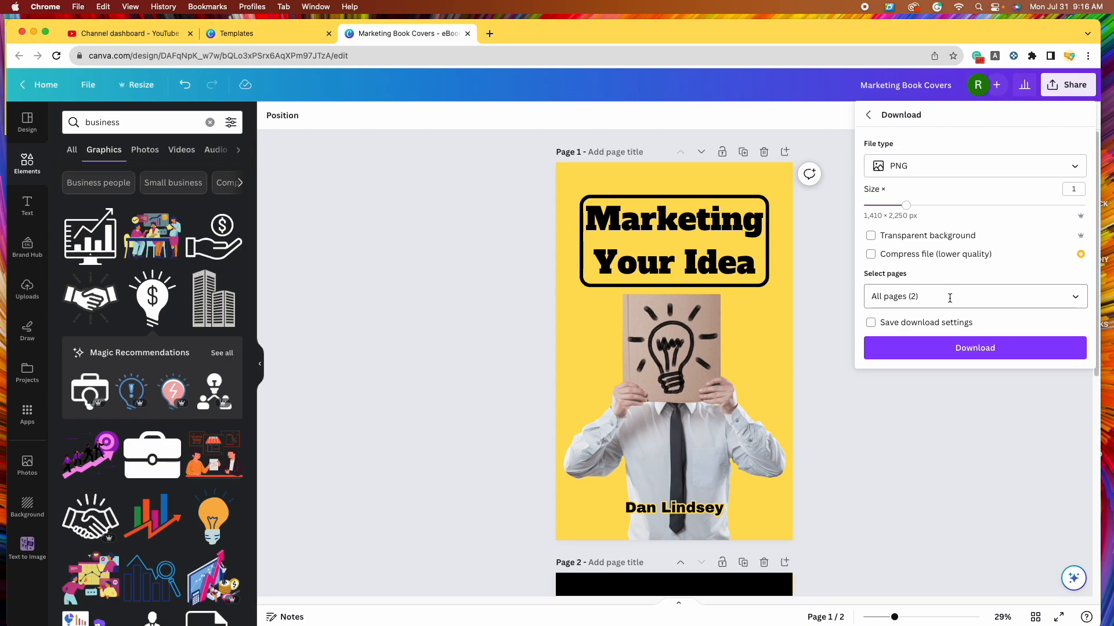
{"action": "left_click", "coordinate": [1074, 298]}
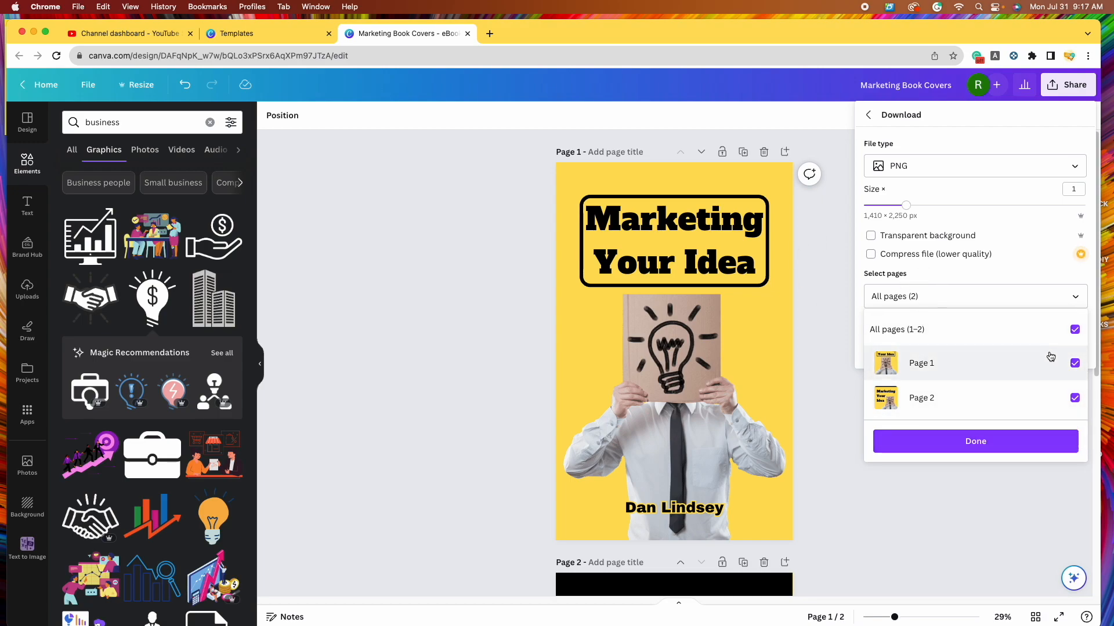
{"action": "left_click", "coordinate": [985, 441]}
{"action": "left_click", "coordinate": [941, 353]}
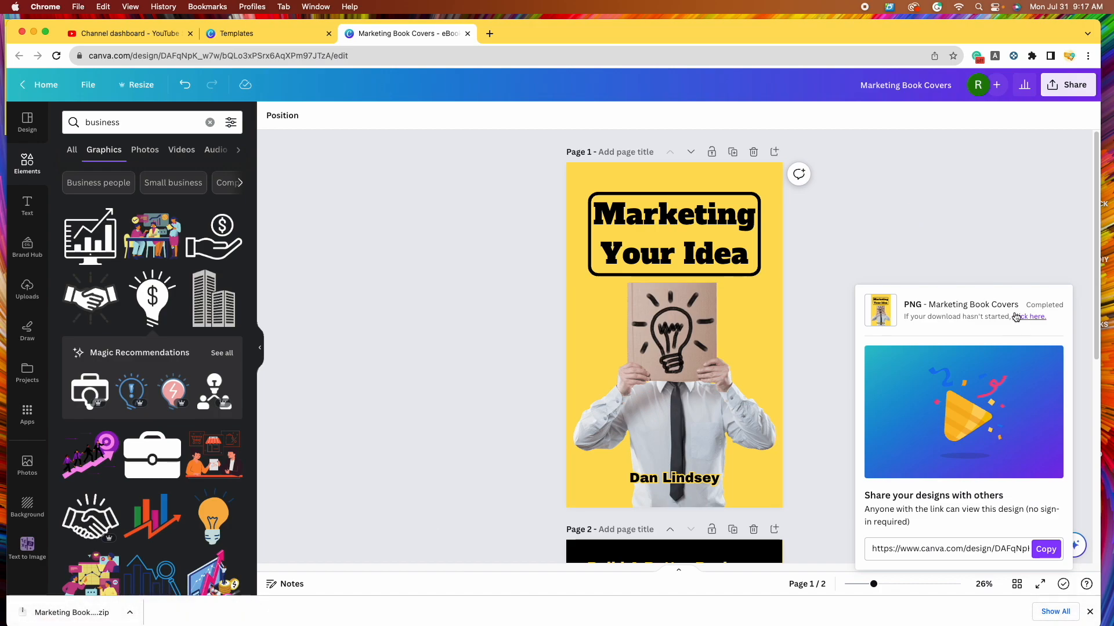
- Open the downloaded Marketing Book Covers folder in Finder and open 1.png and 2.png in Preview
{"action": "left_click", "coordinate": [63, 613]}
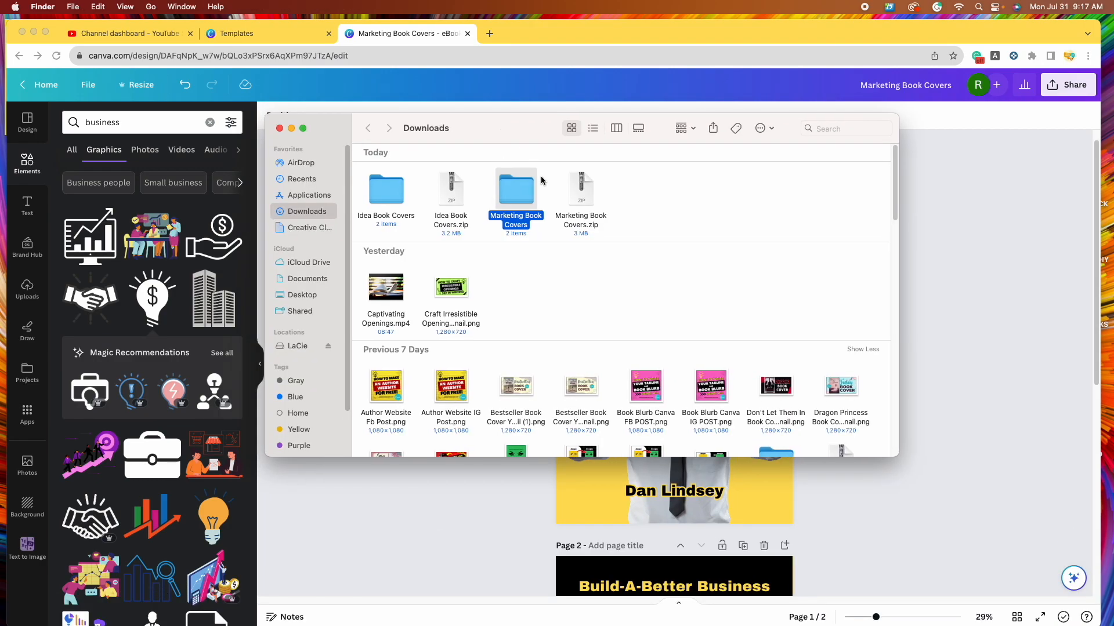
{"action": "double_click", "coordinate": [519, 198]}
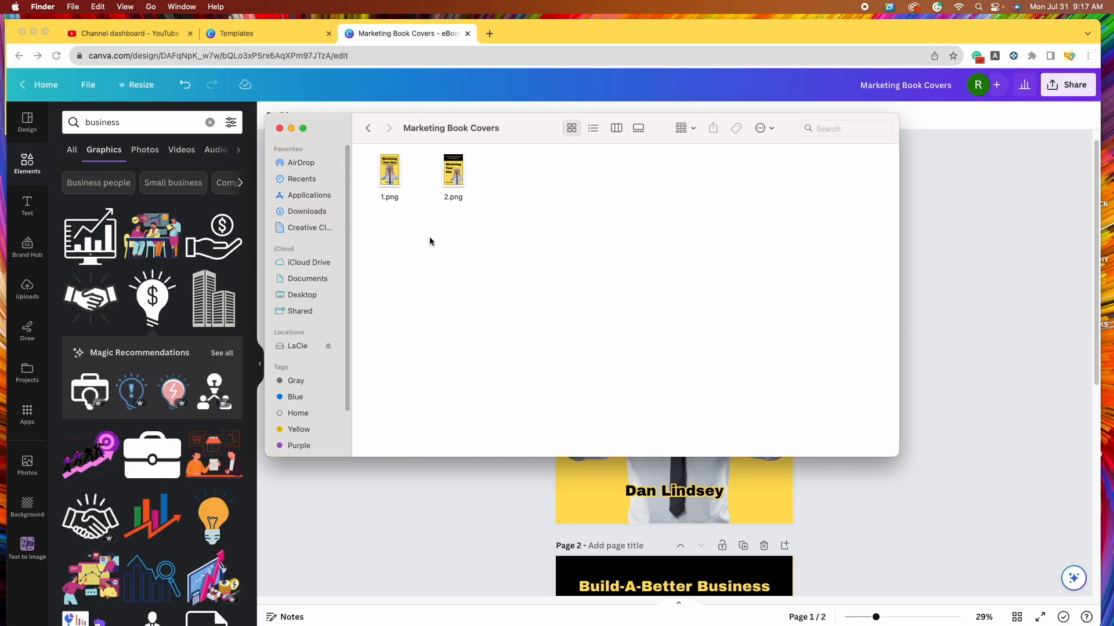
{"action": "left_click_drag", "start_coordinate": [537, 129], "coordinate": [592, 149]}
{"action": "double_click", "coordinate": [446, 194]}
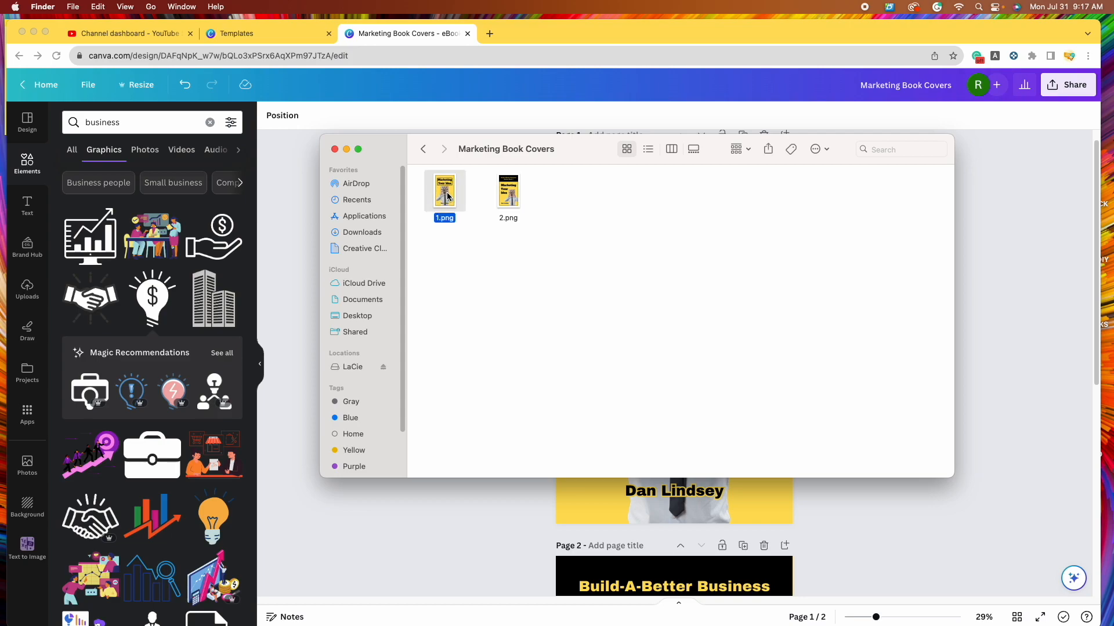
{"action": "double_click", "coordinate": [508, 194]}
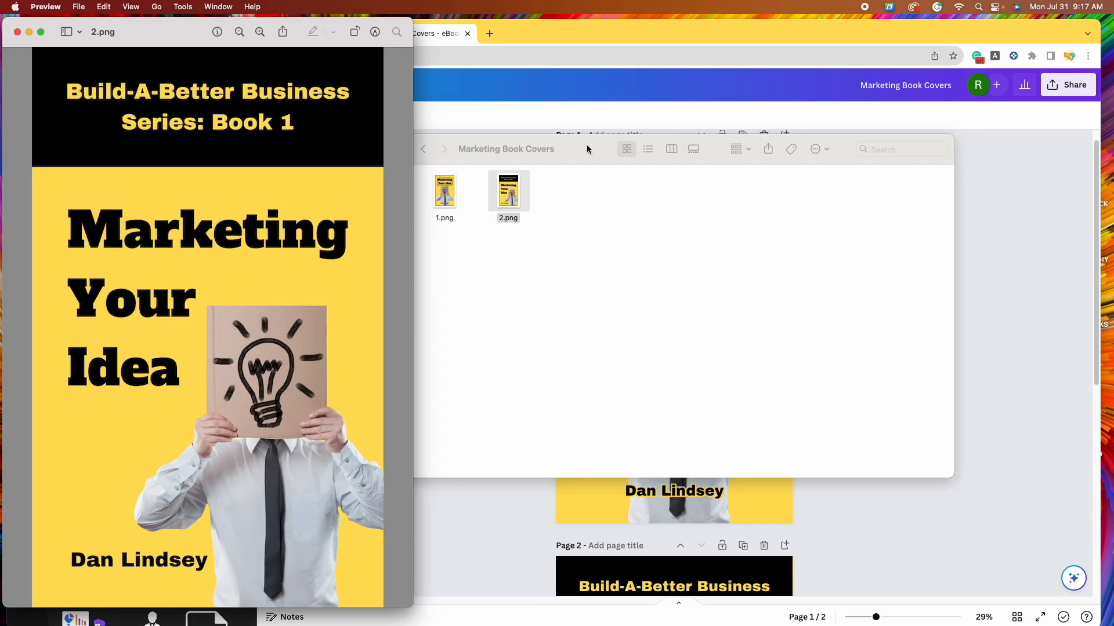
- Close Finder and place the 1.png and 2.png Preview windows side by side
{"action": "left_click", "coordinate": [587, 144]}
{"action": "left_click", "coordinate": [337, 150]}
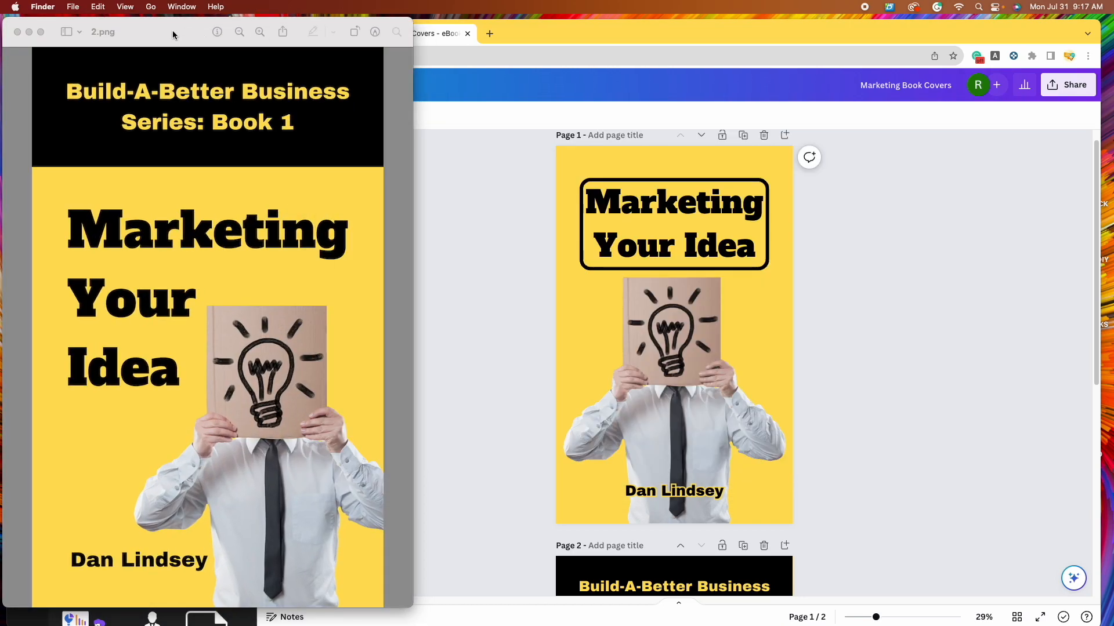
{"action": "left_click_drag", "start_coordinate": [174, 31], "coordinate": [693, 76]}
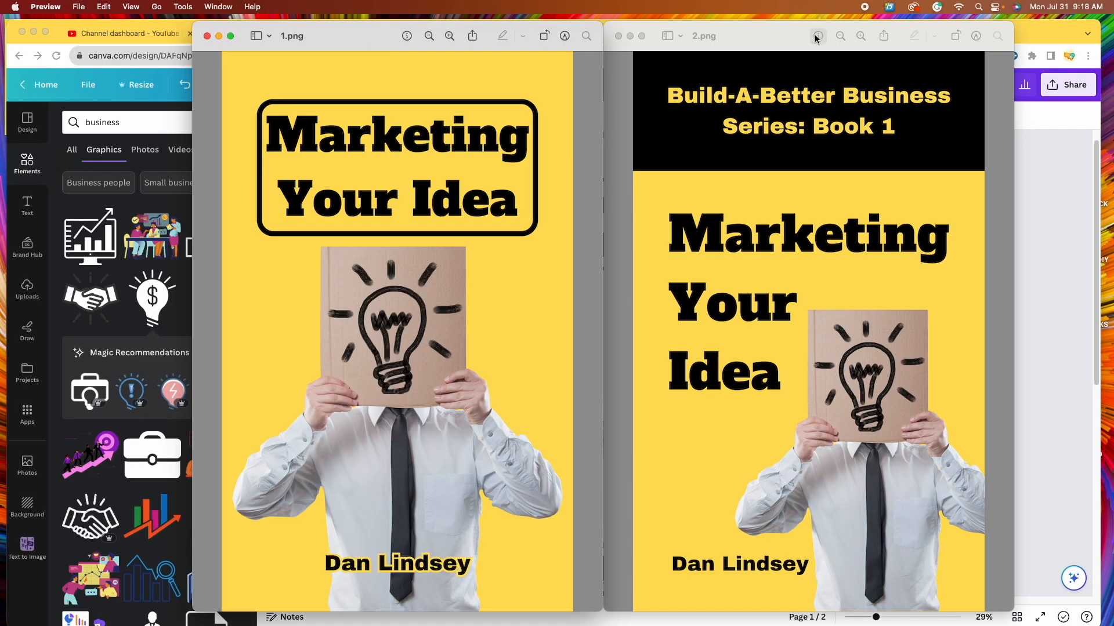
{"action": "left_click_drag", "start_coordinate": [778, 35], "coordinate": [792, 35]}
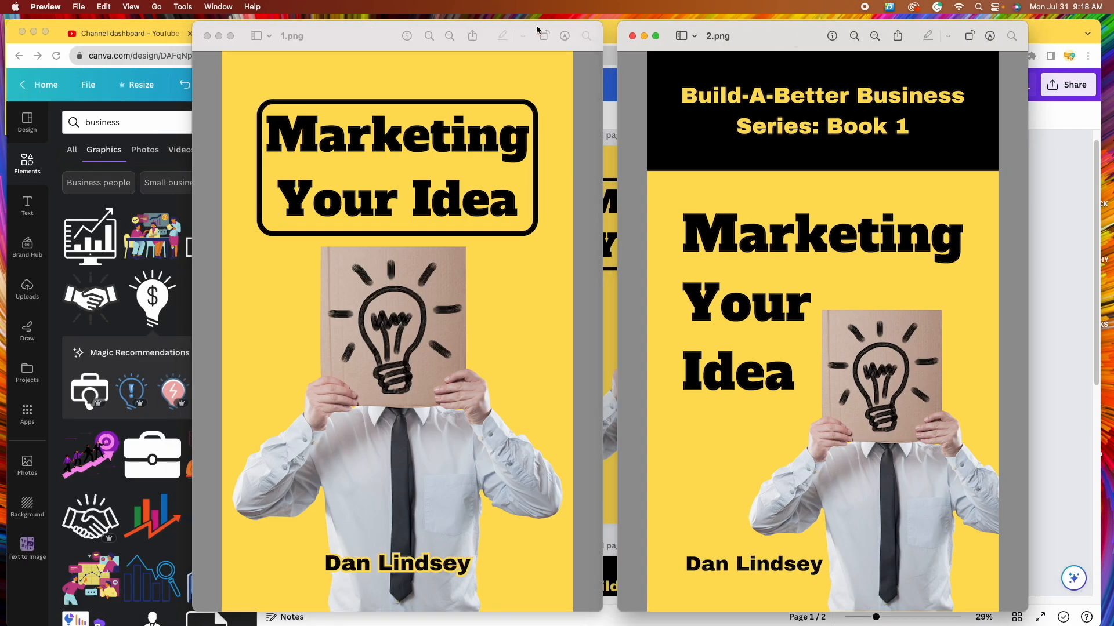
{"action": "left_click_drag", "start_coordinate": [365, 34], "coordinate": [379, 35]}
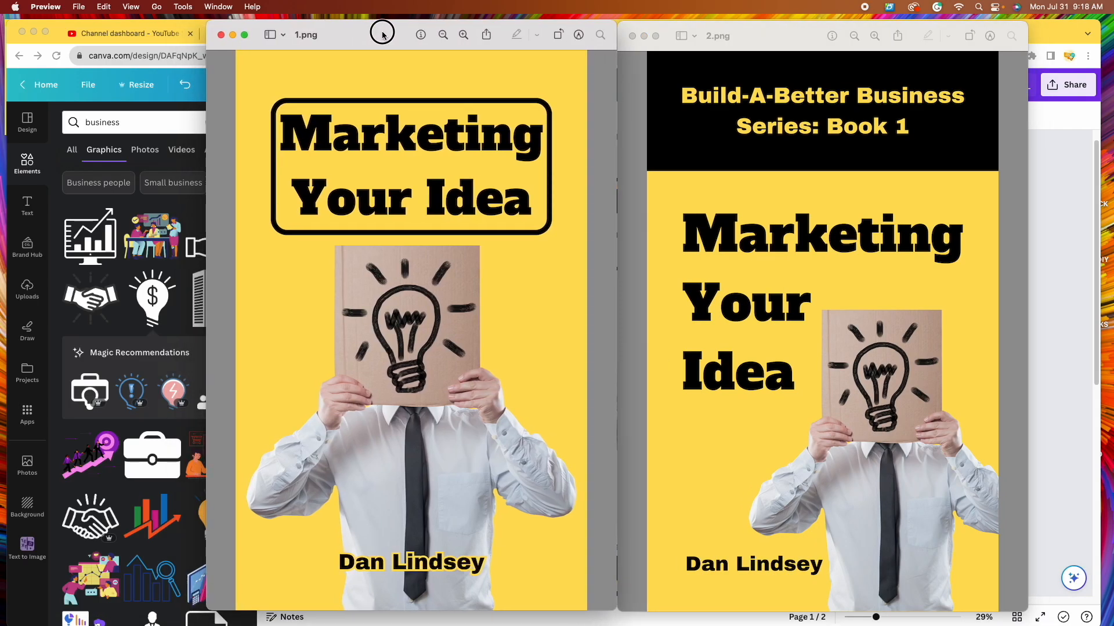